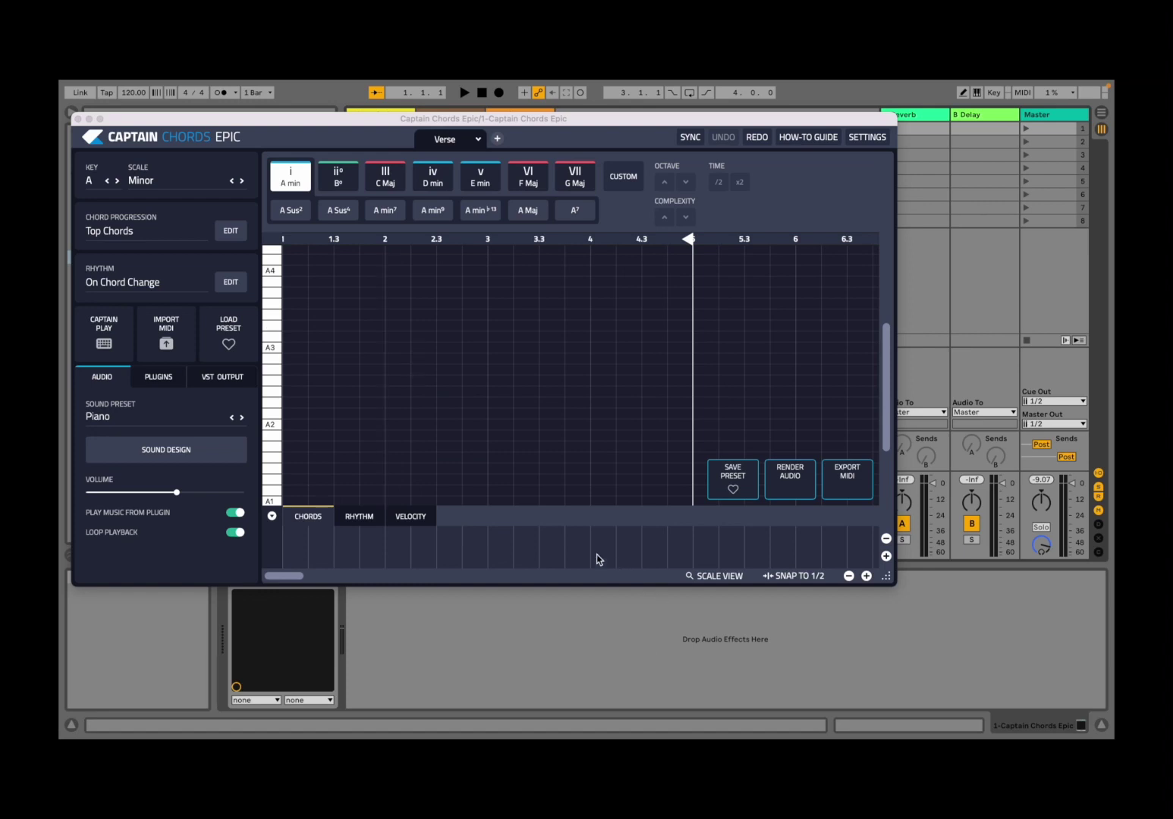
Enlarge the plugin window to fill most of the screen and set the key to G.
{"action": "left_click_drag", "start_coordinate": [130, 123], "coordinate": [125, 115]}
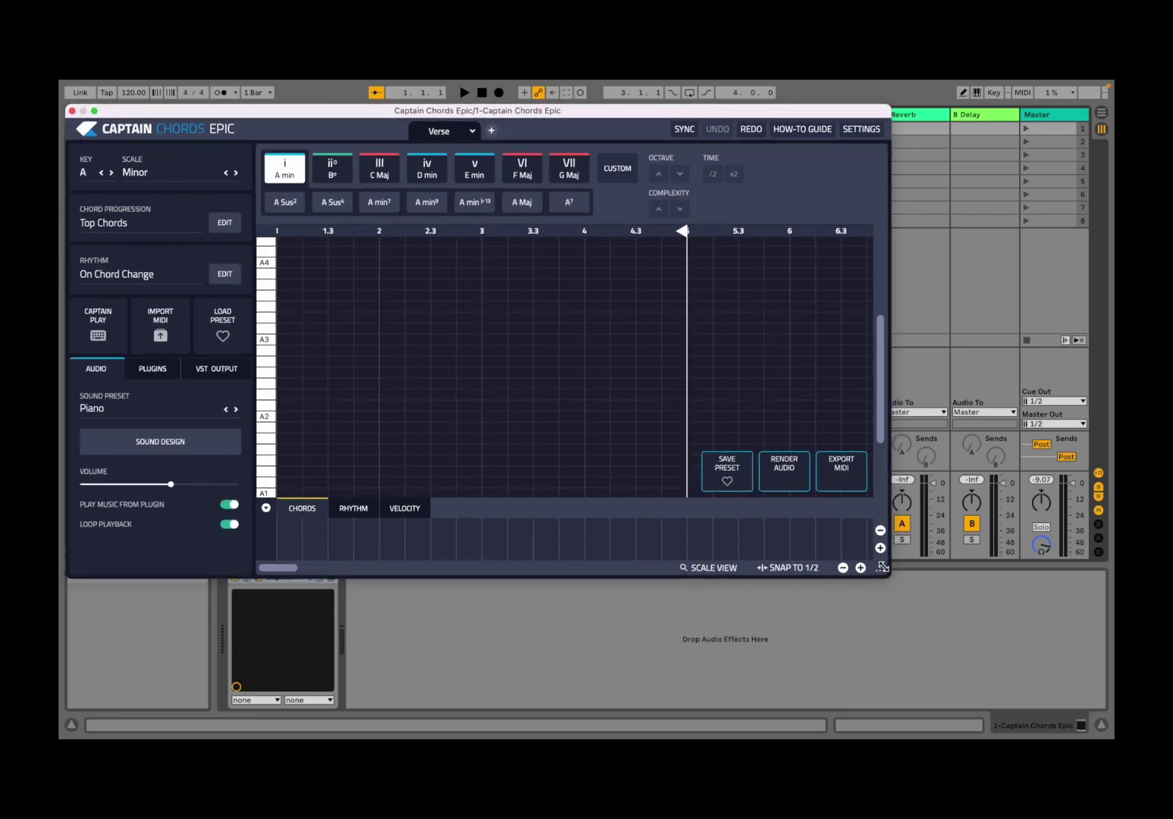
{"action": "left_click_drag", "start_coordinate": [878, 568], "coordinate": [1079, 689]}
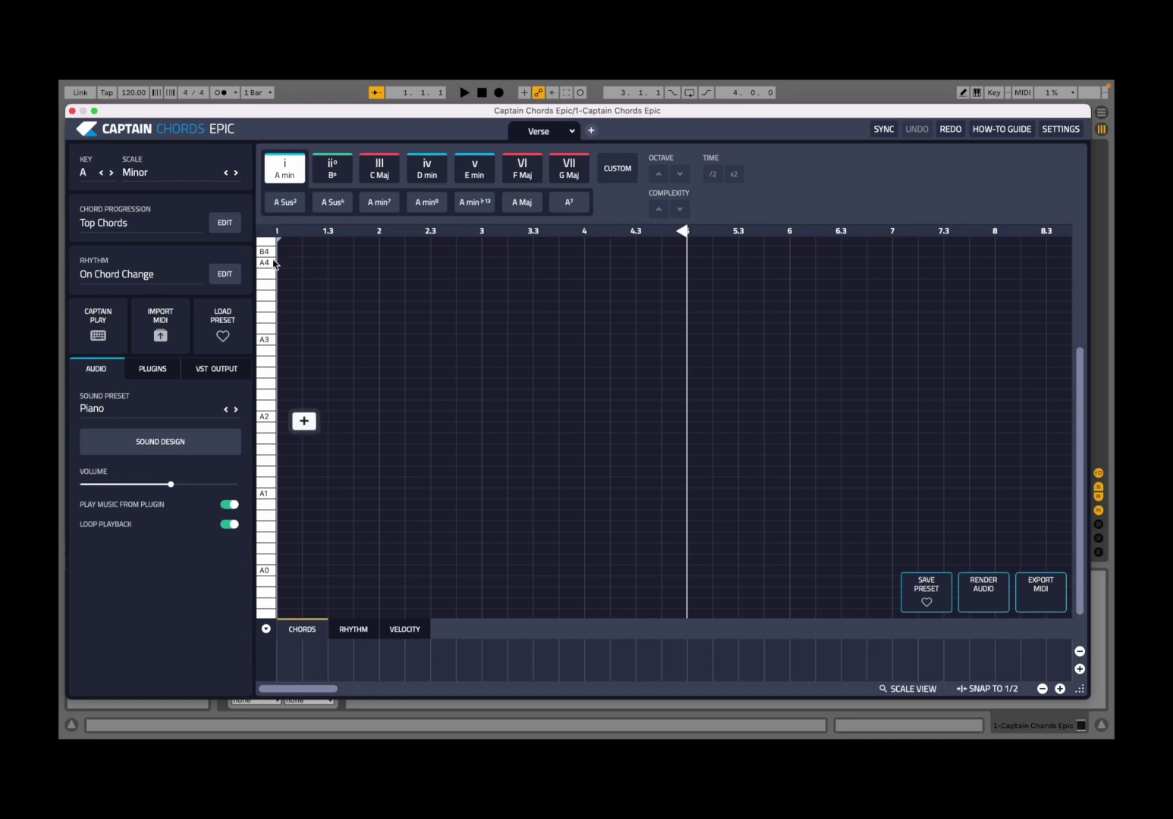
{"action": "left_click", "coordinate": [84, 173]}
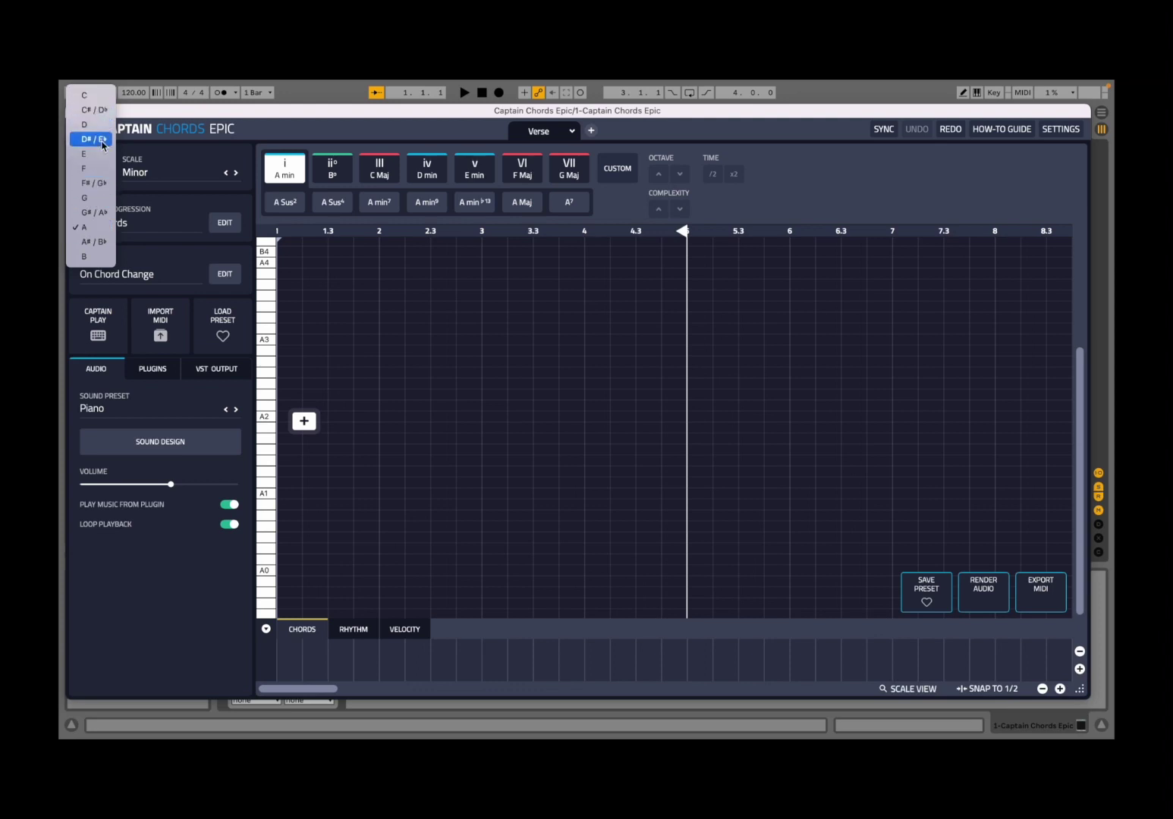
{"action": "left_click", "coordinate": [95, 197]}
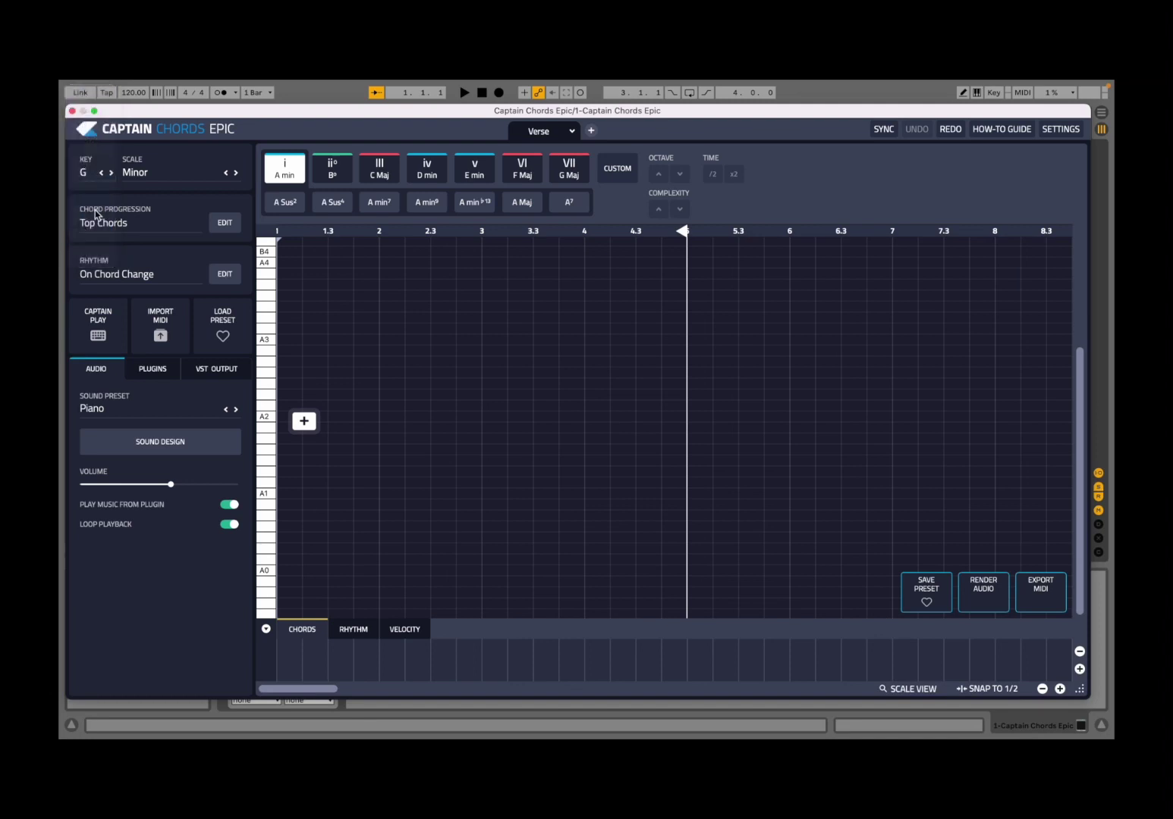
{"action": "left_click", "coordinate": [111, 173]}
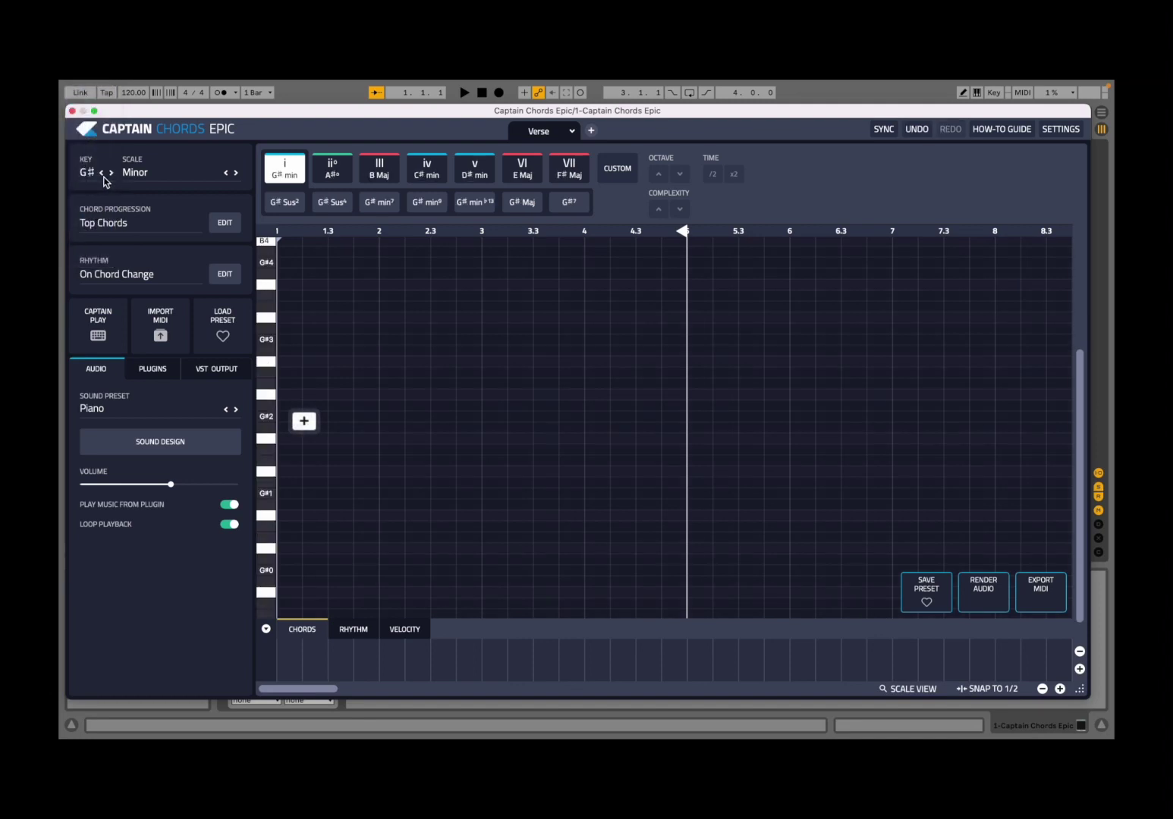
{"action": "left_click", "coordinate": [101, 174]}
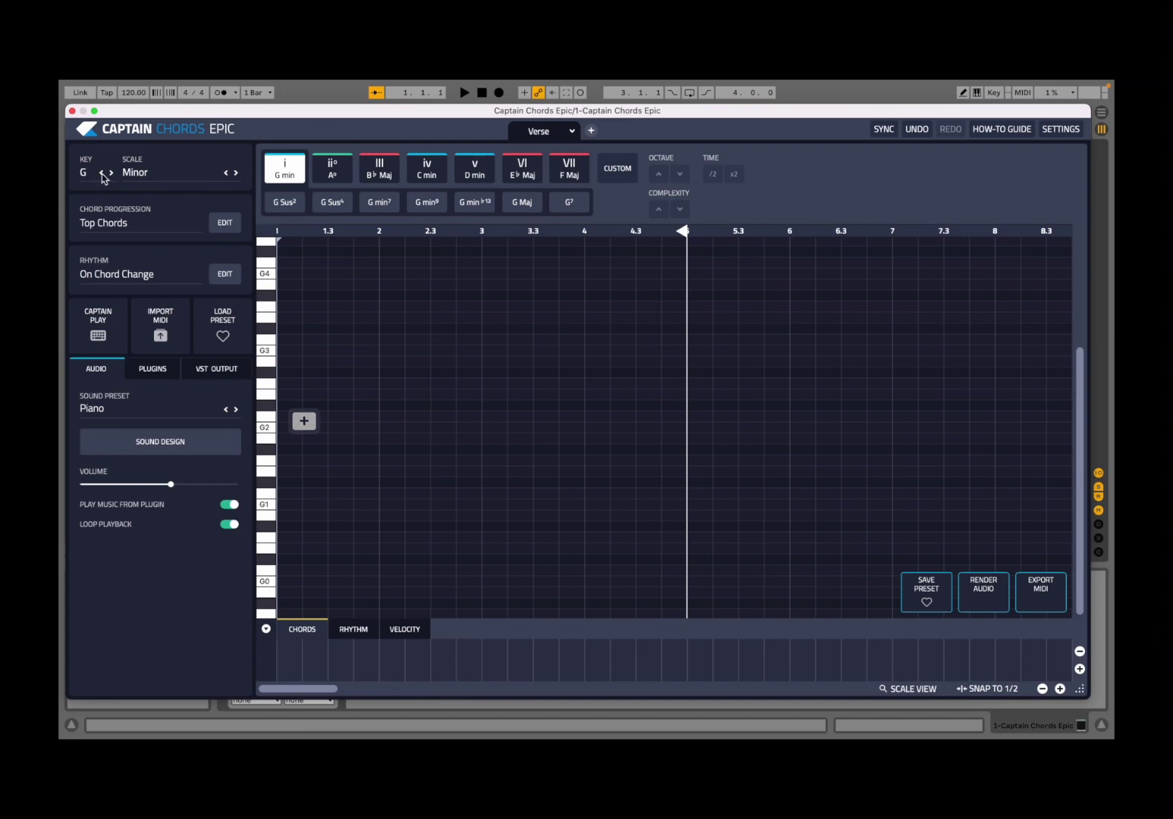
Try the Minor Pentatonic scale and return the scale to Minor.
{"action": "left_click", "coordinate": [158, 172]}
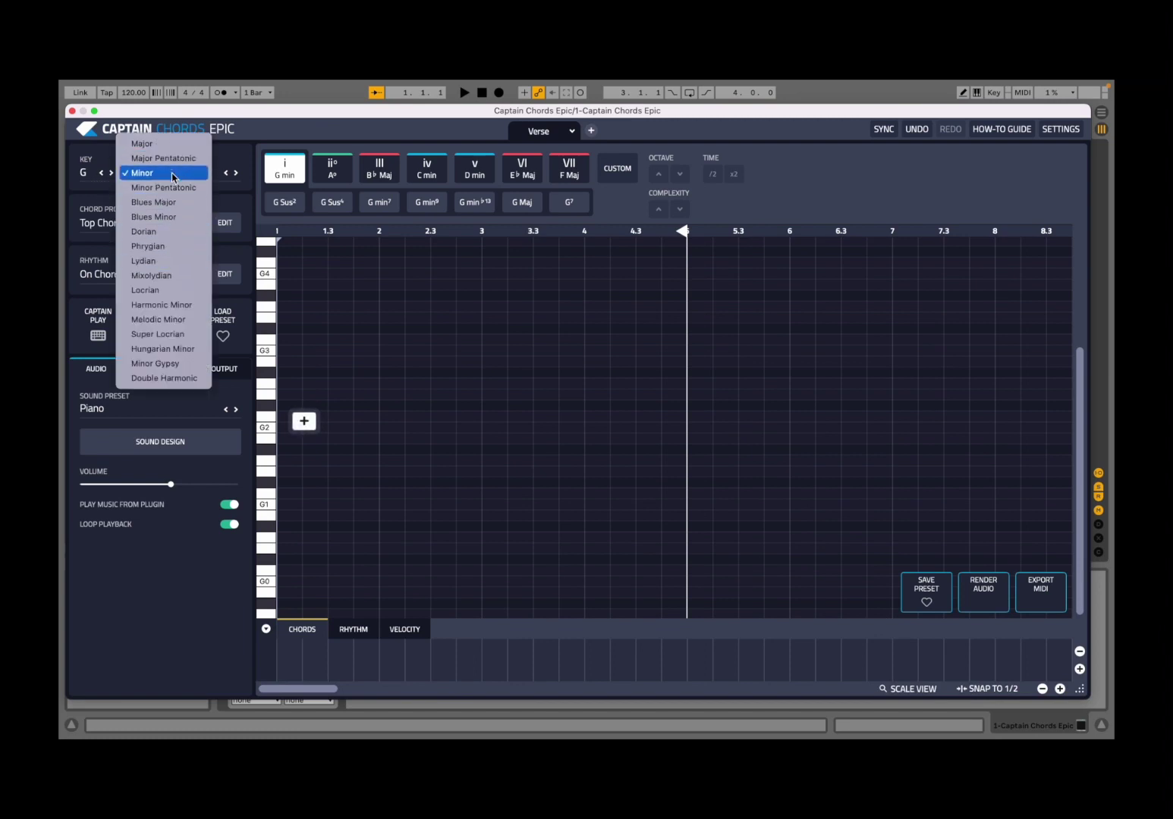
{"action": "left_click", "coordinate": [162, 189]}
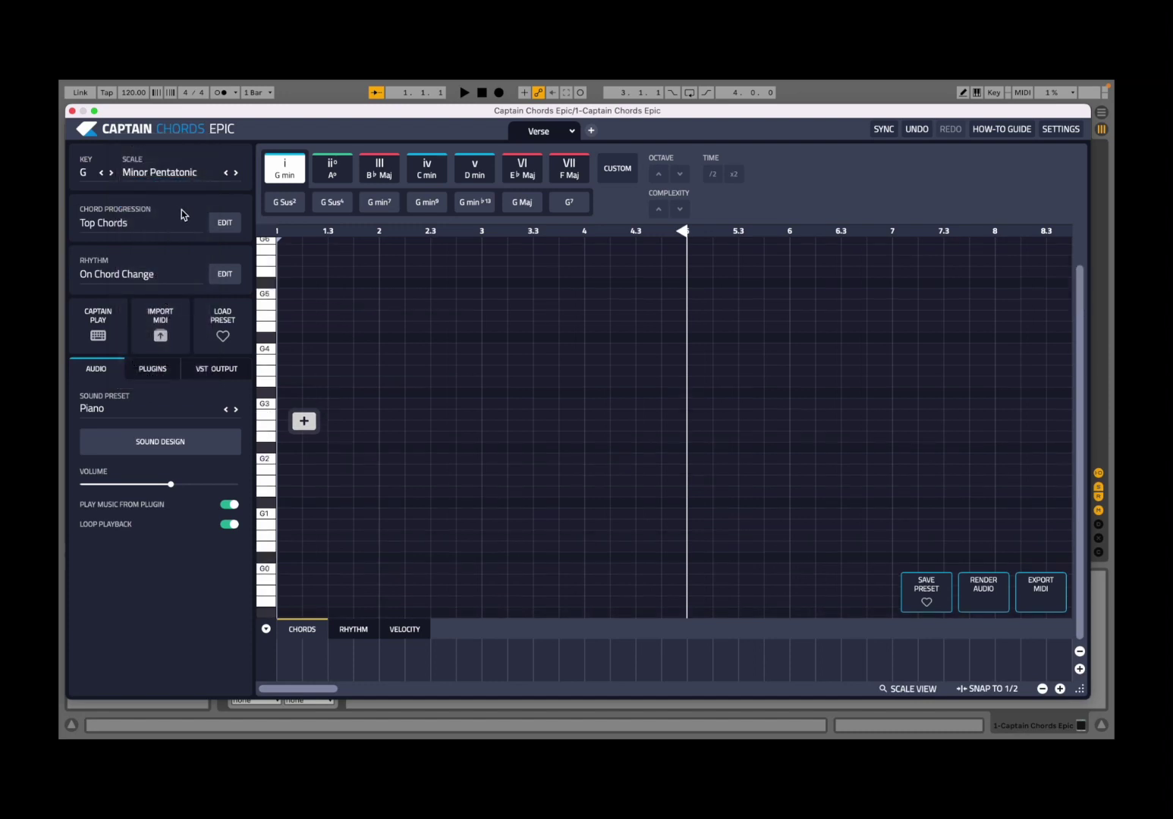
{"action": "left_click", "coordinate": [236, 173]}
{"action": "left_click", "coordinate": [227, 173]}
{"action": "left_click", "coordinate": [226, 173]}
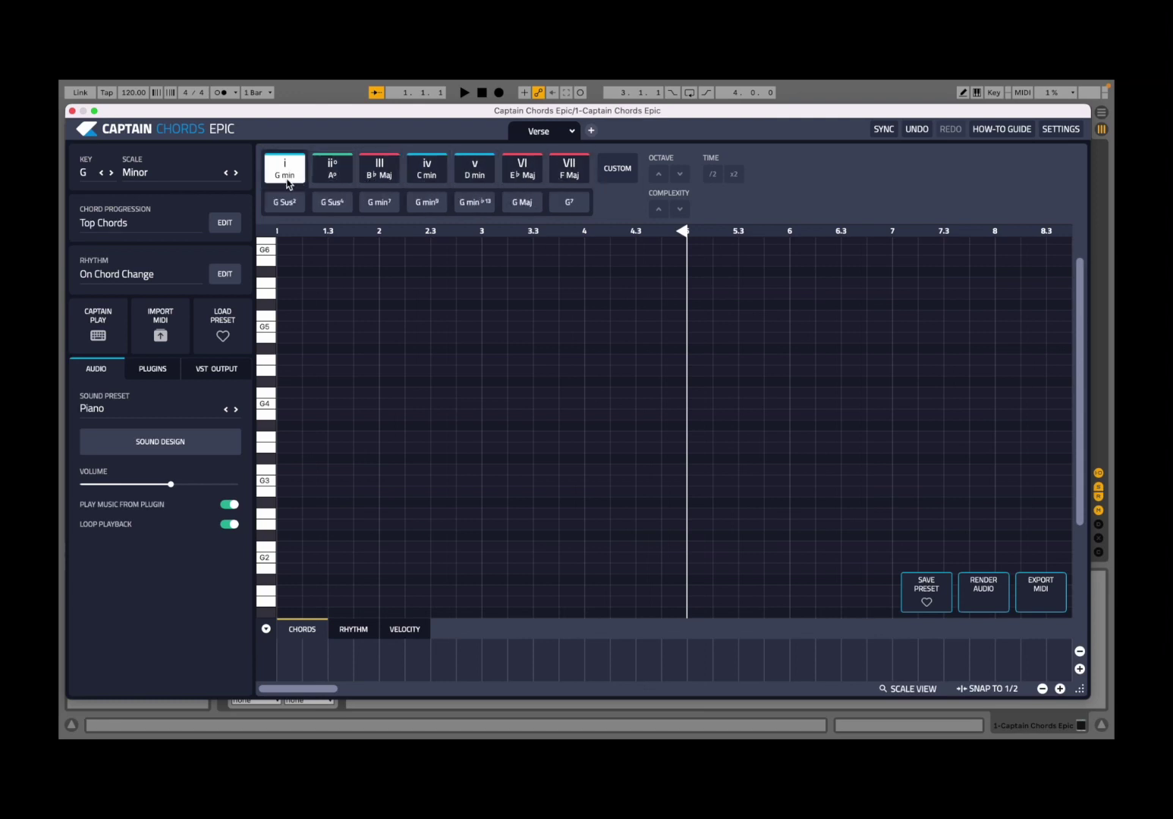
Build a four-bar progression of one-bar G min, B♭ Maj, C min and F Maj chords and play it back.
{"action": "mouse_move", "coordinate": [380, 173]}
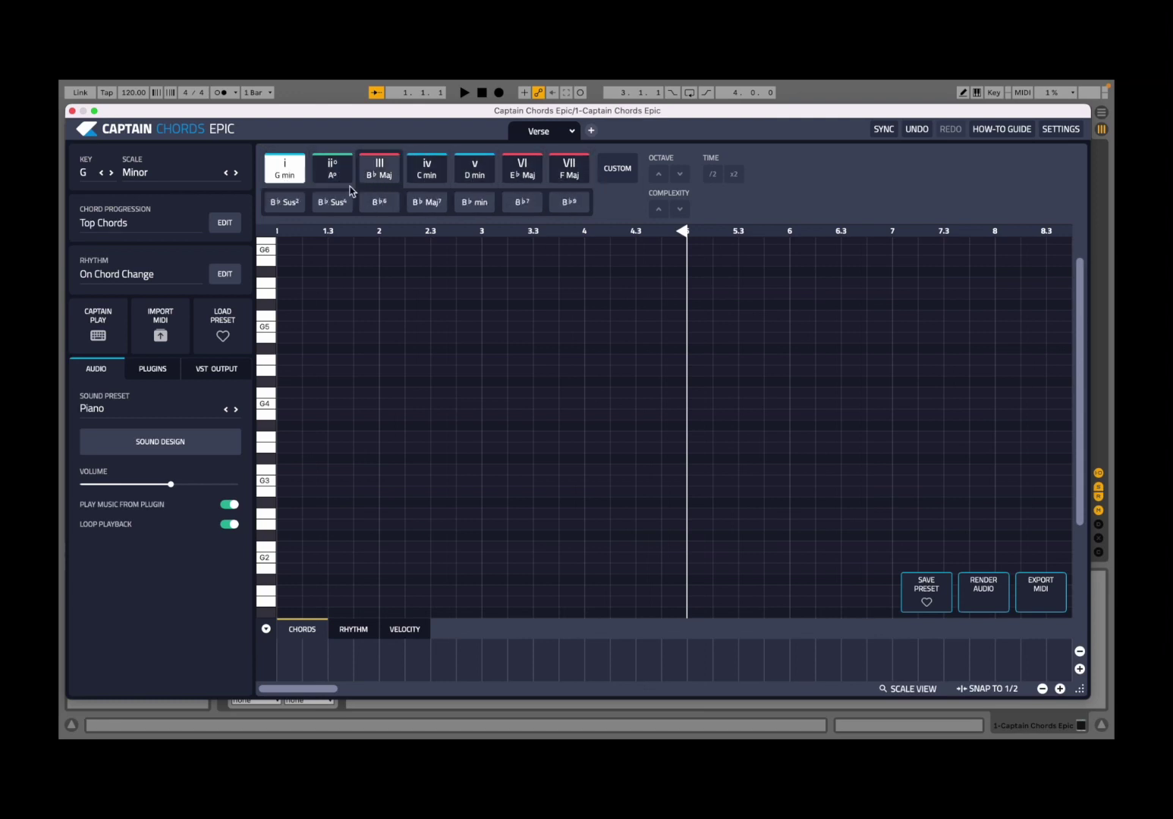
{"action": "left_click", "coordinate": [284, 175]}
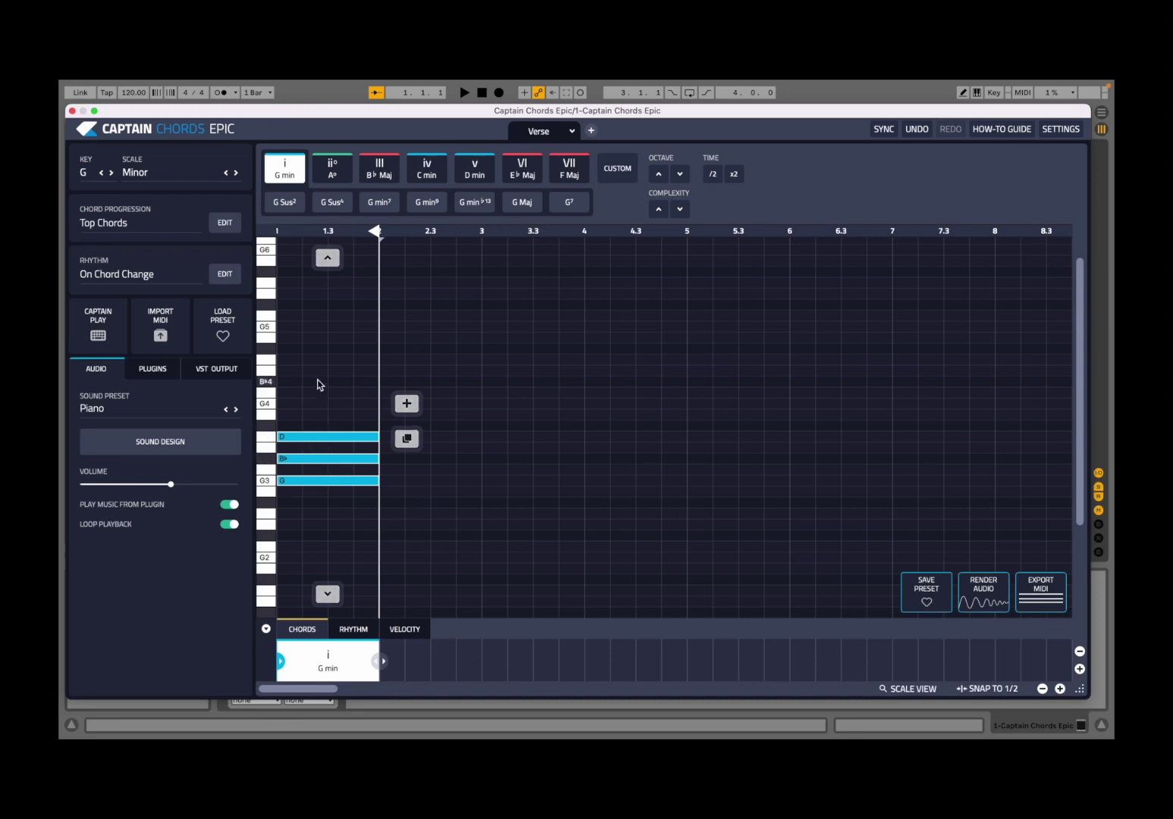
{"action": "left_click", "coordinate": [419, 404]}
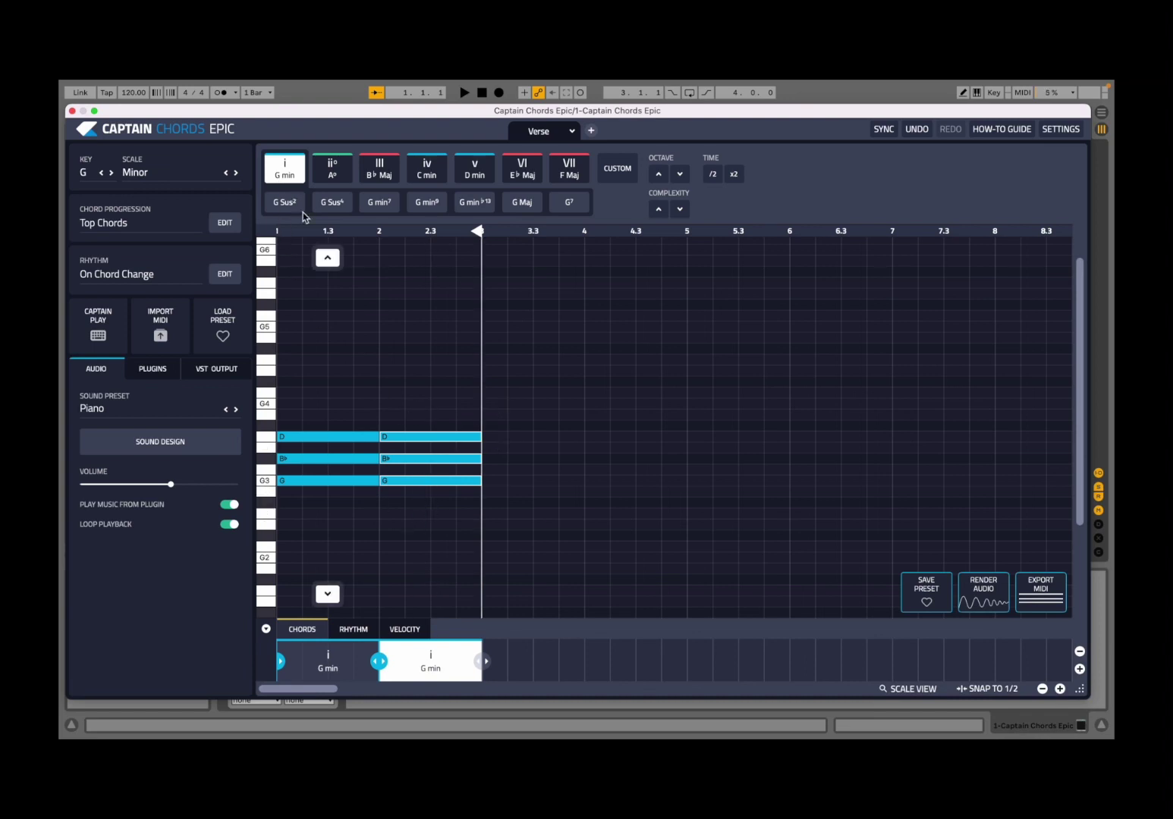
{"action": "left_click", "coordinate": [383, 169]}
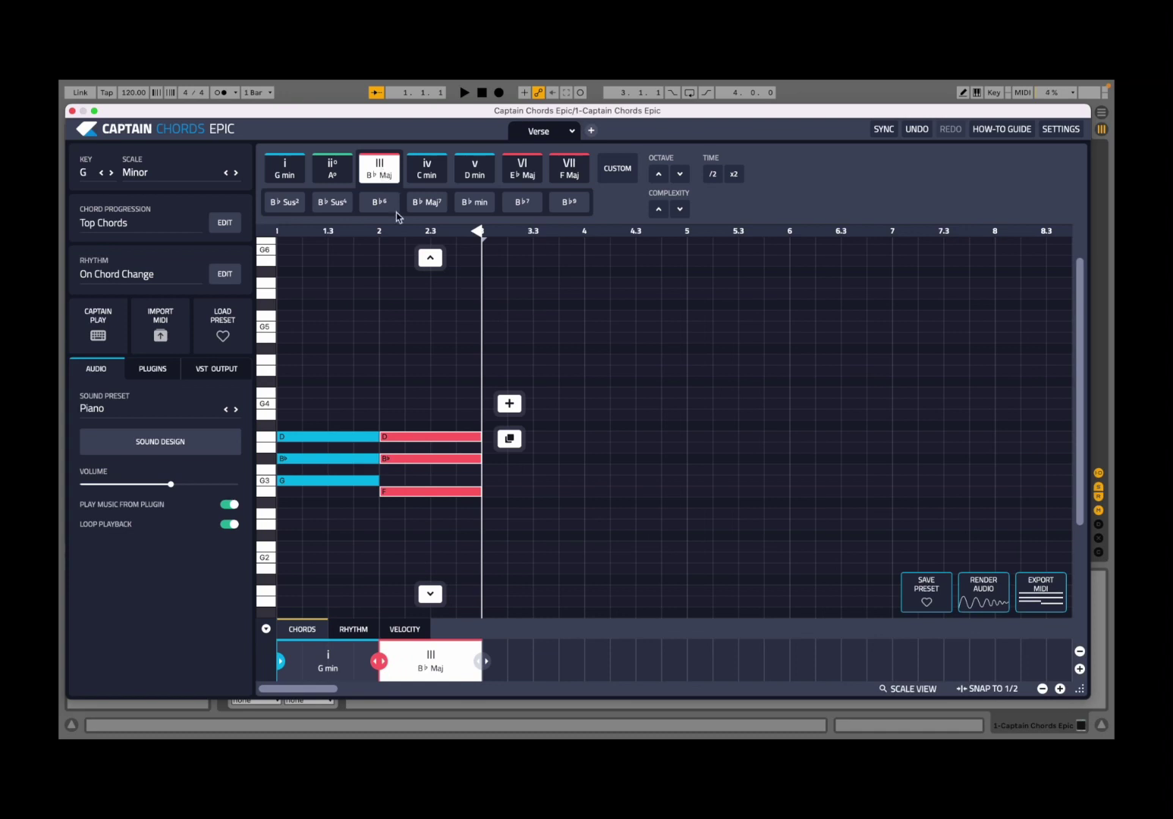
{"action": "left_click", "coordinate": [509, 405]}
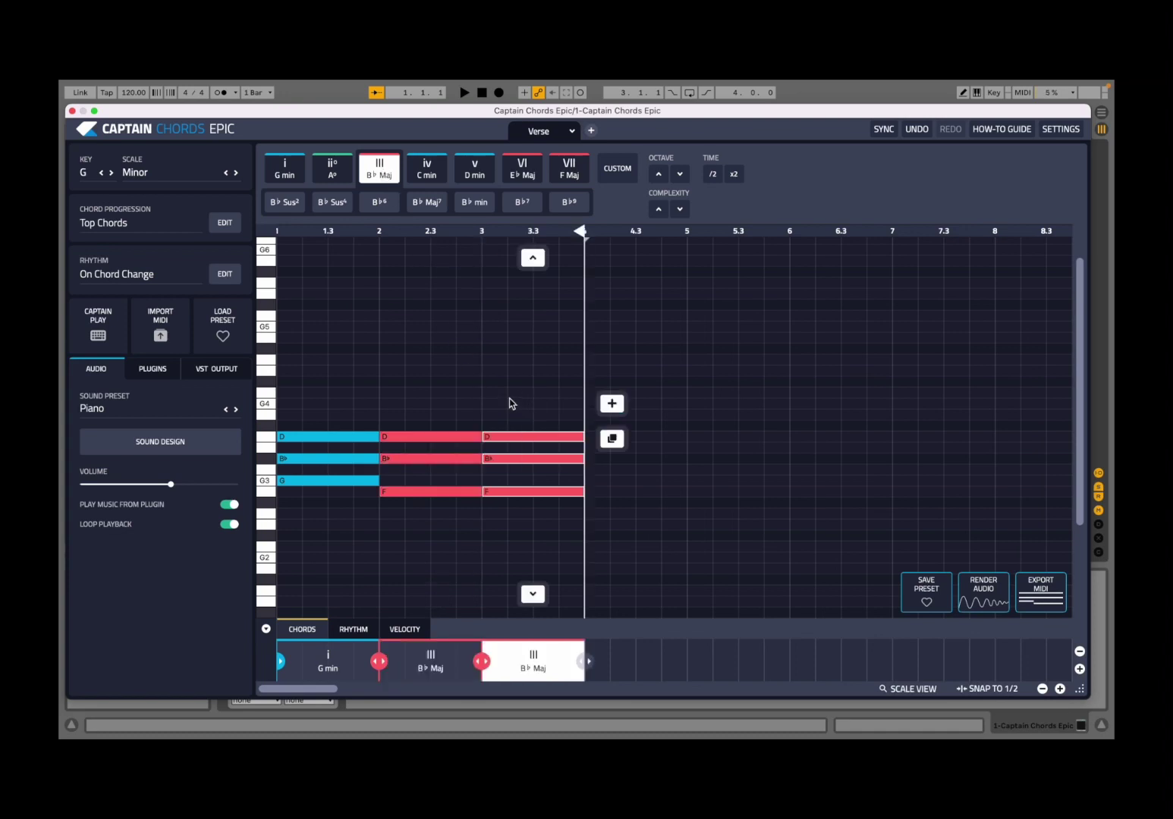
{"action": "left_click", "coordinate": [427, 172]}
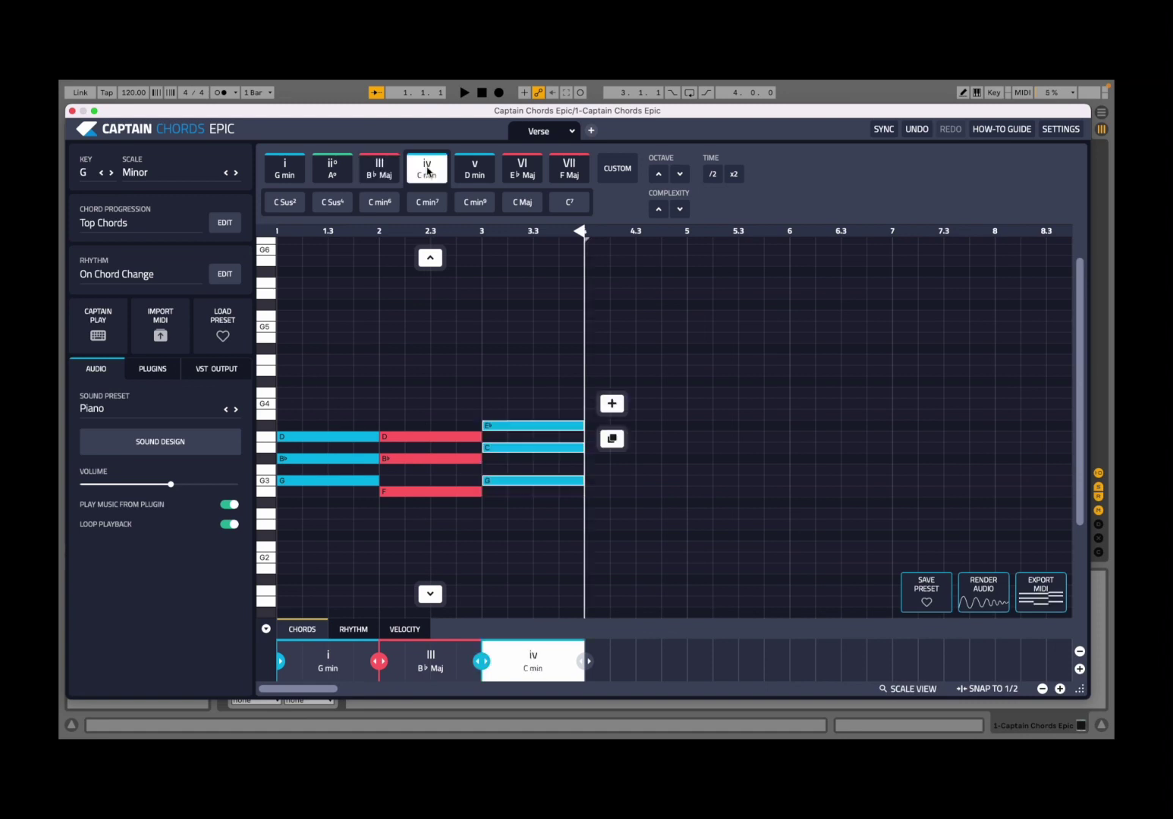
{"action": "left_click", "coordinate": [616, 408]}
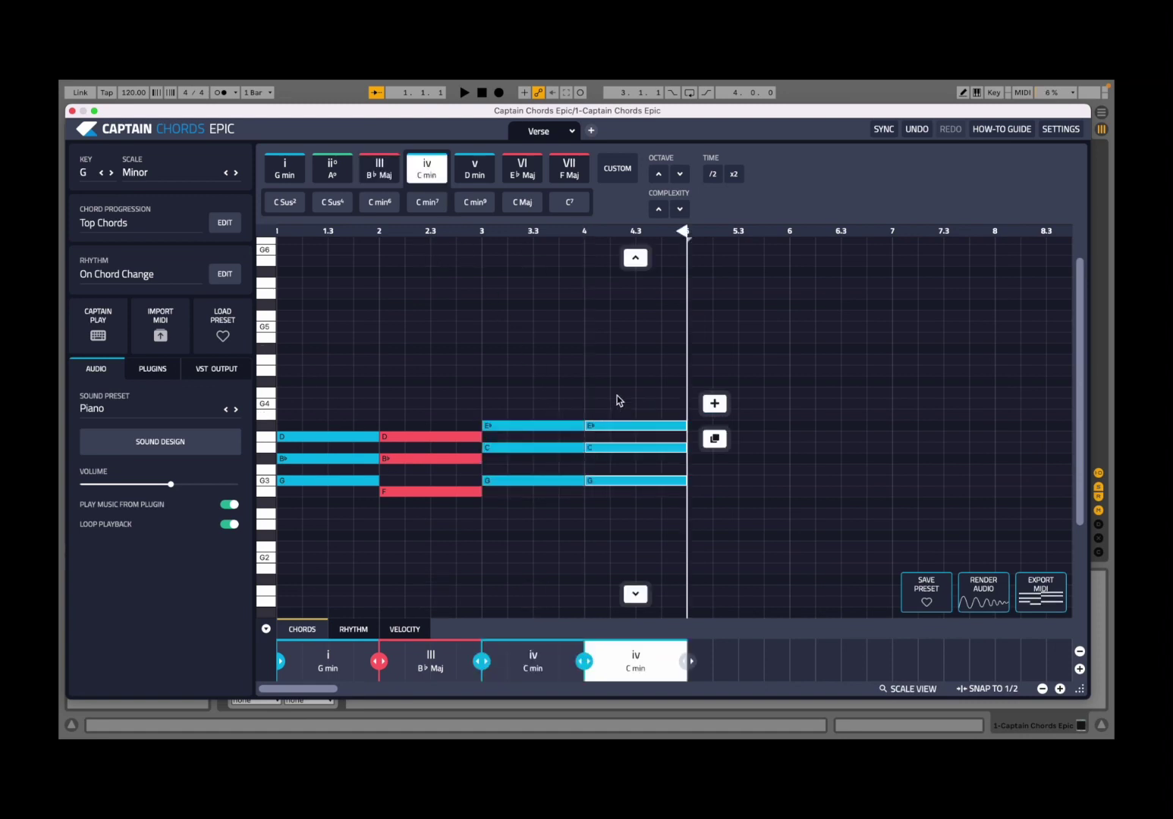
{"action": "left_click", "coordinate": [574, 171]}
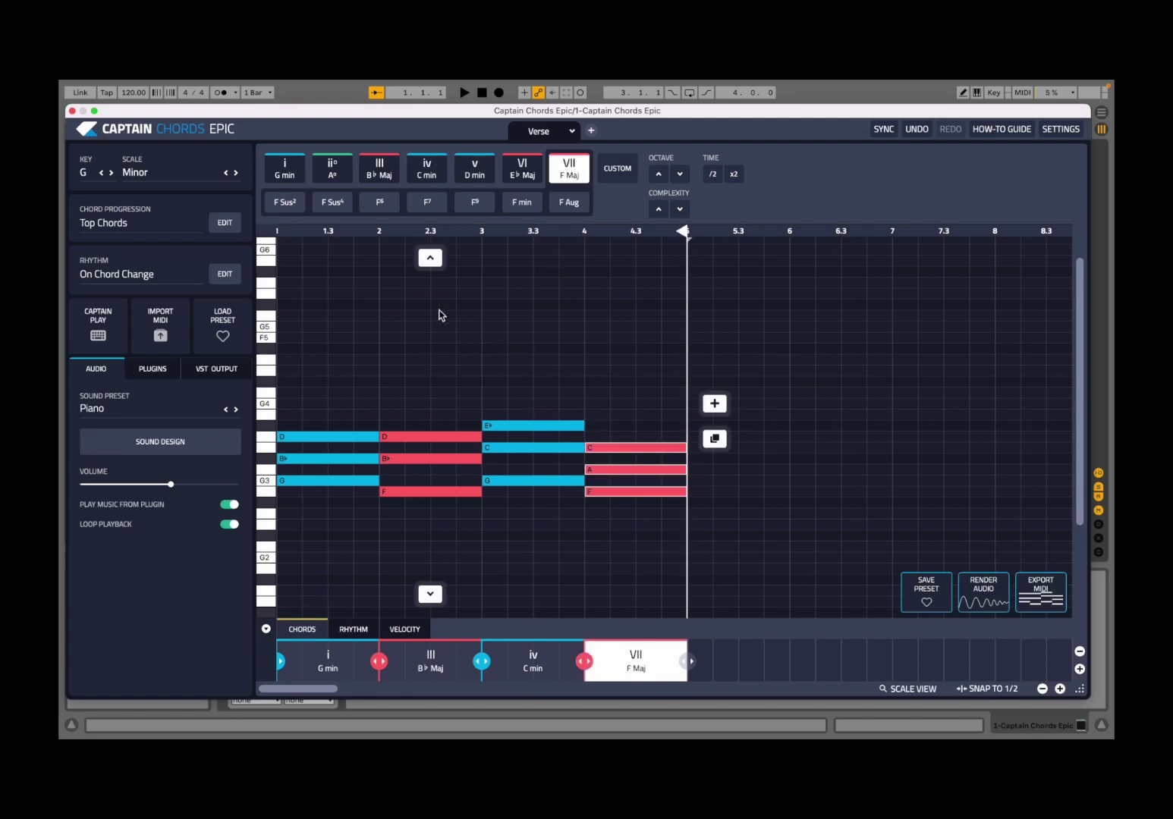
{"action": "left_click", "coordinate": [464, 92]}
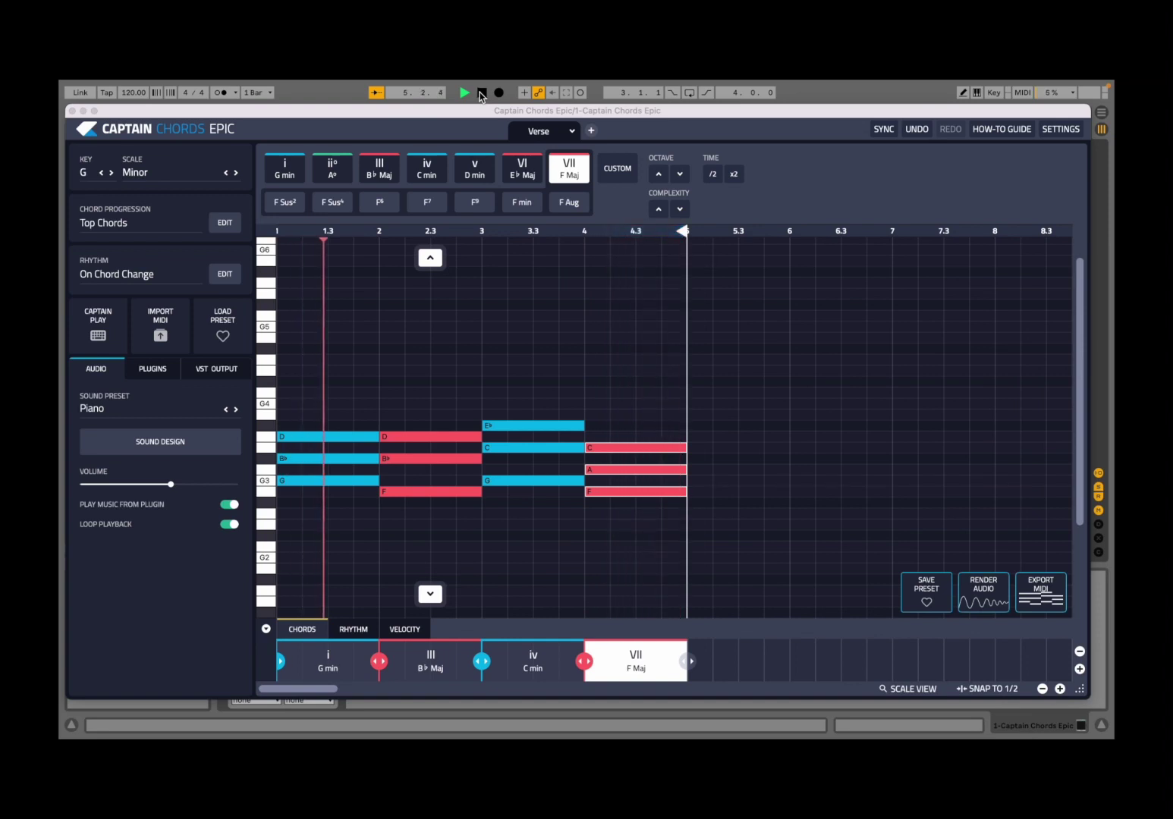
{"action": "left_click", "coordinate": [481, 94]}
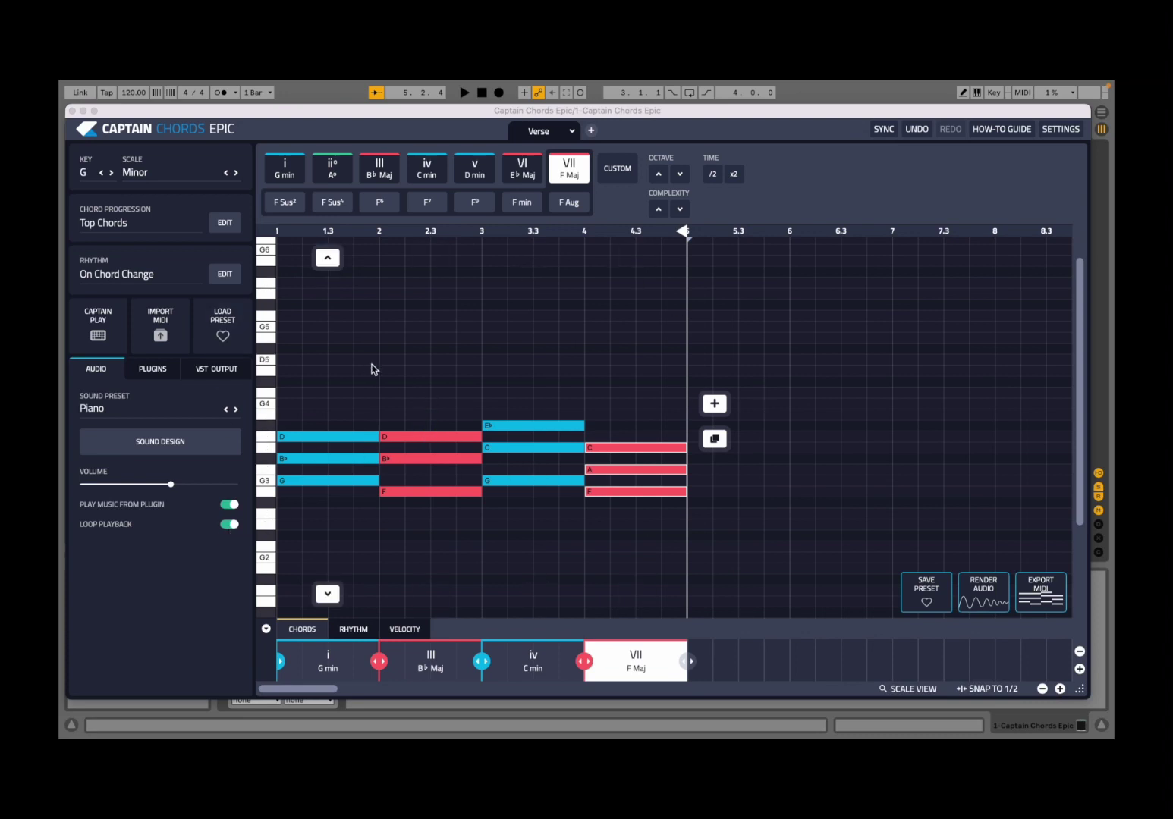
View the progression's rhythm and velocity lanes and return to the chord lane.
{"action": "left_click", "coordinate": [325, 386]}
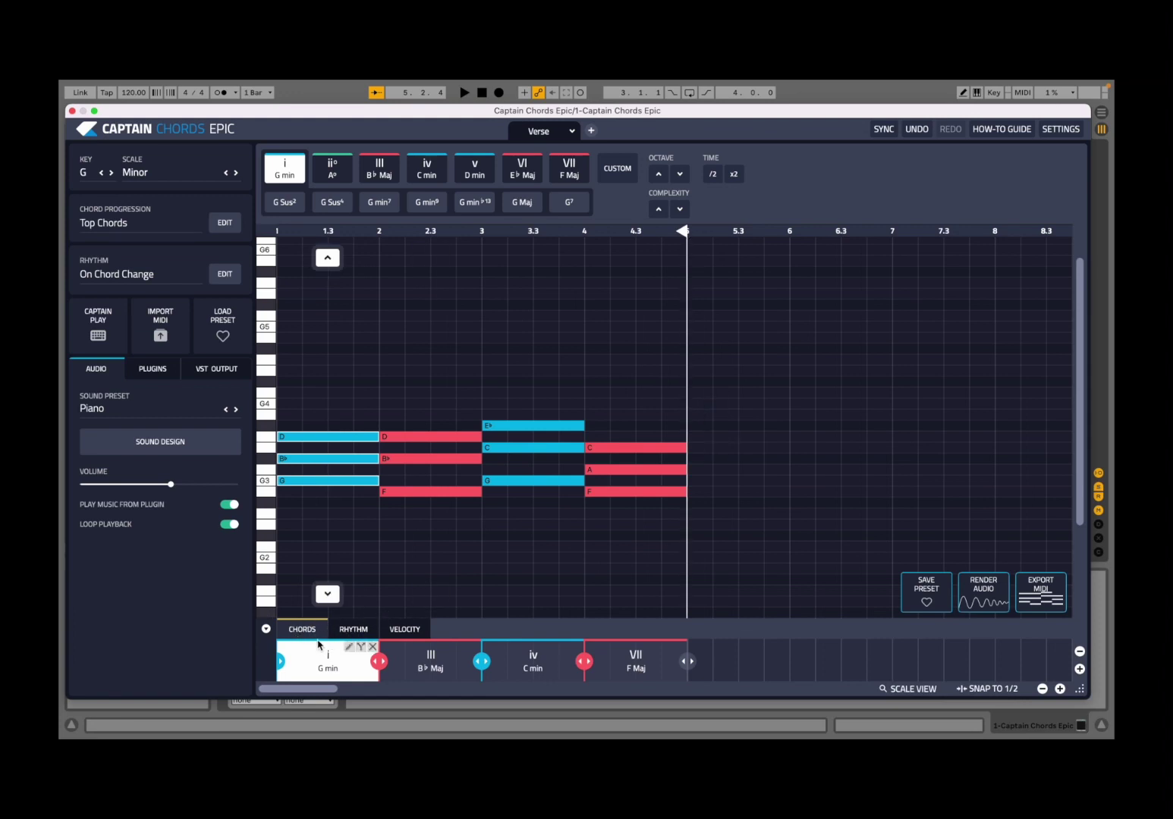
{"action": "left_click", "coordinate": [354, 630]}
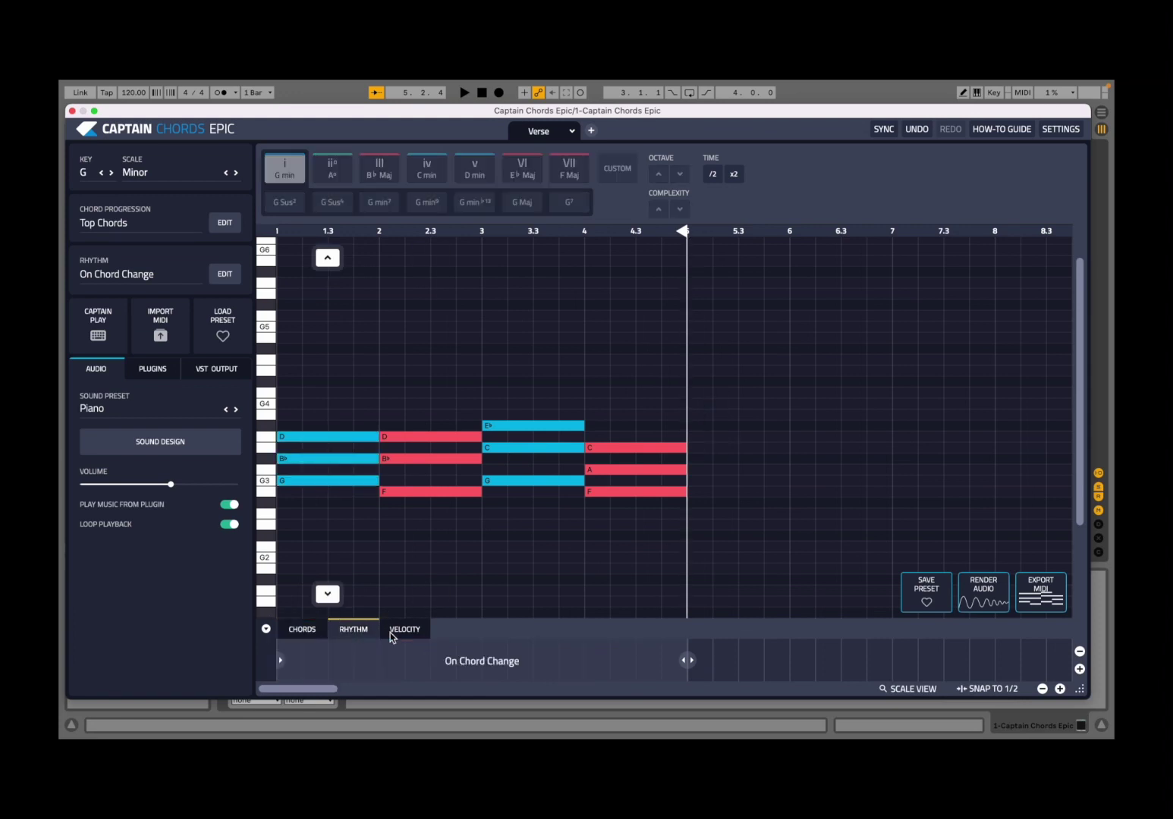
{"action": "left_click", "coordinate": [405, 631]}
{"action": "left_click", "coordinate": [302, 629]}
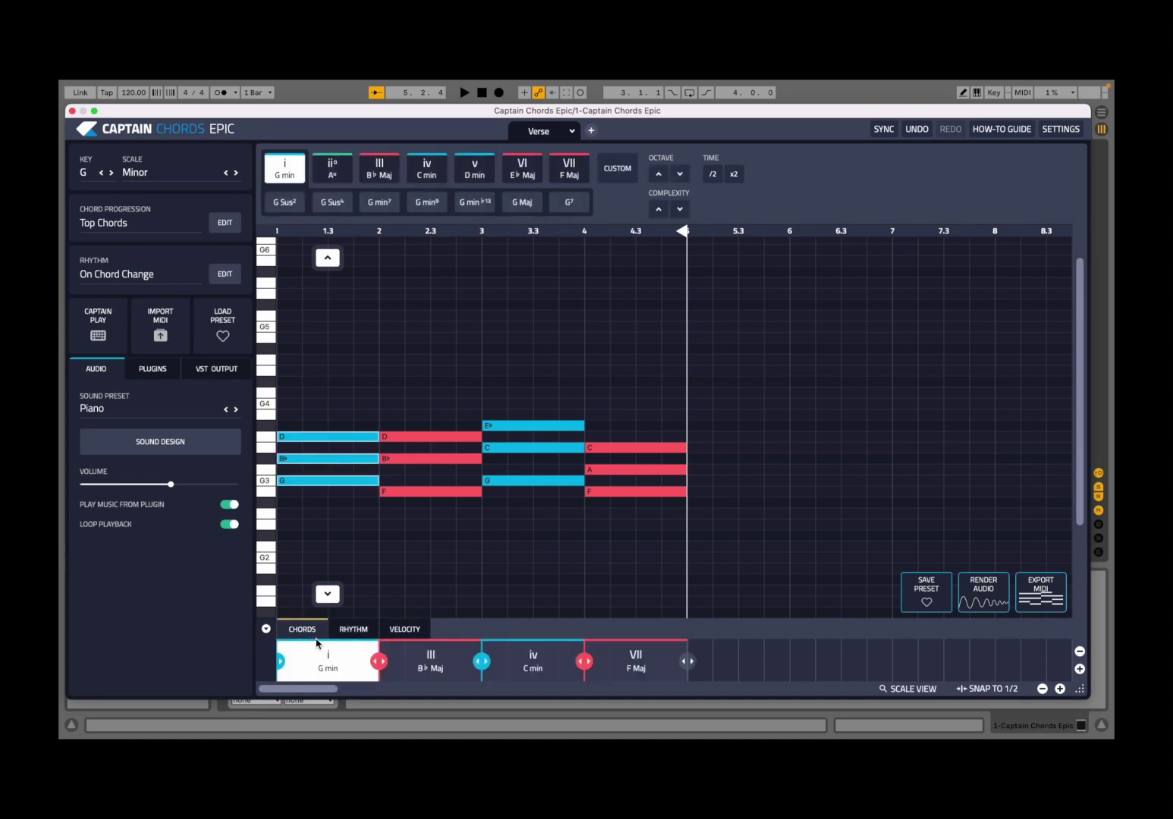
Step through the chords of the progression one by one and return to the first G min chord.
{"action": "mouse_move", "coordinate": [327, 668]}
{"action": "left_click", "coordinate": [444, 667]}
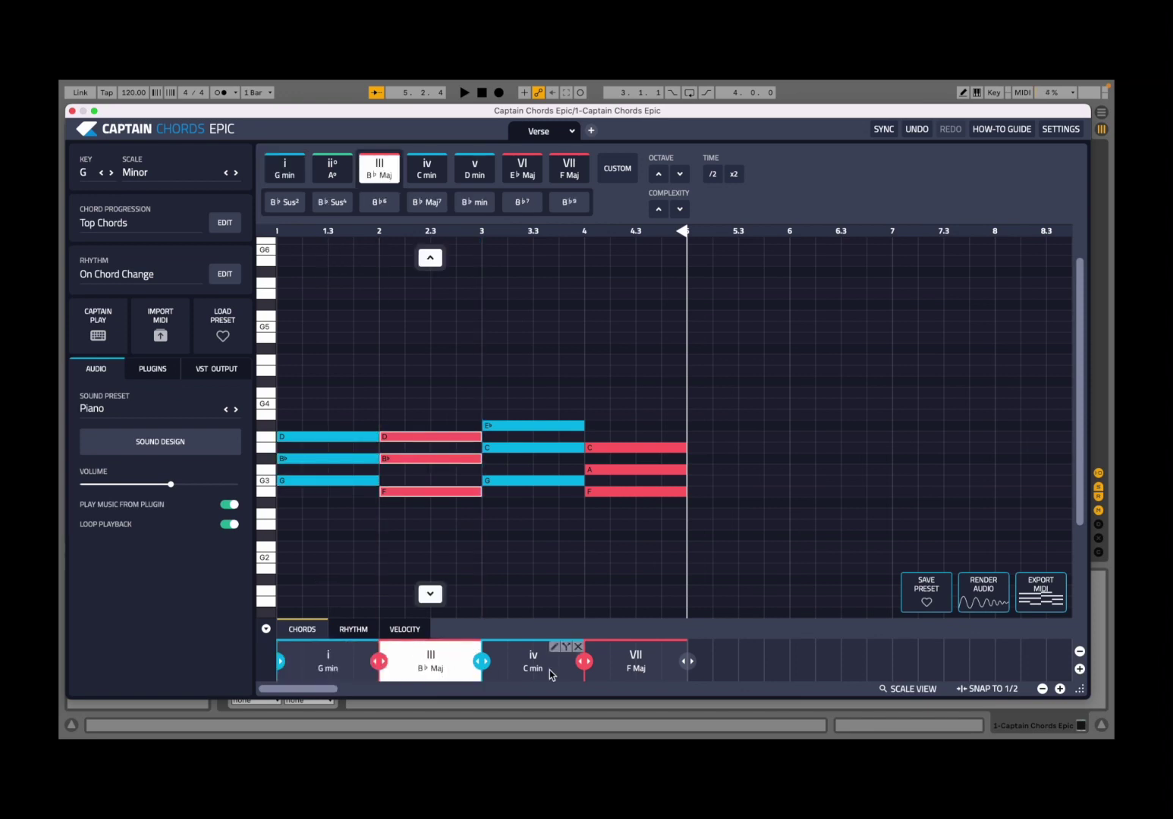
{"action": "left_click", "coordinate": [544, 668]}
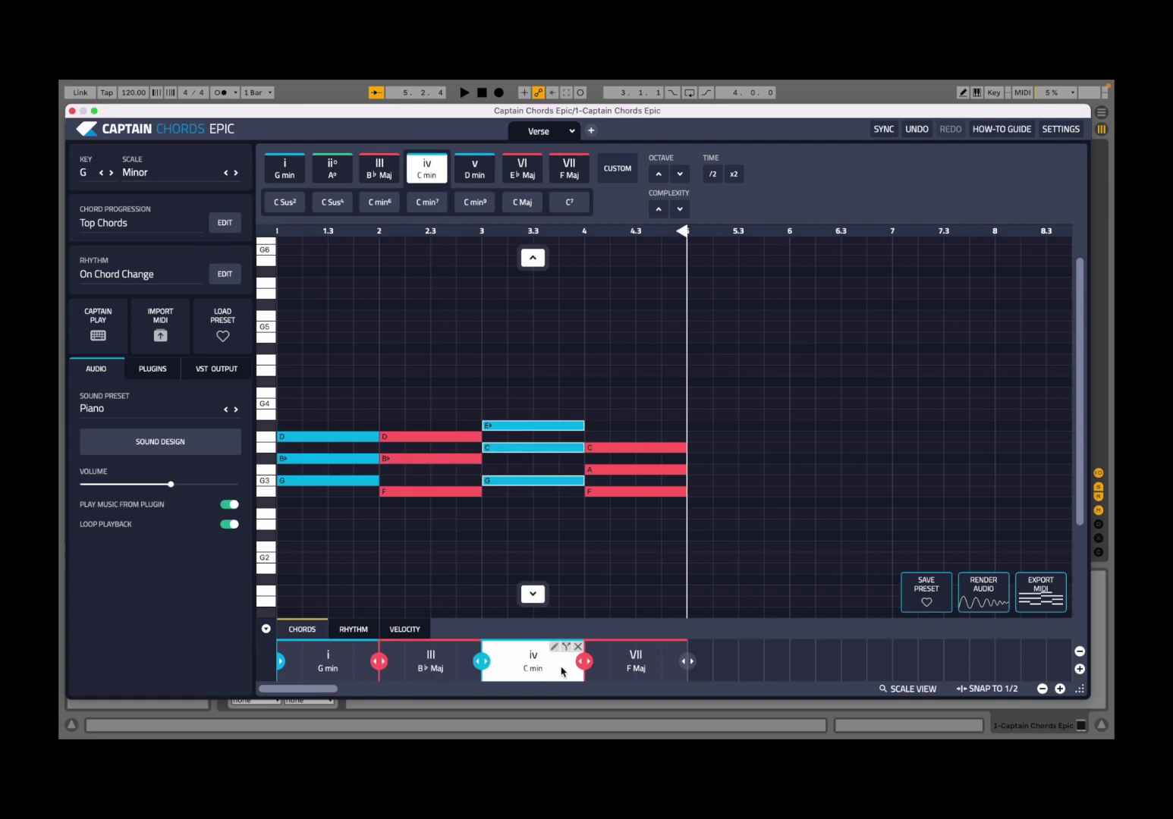
{"action": "left_click", "coordinate": [656, 670]}
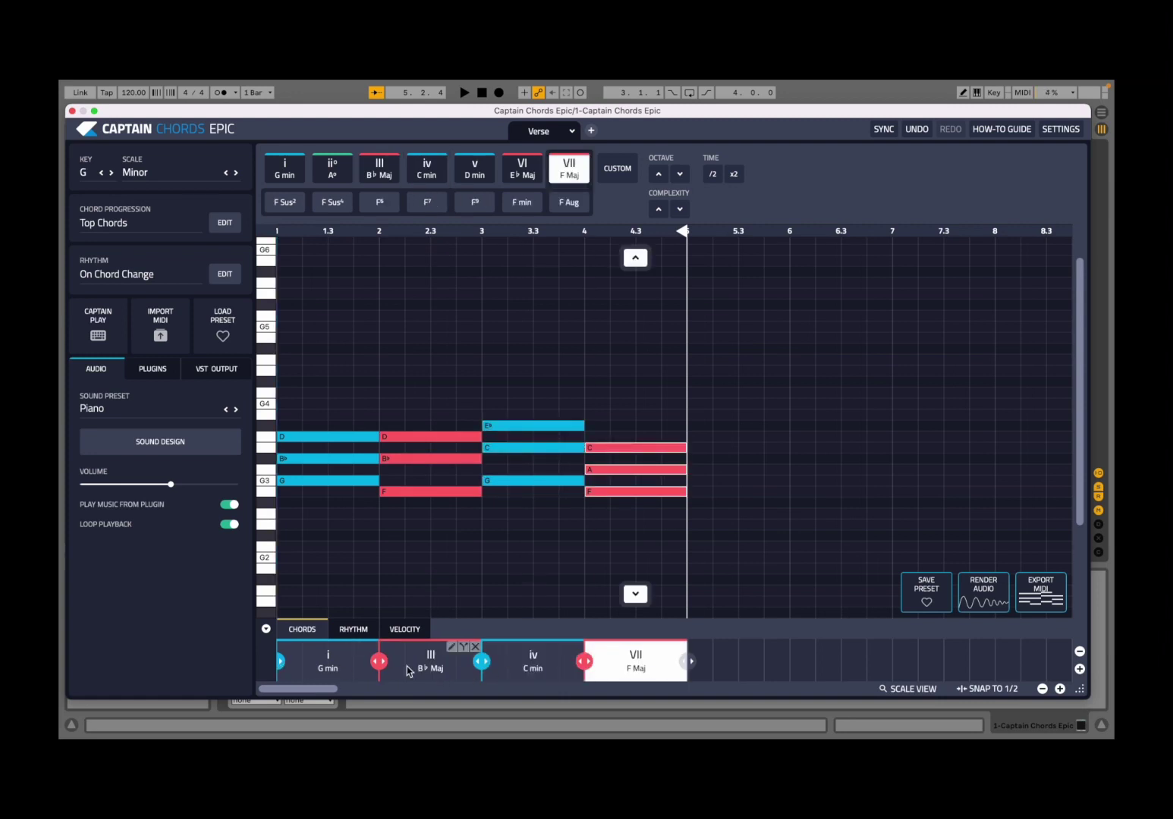
{"action": "left_click", "coordinate": [348, 671]}
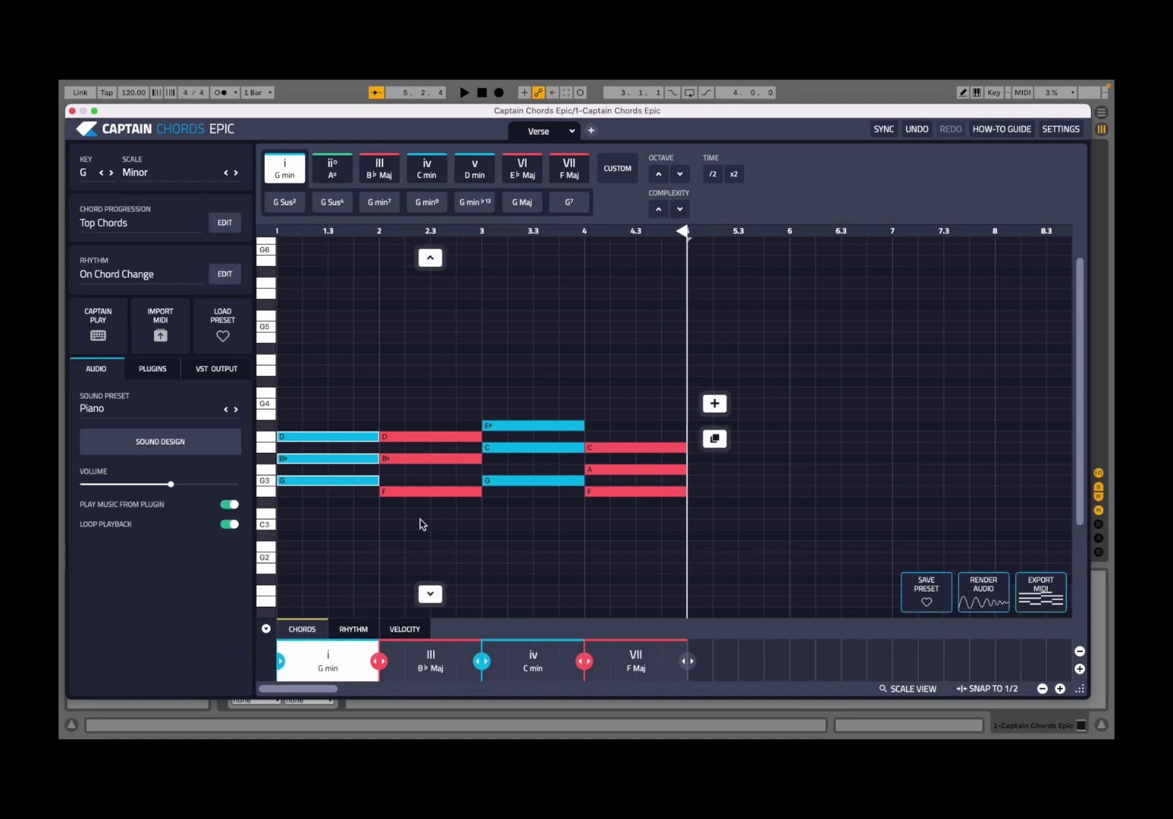
{"action": "key", "text": "Right"}
{"action": "key", "text": "Right"}
{"action": "key", "text": "Right"}
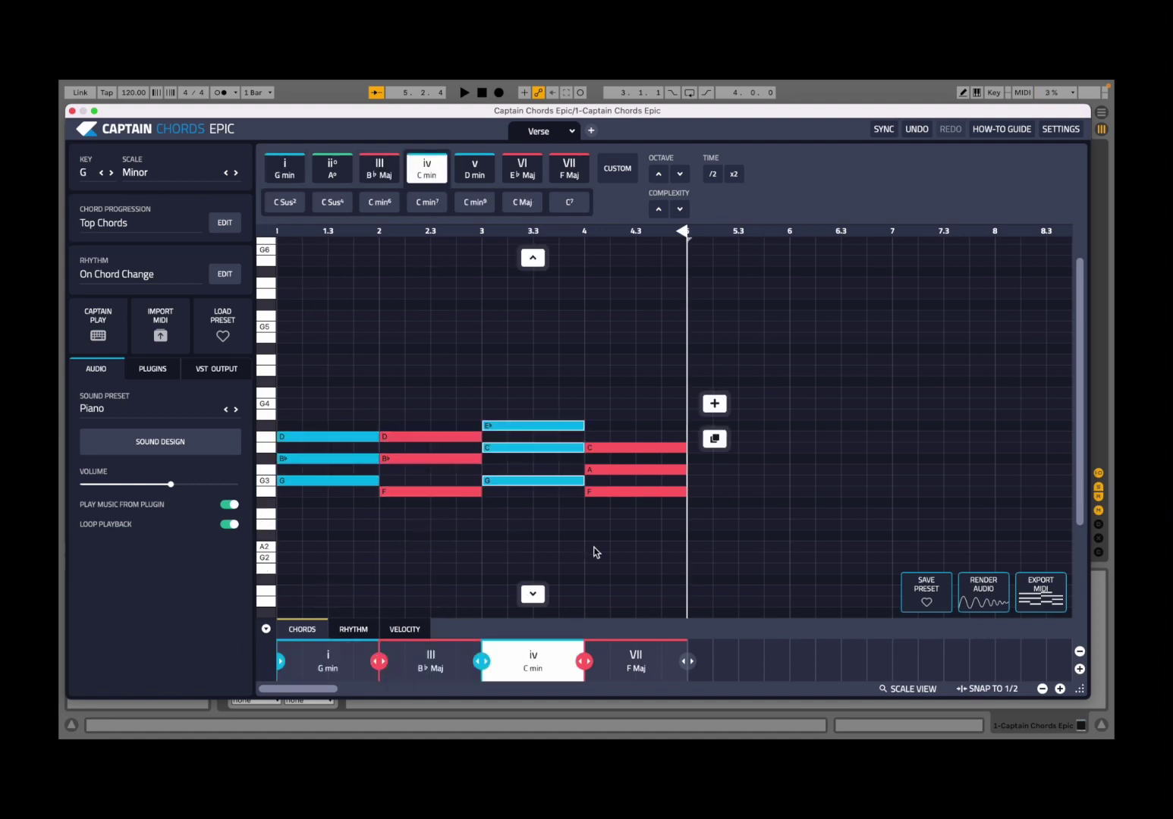
{"action": "key", "text": "Left"}
{"action": "key", "text": "Left"}
{"action": "key", "text": "Left"}
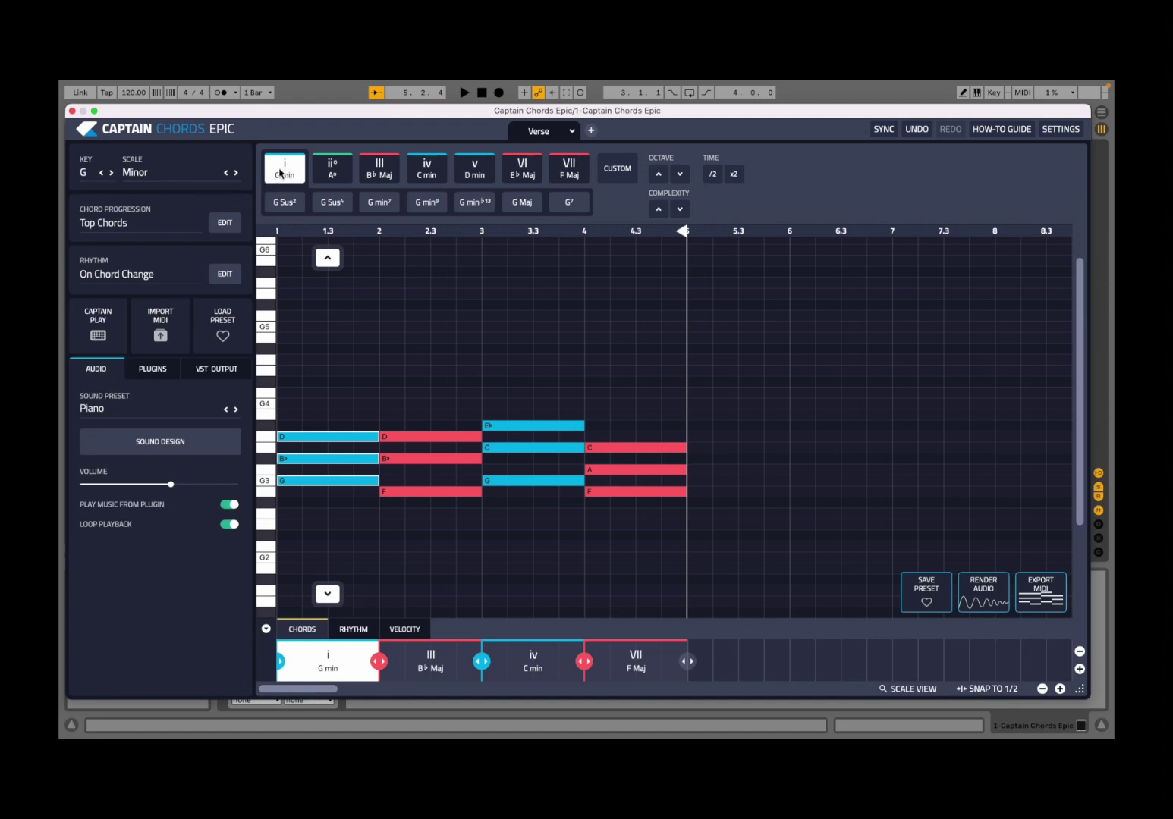
Try the G⁷ variation on the first chord and undo it.
{"action": "left_click", "coordinate": [577, 207]}
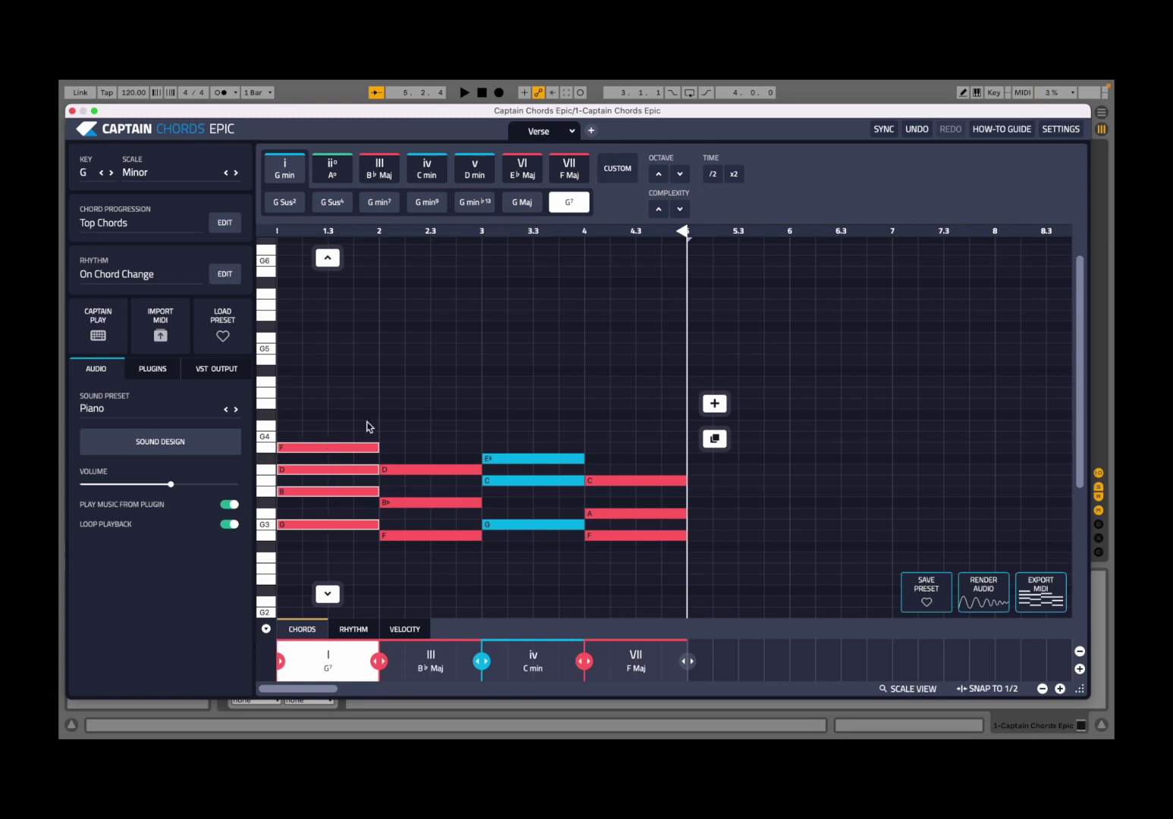
{"action": "left_click", "coordinate": [918, 130]}
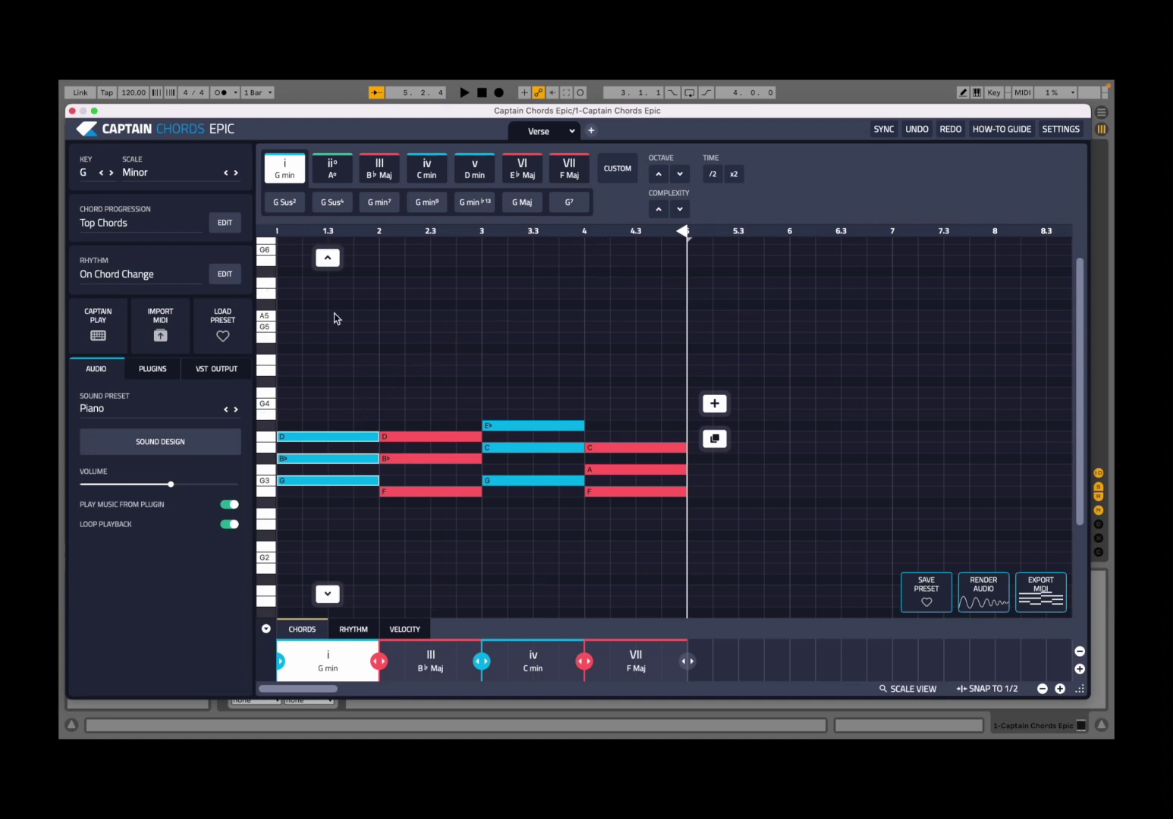
Try the first chord two inversions higher and one octave higher, restoring its original voicing each time.
{"action": "left_click", "coordinate": [332, 267]}
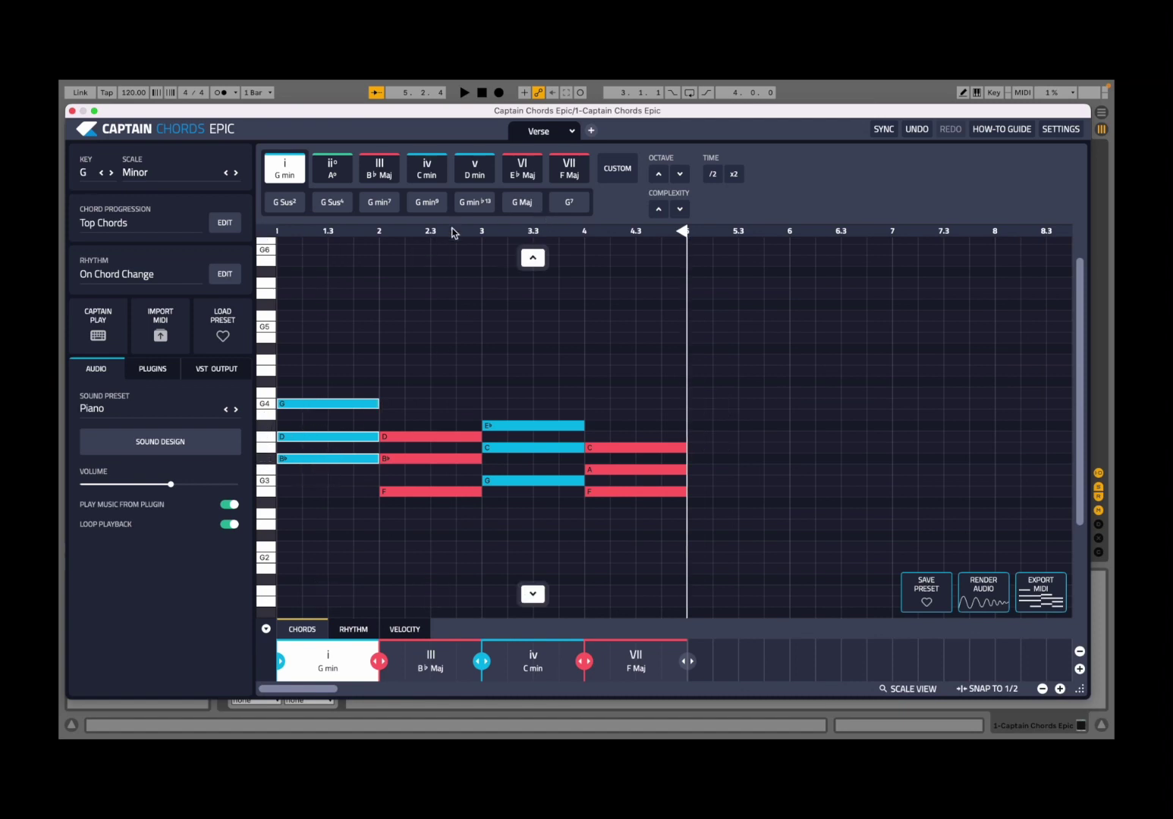
{"action": "left_click", "coordinate": [332, 260]}
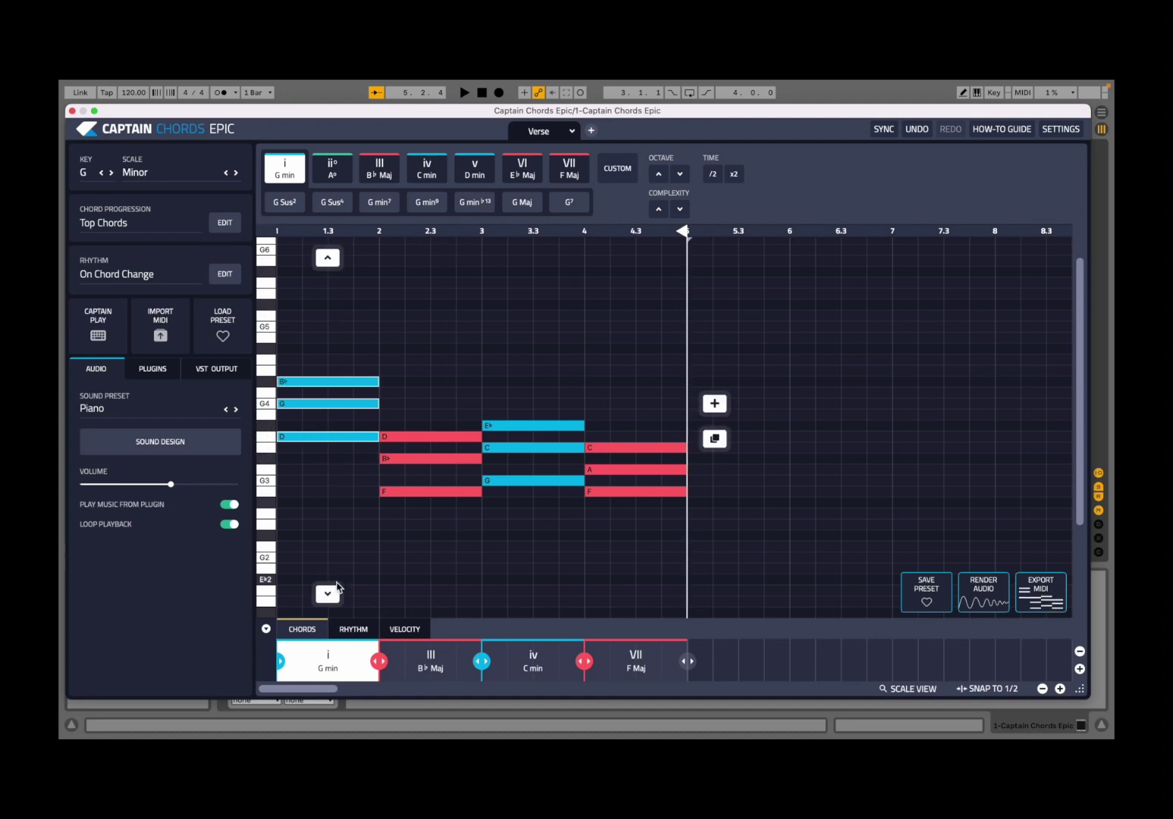
{"action": "left_click", "coordinate": [331, 596]}
{"action": "left_click", "coordinate": [330, 597]}
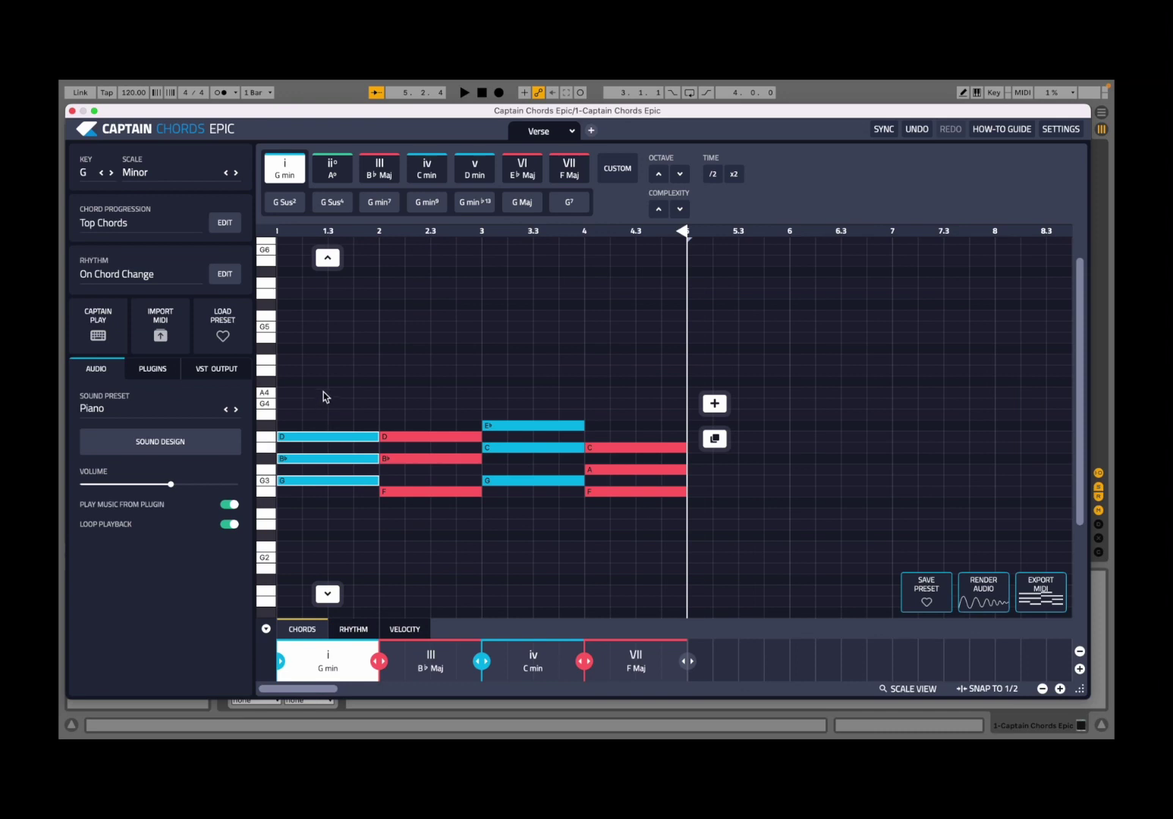
{"action": "left_click", "coordinate": [658, 176]}
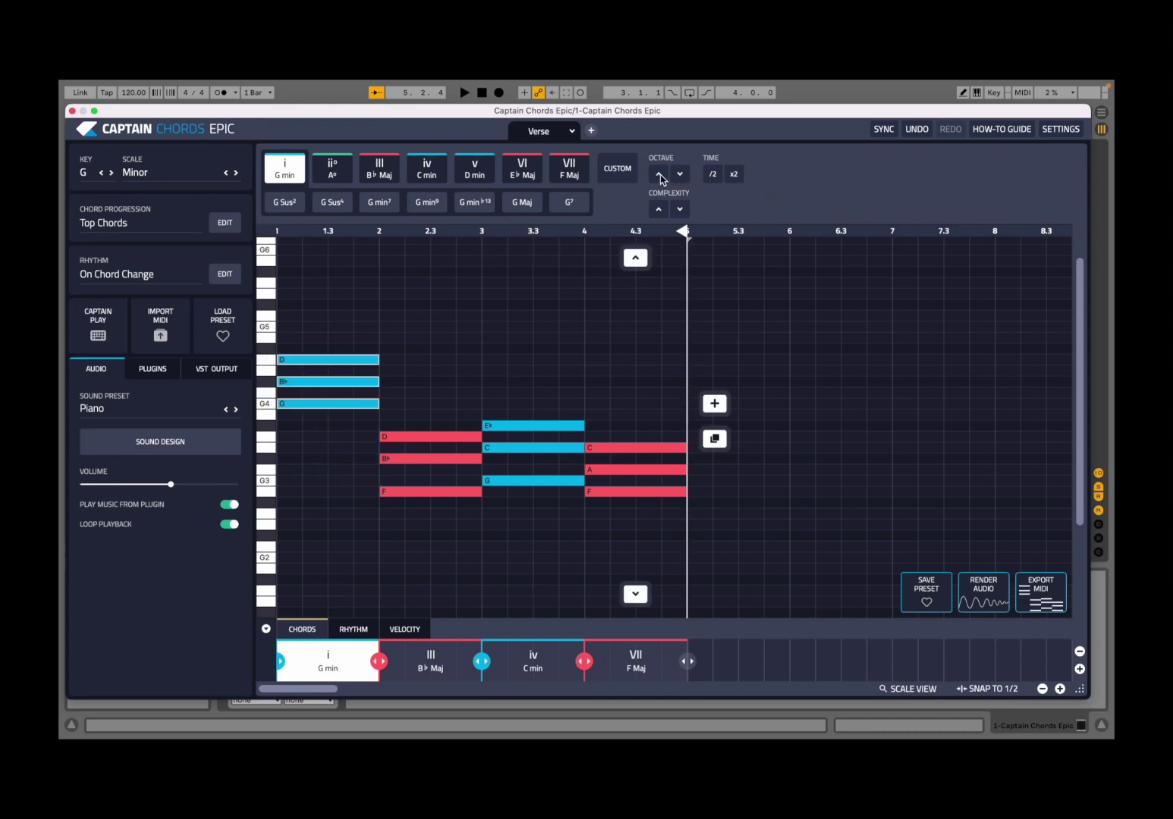
{"action": "left_click", "coordinate": [681, 176]}
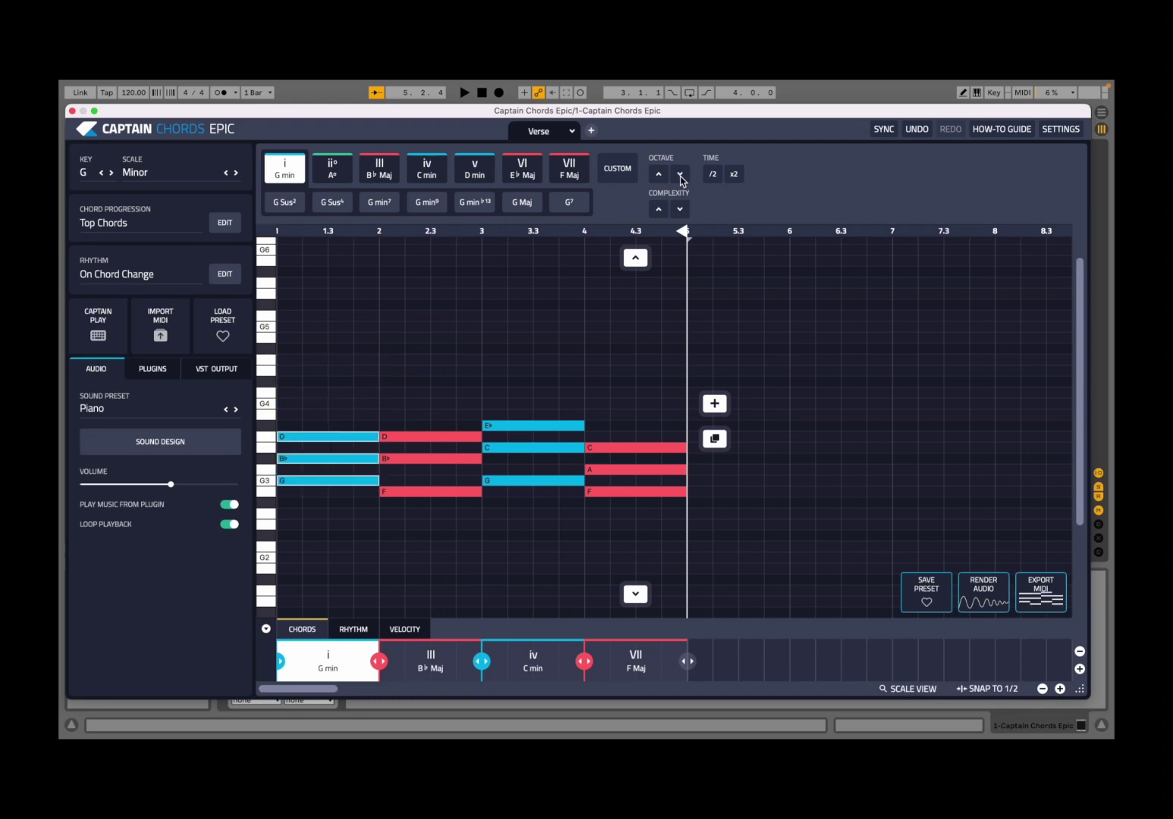
Try raising the first chord's complexity four levels and lower it back to the original three notes.
{"action": "left_click", "coordinate": [657, 212]}
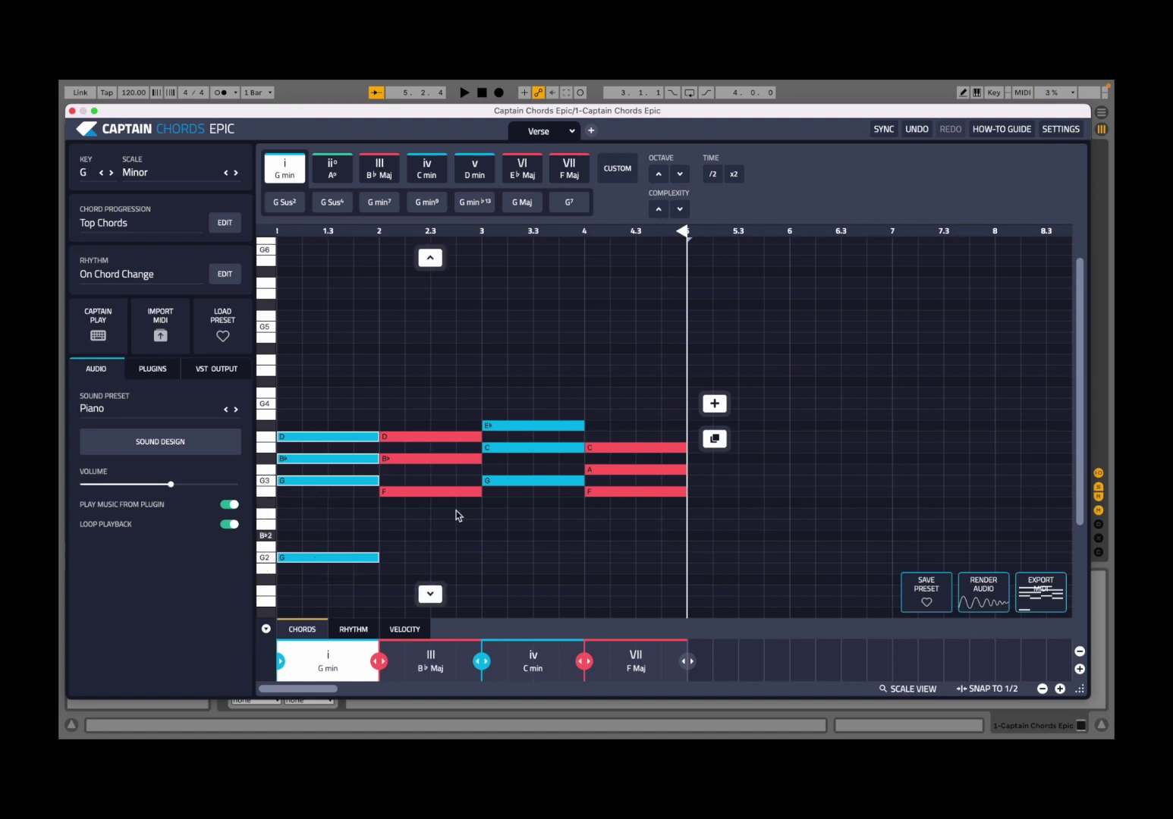
{"action": "left_click", "coordinate": [659, 211]}
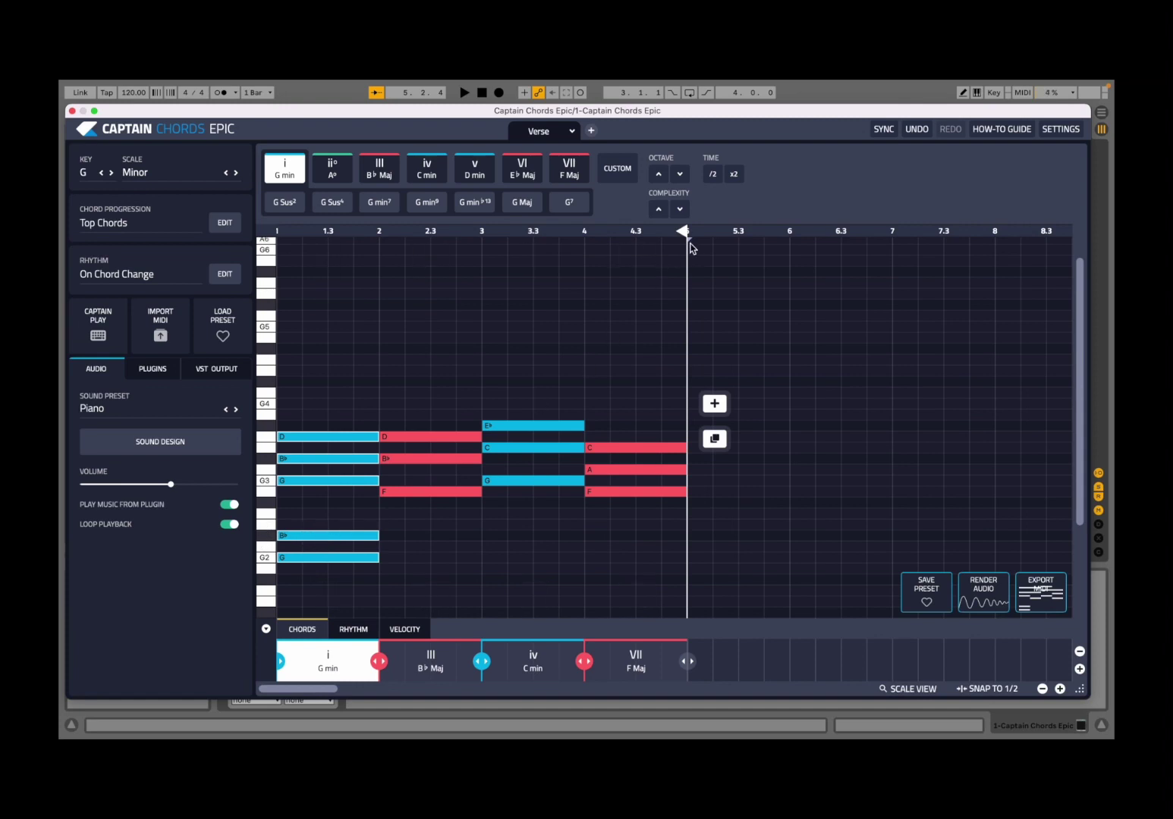
{"action": "left_click", "coordinate": [659, 211]}
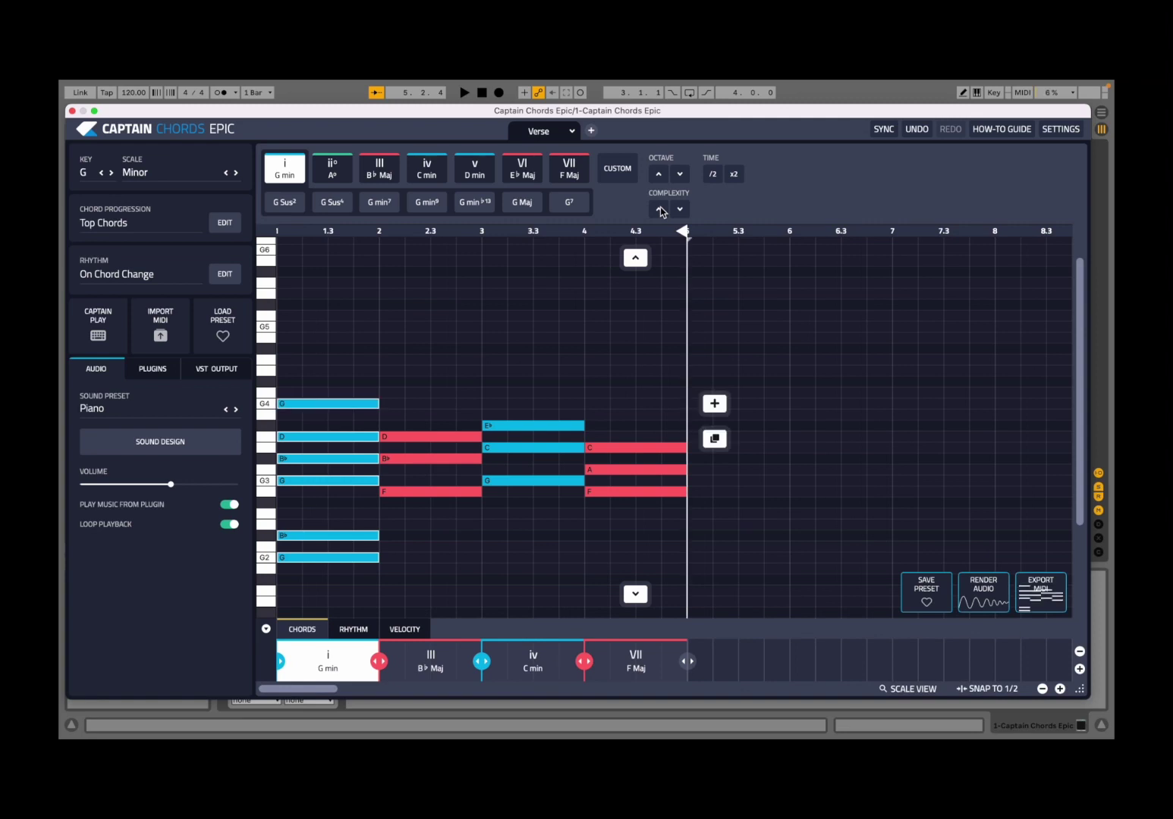
{"action": "left_click", "coordinate": [659, 211]}
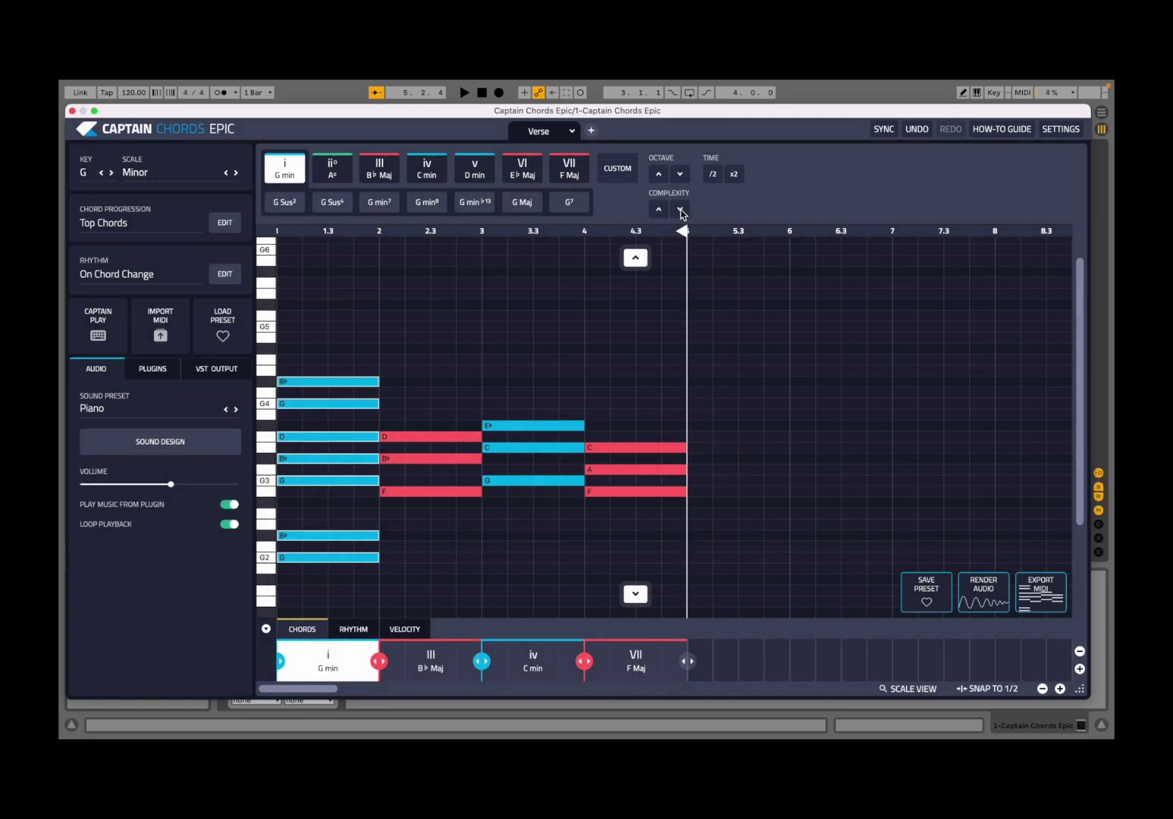
{"action": "left_click", "coordinate": [680, 211]}
{"action": "left_click", "coordinate": [680, 211]}
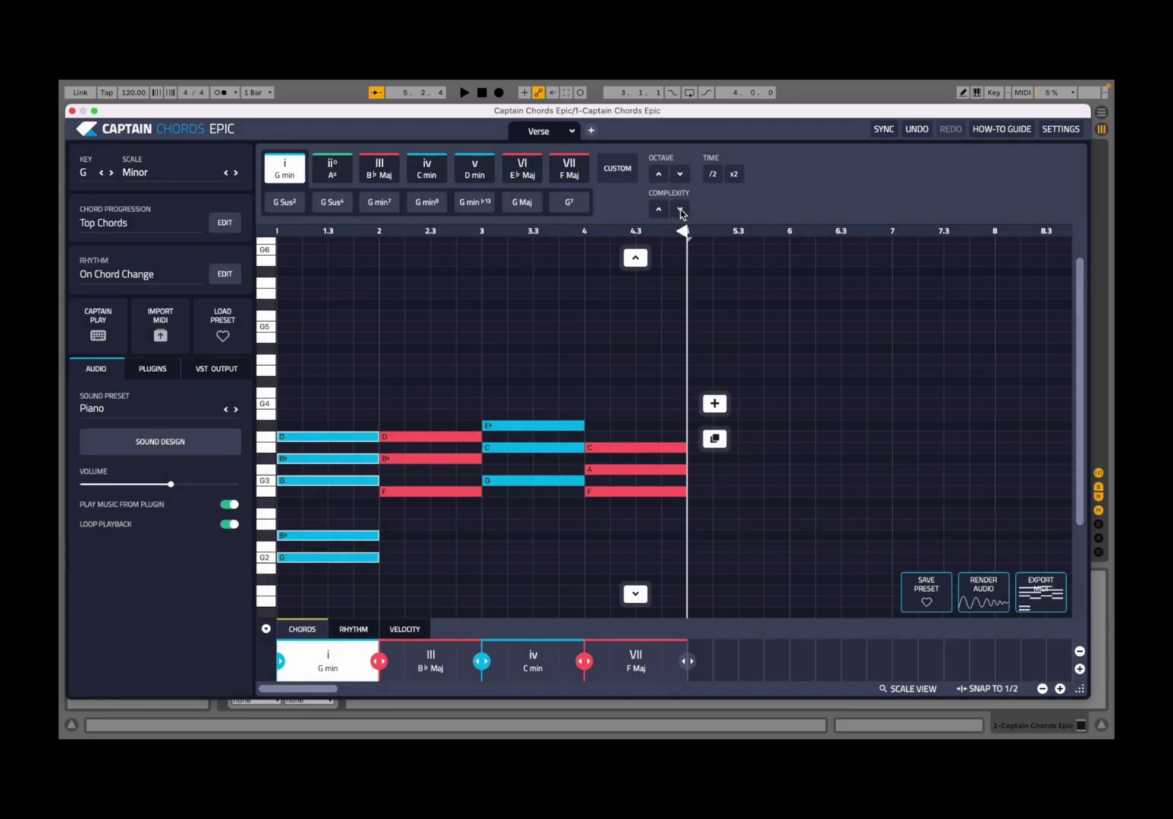
{"action": "left_click", "coordinate": [680, 211]}
{"action": "left_click", "coordinate": [680, 210]}
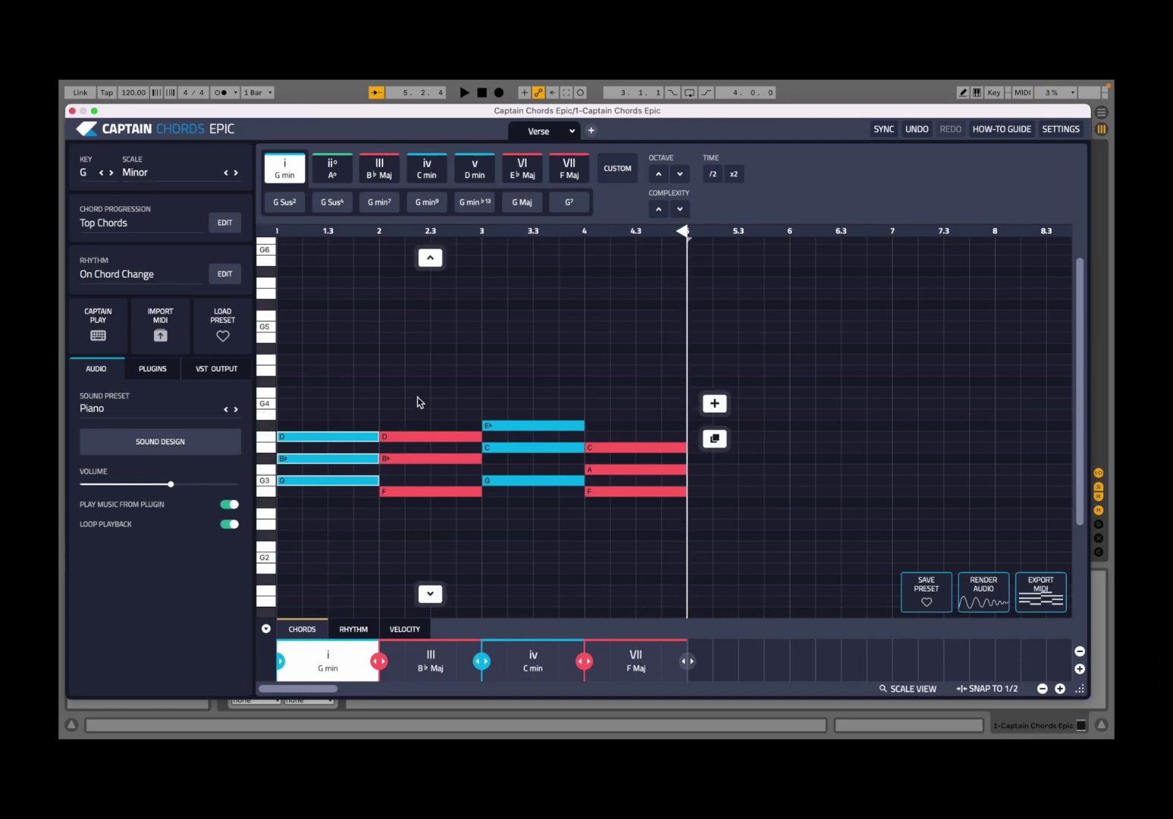
Try the /2 time option and a duplicate of the whole progression, reverting each change.
{"action": "left_click", "coordinate": [713, 176]}
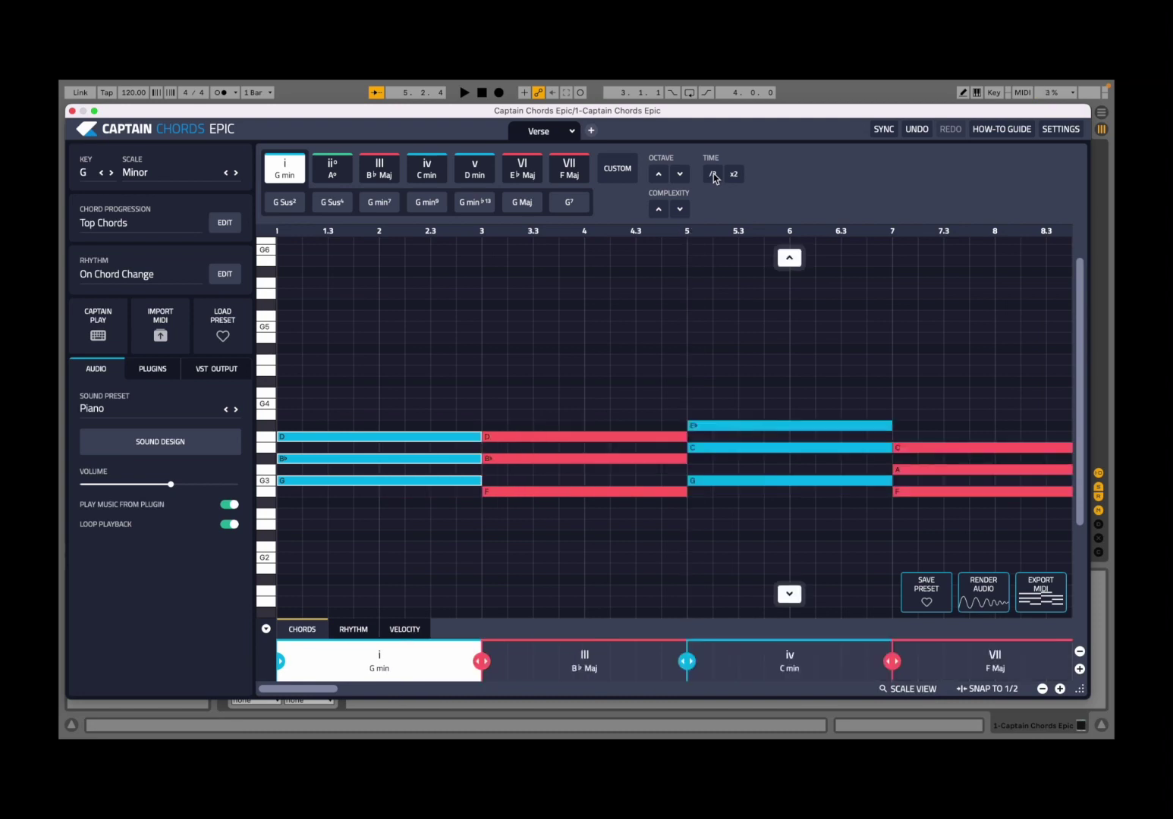
{"action": "left_click", "coordinate": [740, 179]}
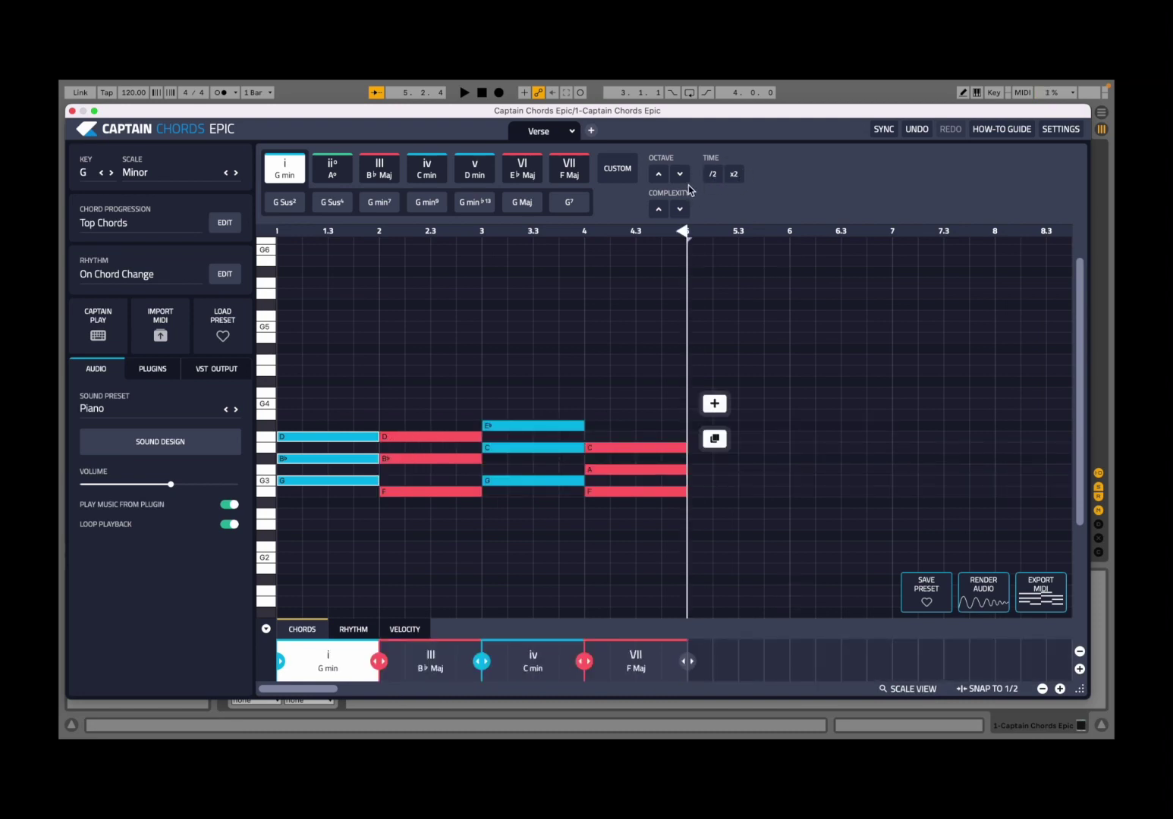
{"action": "left_click", "coordinate": [719, 442]}
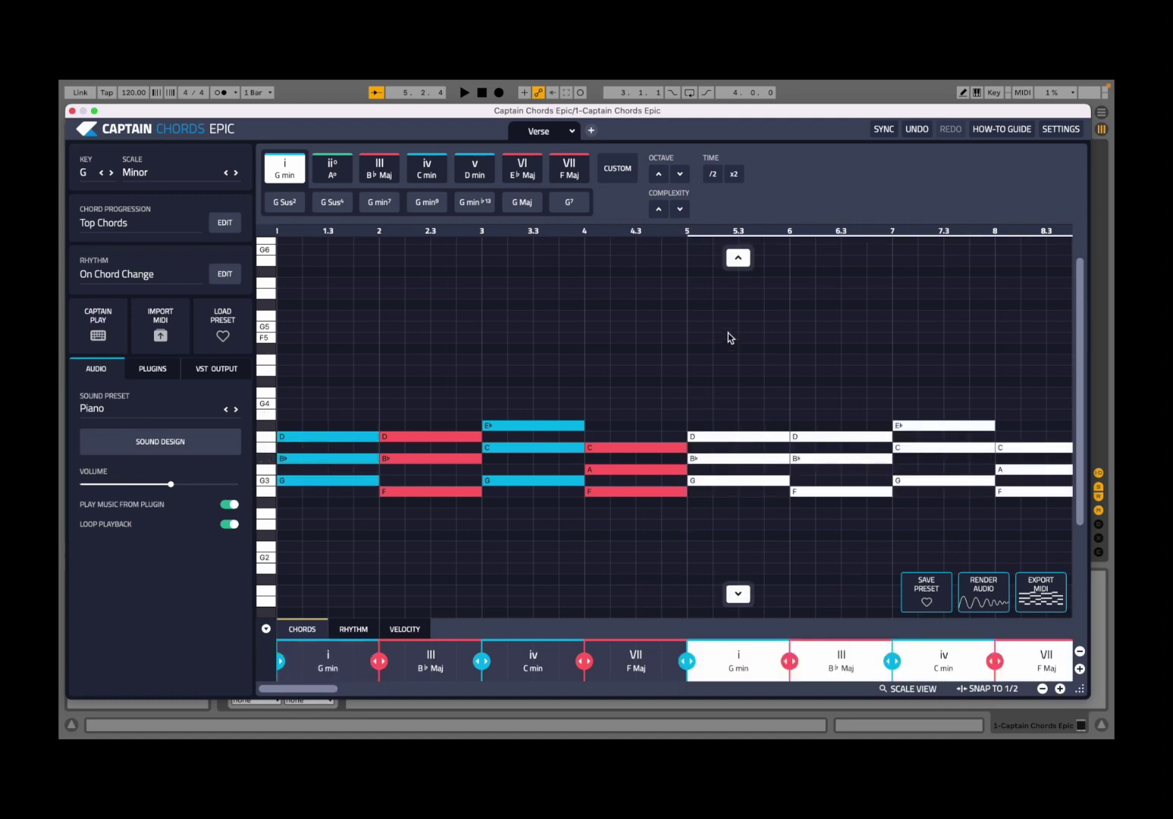
{"action": "left_click", "coordinate": [923, 133]}
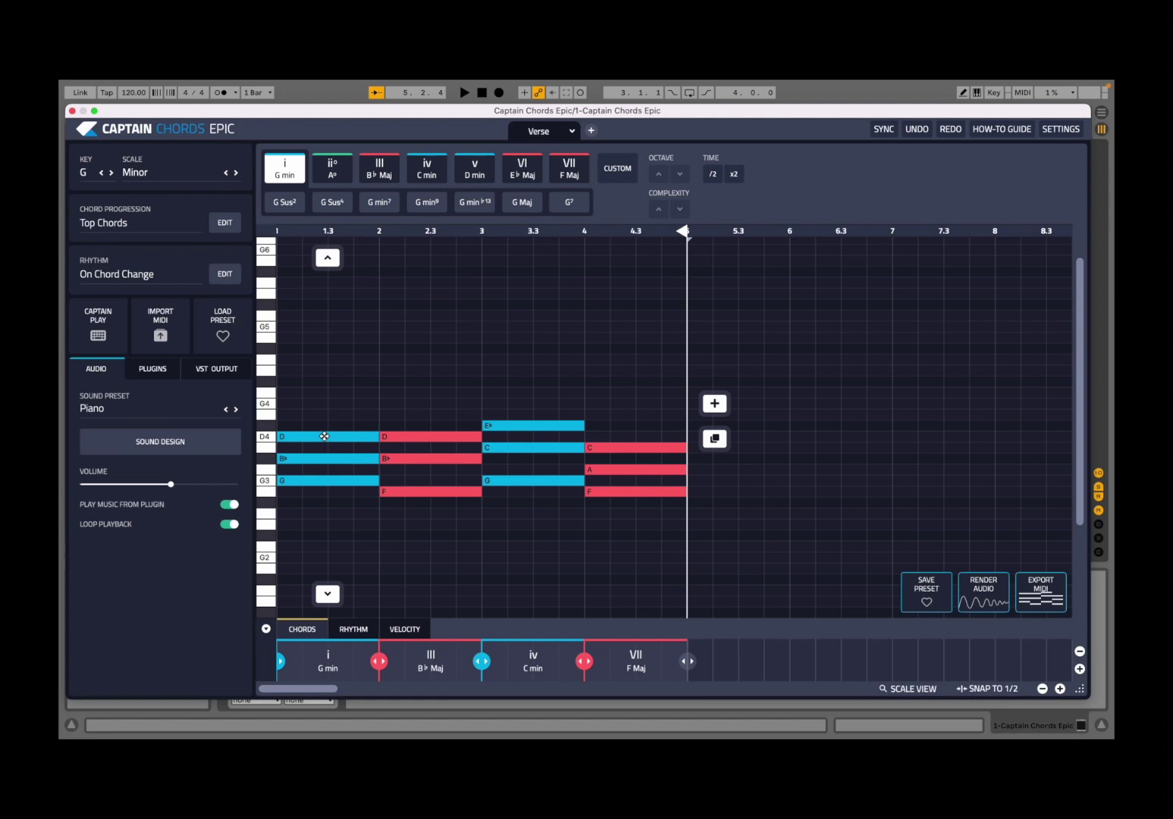
Try deleting the first chord's D note, redrawing it and lengthening it to almost one bar, and undo these note edits.
{"action": "mouse_move", "coordinate": [324, 436]}
{"action": "left_mouse_down"}
{"action": "mouse_move", "coordinate": [330, 403]}
{"action": "mouse_move", "coordinate": [326, 438]}
{"action": "left_mouse_up"}
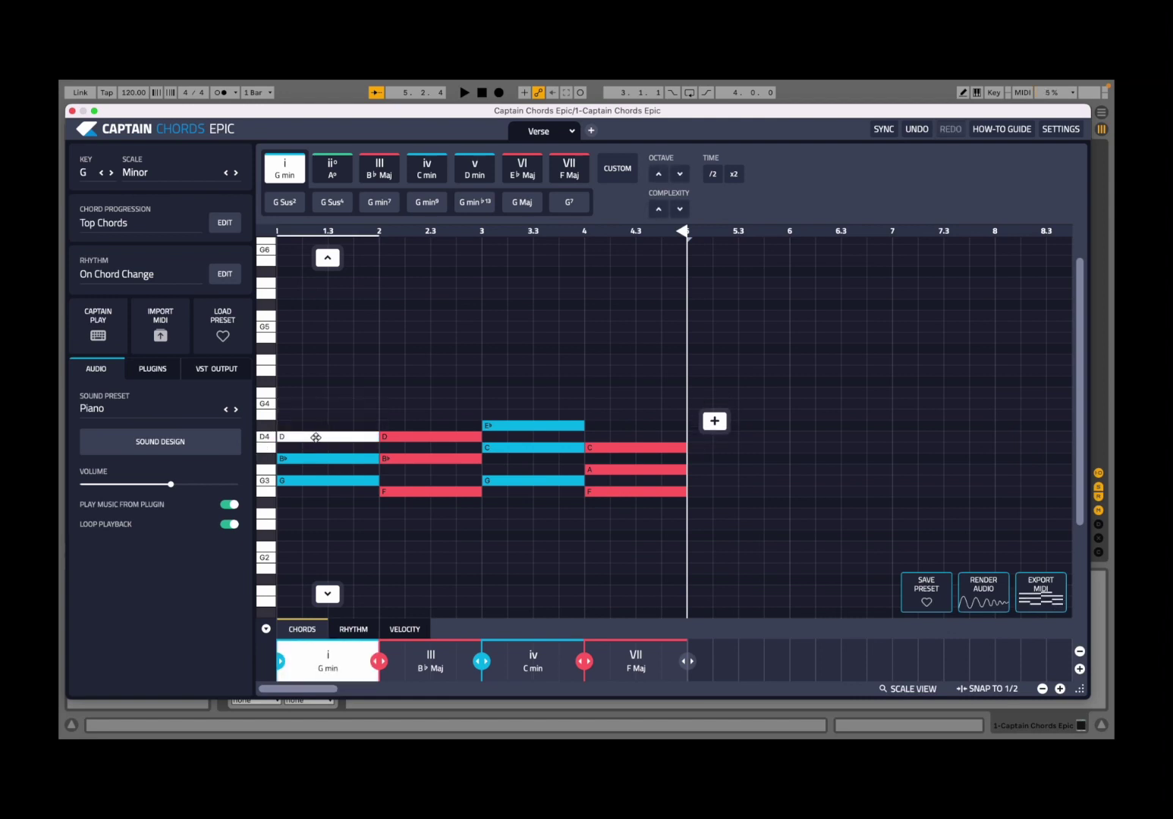
{"action": "double_click", "coordinate": [316, 438]}
{"action": "double_click", "coordinate": [293, 438]}
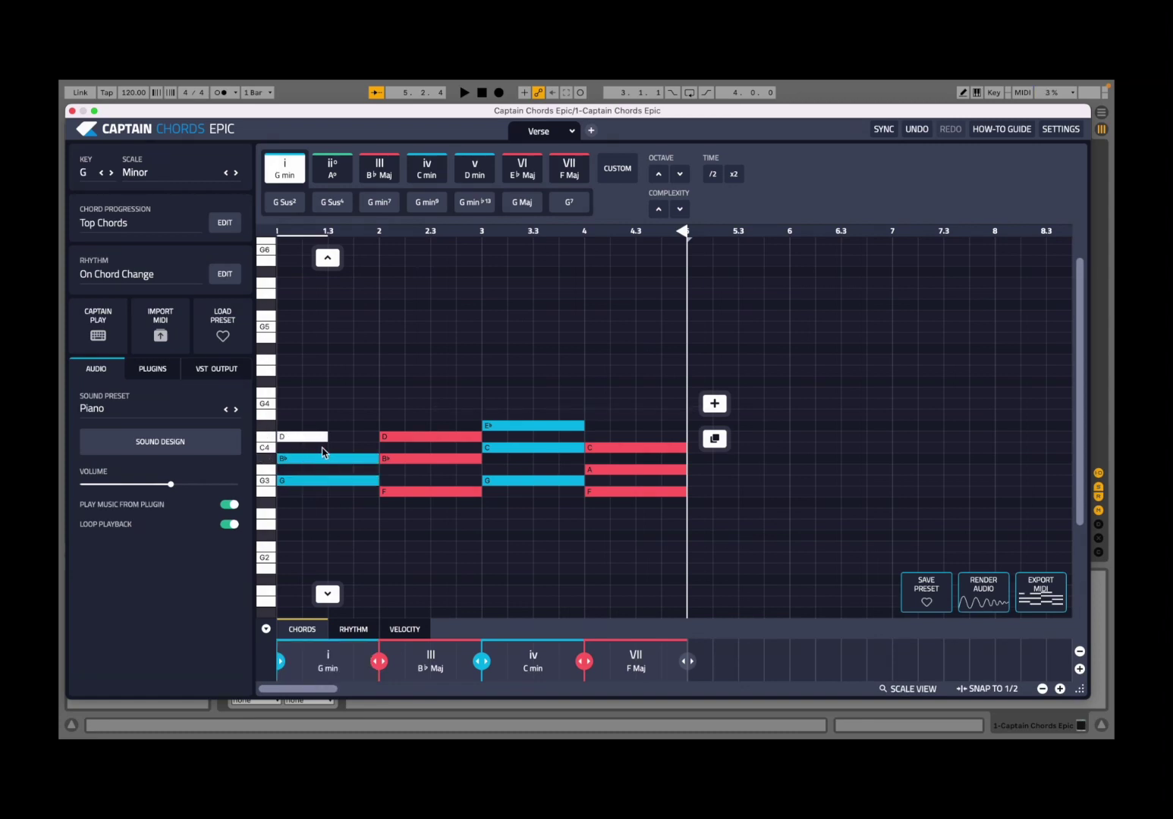
{"action": "left_click_drag", "start_coordinate": [327, 437], "coordinate": [370, 437]}
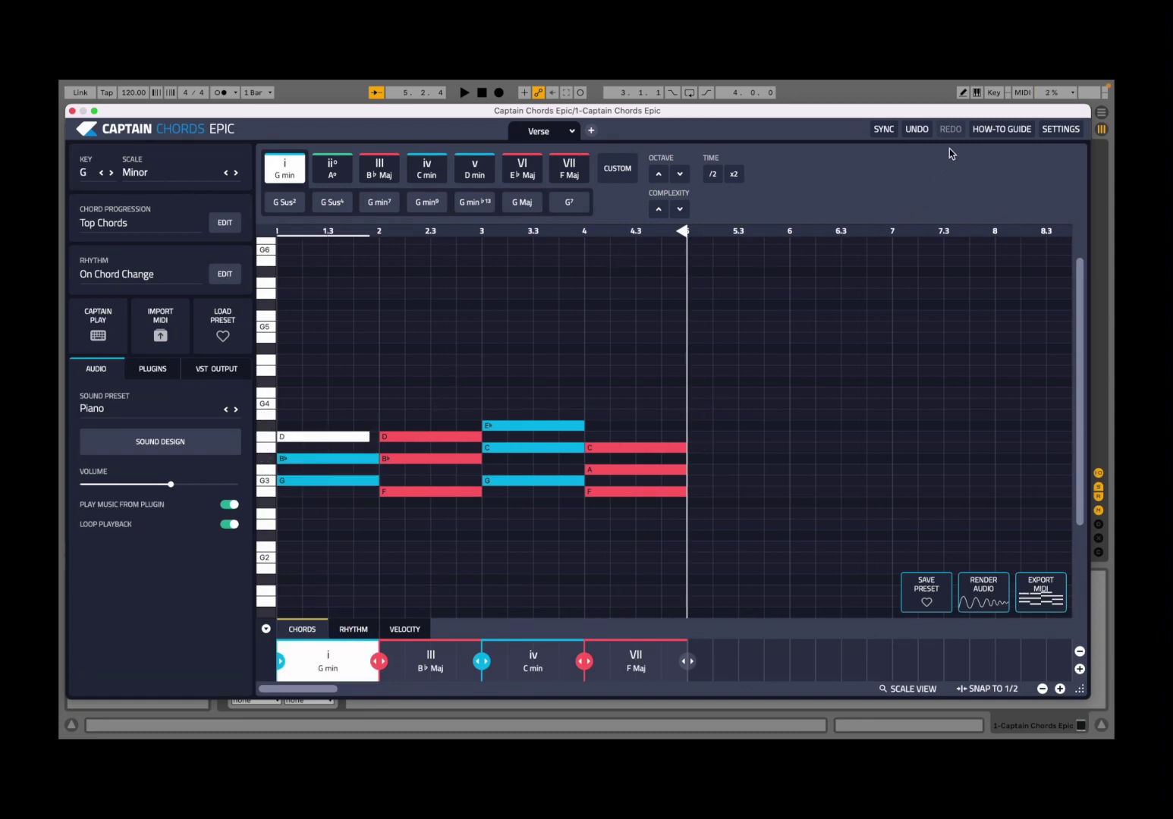
{"action": "left_click", "coordinate": [919, 129]}
{"action": "left_click", "coordinate": [919, 129]}
{"action": "left_click", "coordinate": [920, 129]}
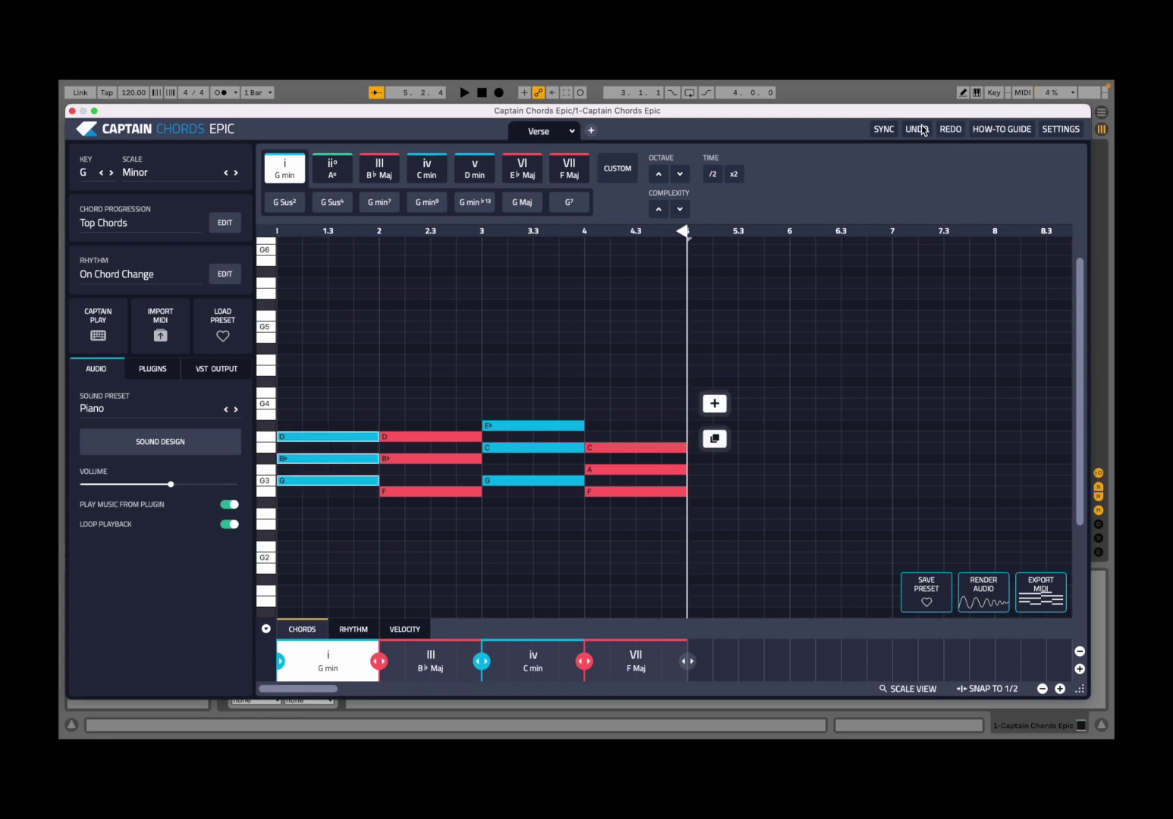
Select all notes of the four-chord progression, delete them and clear the selection.
{"action": "left_click_drag", "start_coordinate": [725, 538], "coordinate": [327, 366]}
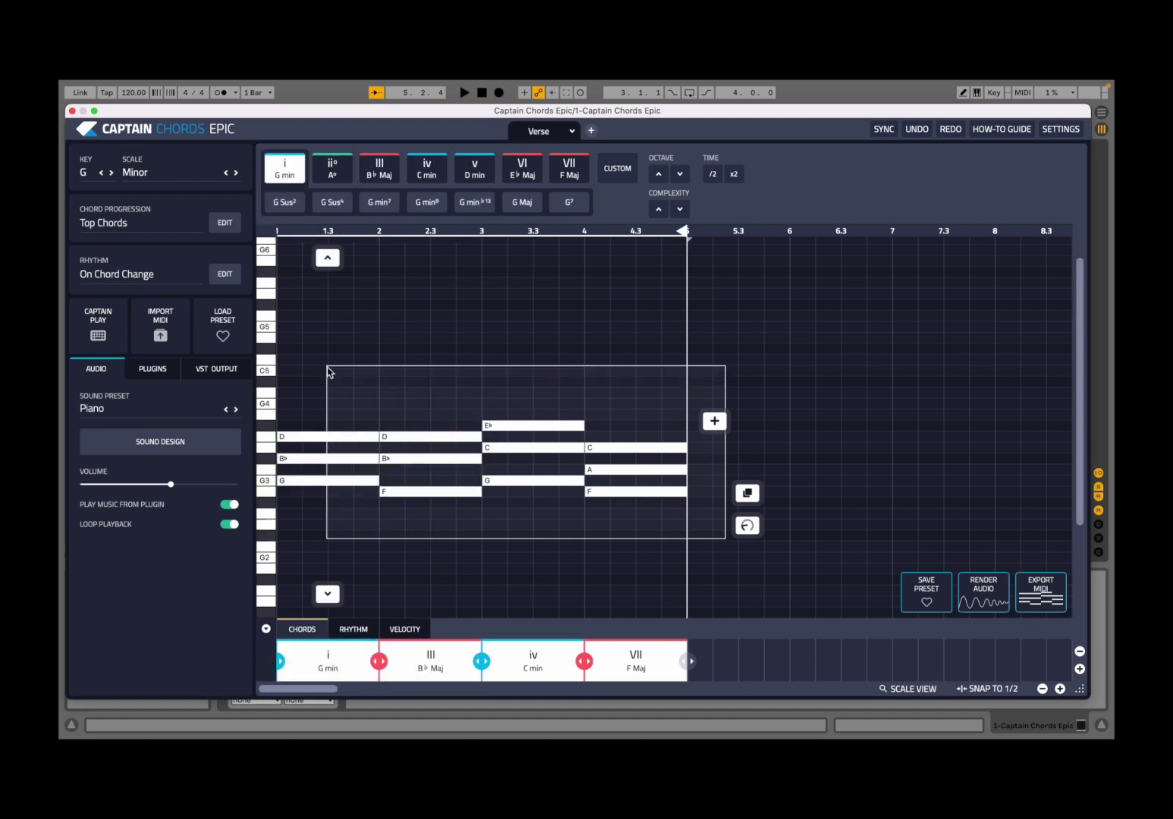
{"action": "right_click", "coordinate": [421, 440]}
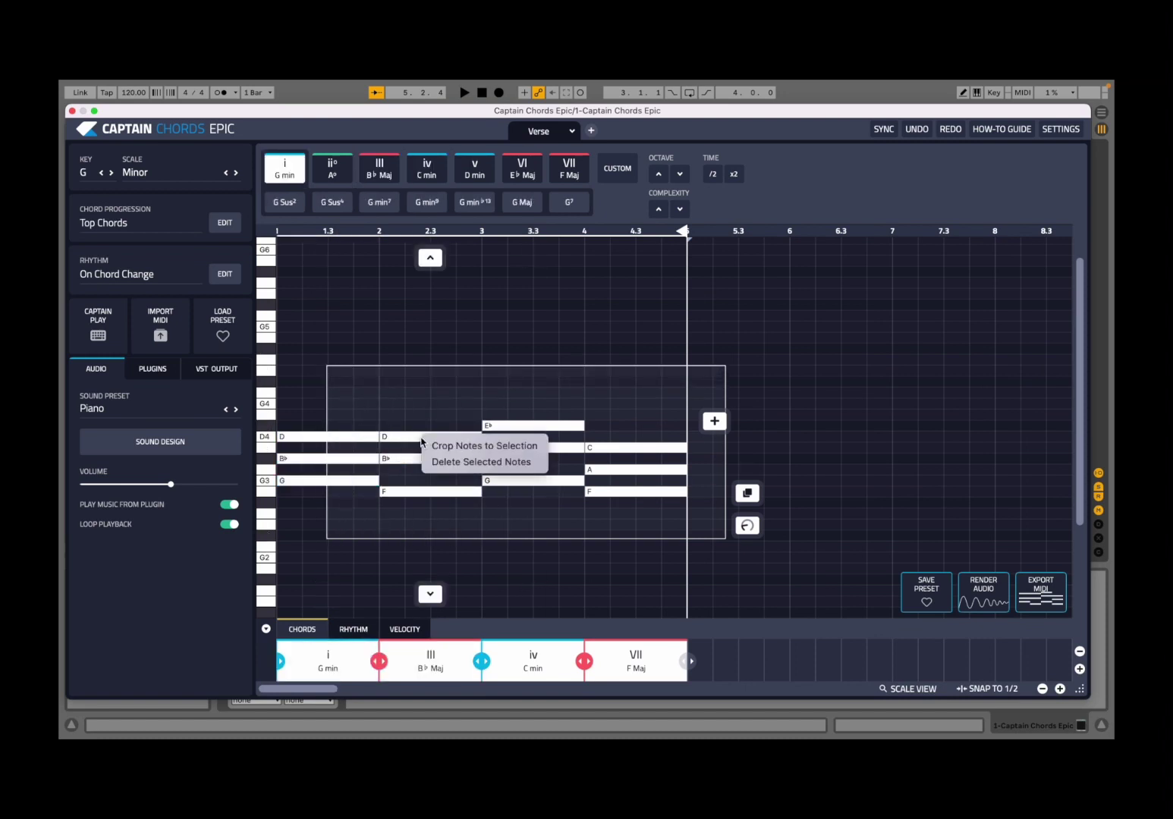
{"action": "left_click", "coordinate": [475, 462]}
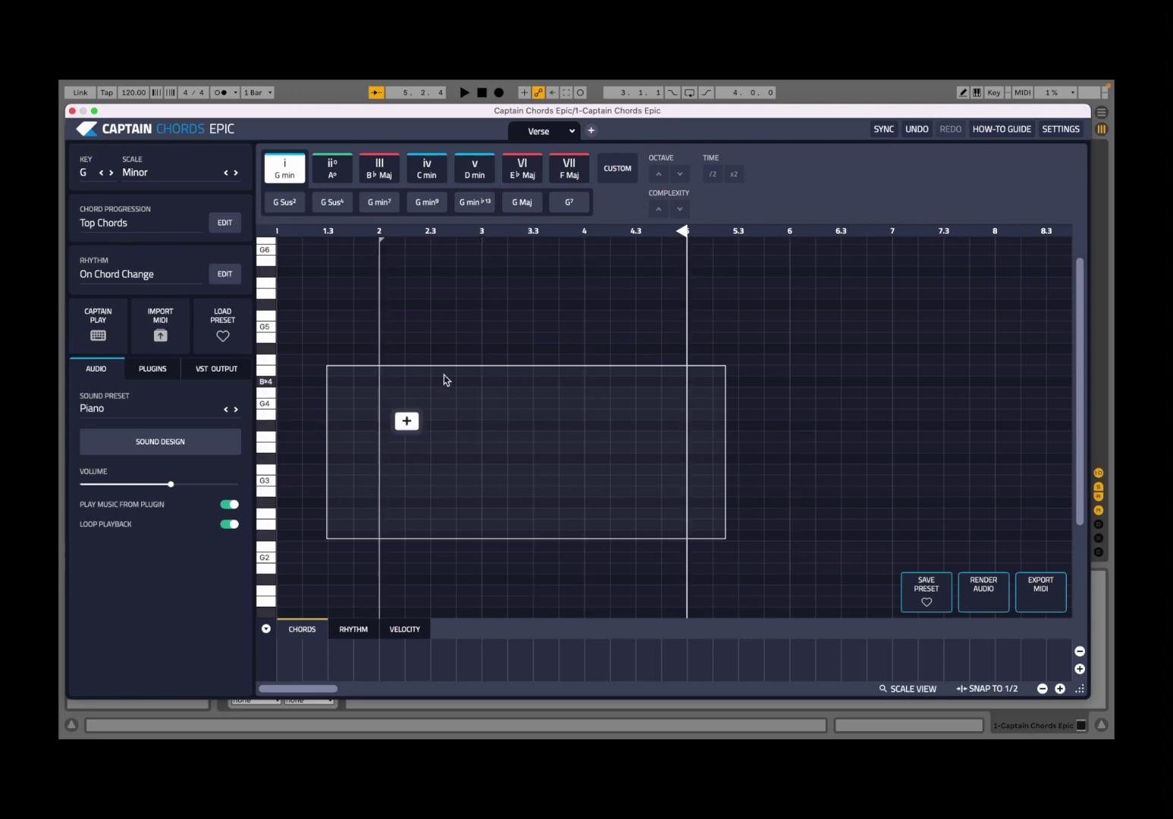
{"action": "left_click", "coordinate": [314, 295]}
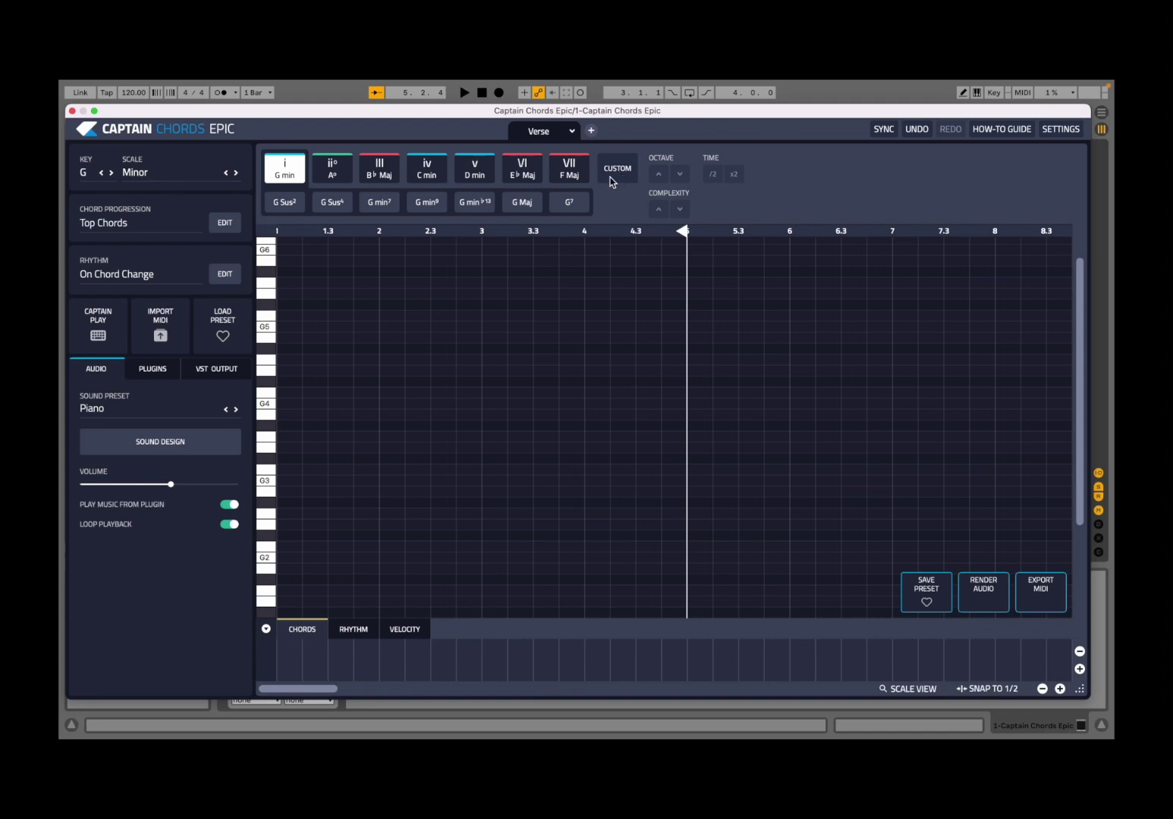
Try the custom chord c min on a newly added chord in bar 1 and delete it.
{"action": "left_click", "coordinate": [314, 419]}
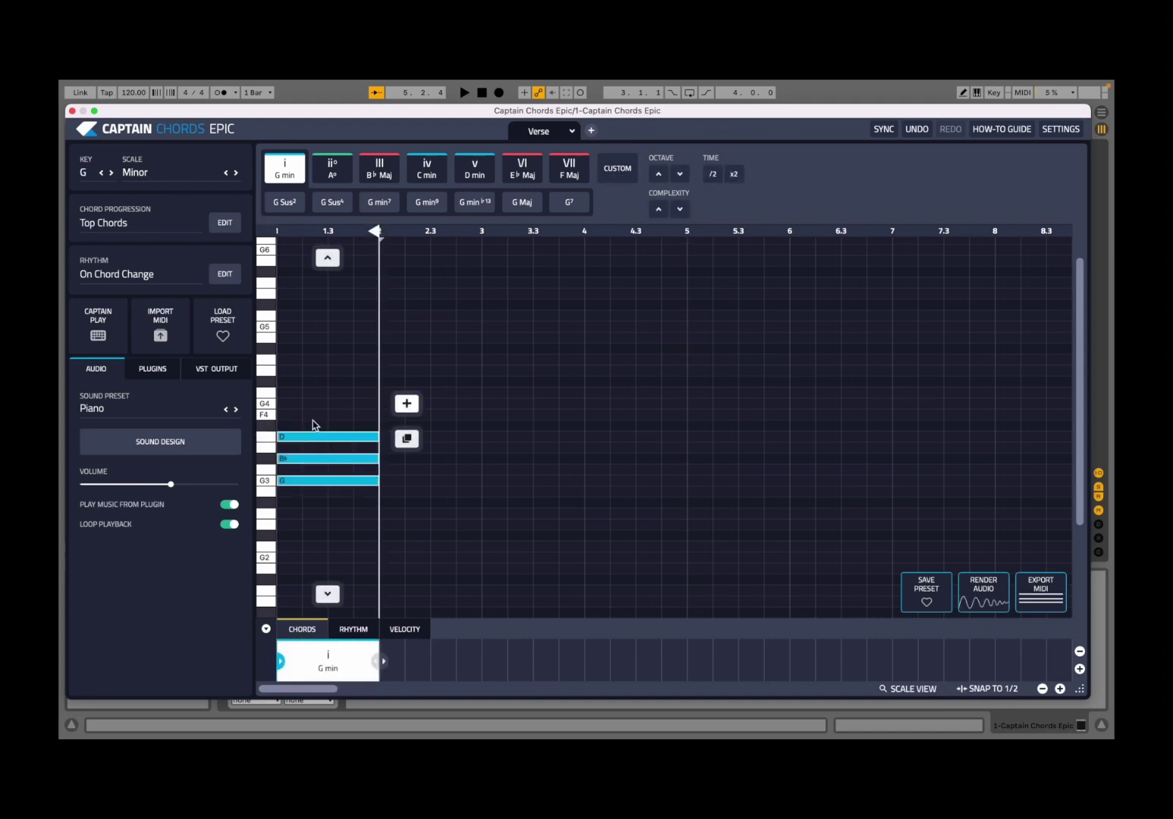
{"action": "left_click", "coordinate": [617, 173]}
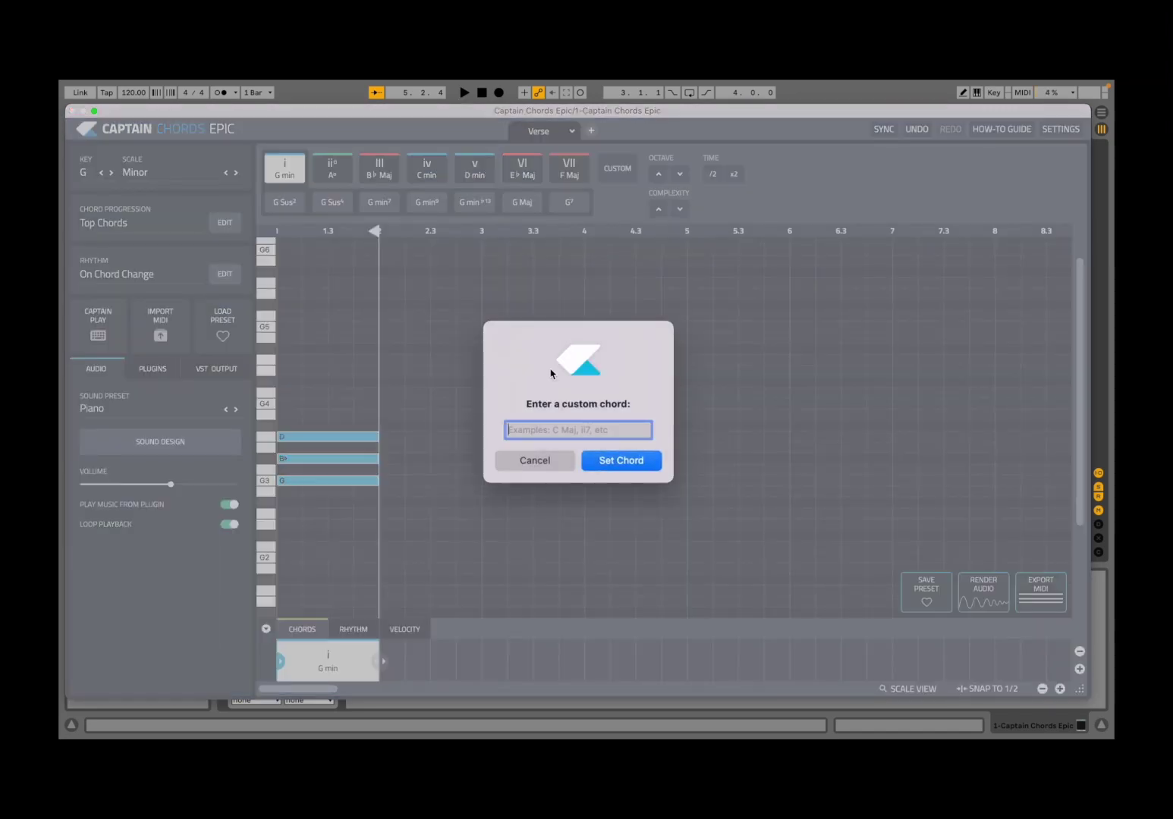
{"action": "type", "text": "c min"}
{"action": "left_click", "coordinate": [621, 460]}
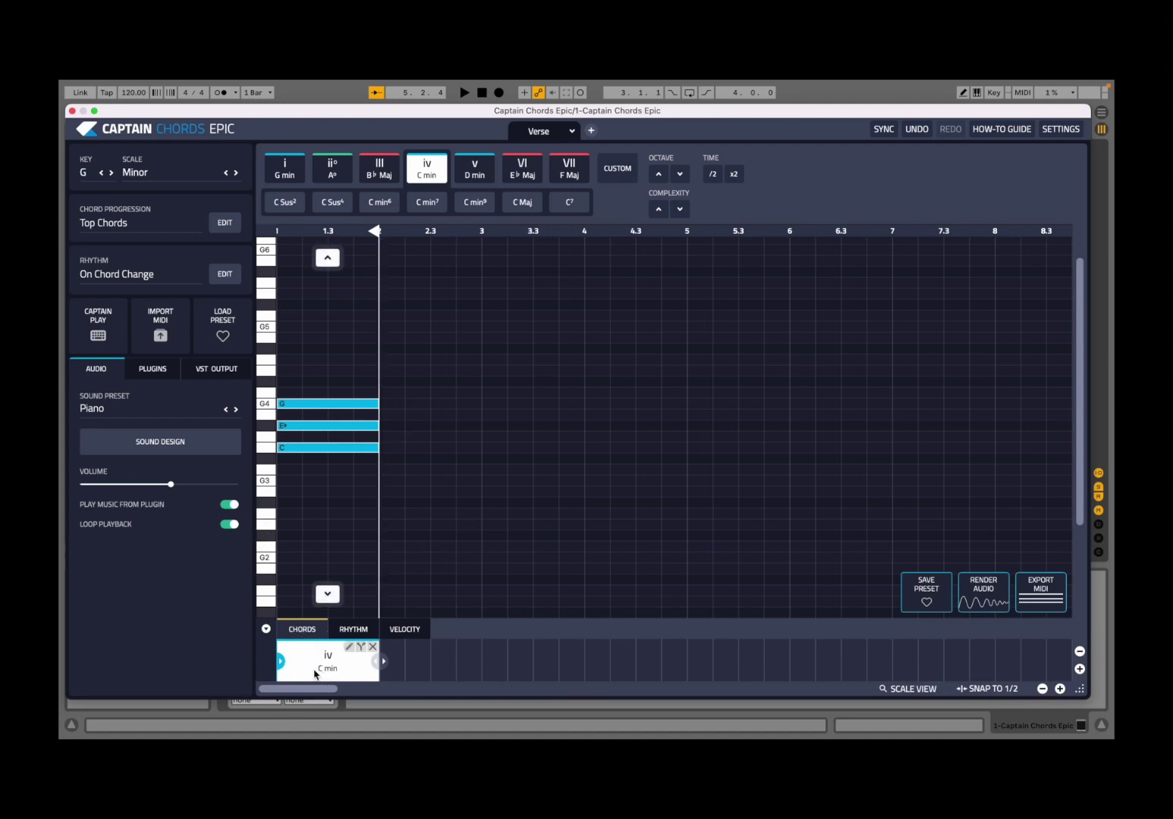
{"action": "left_click", "coordinate": [372, 647]}
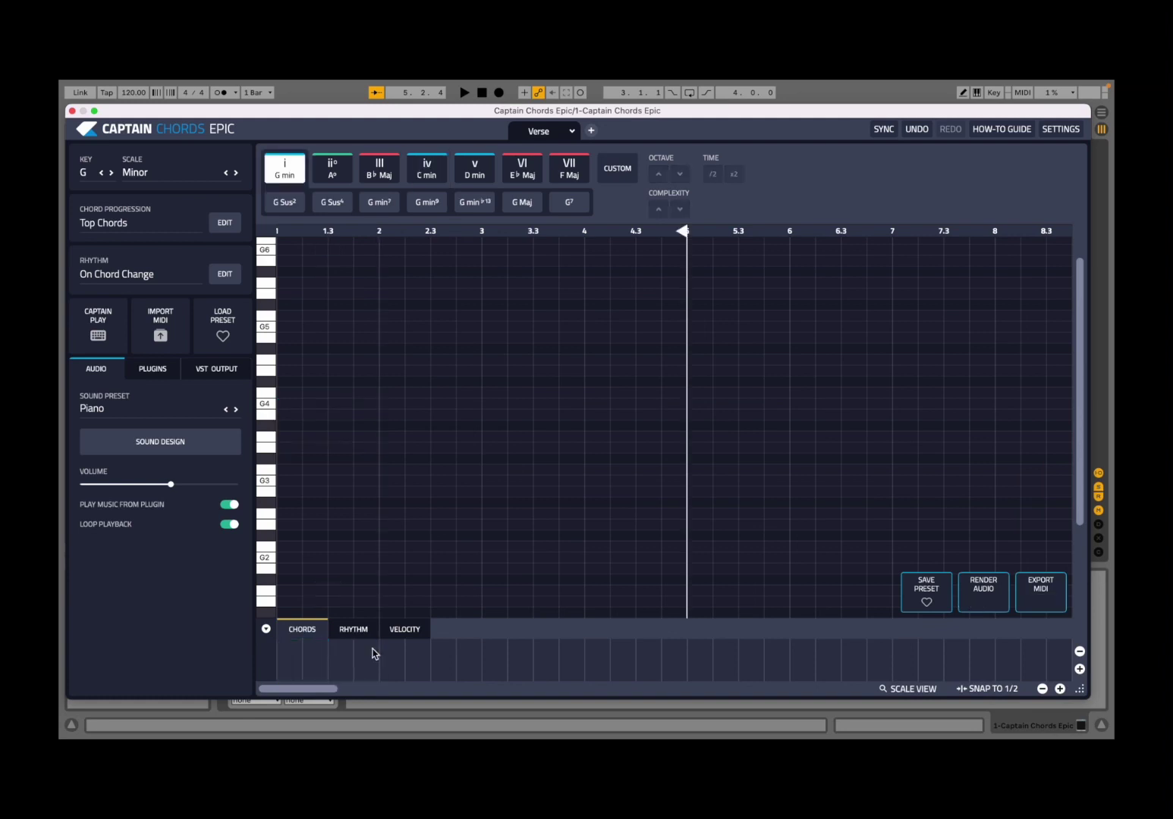
Build a four-bar progression with one chord per bar: G min, B♭ Maj, C min and F Maj.
{"action": "left_click", "coordinate": [288, 172]}
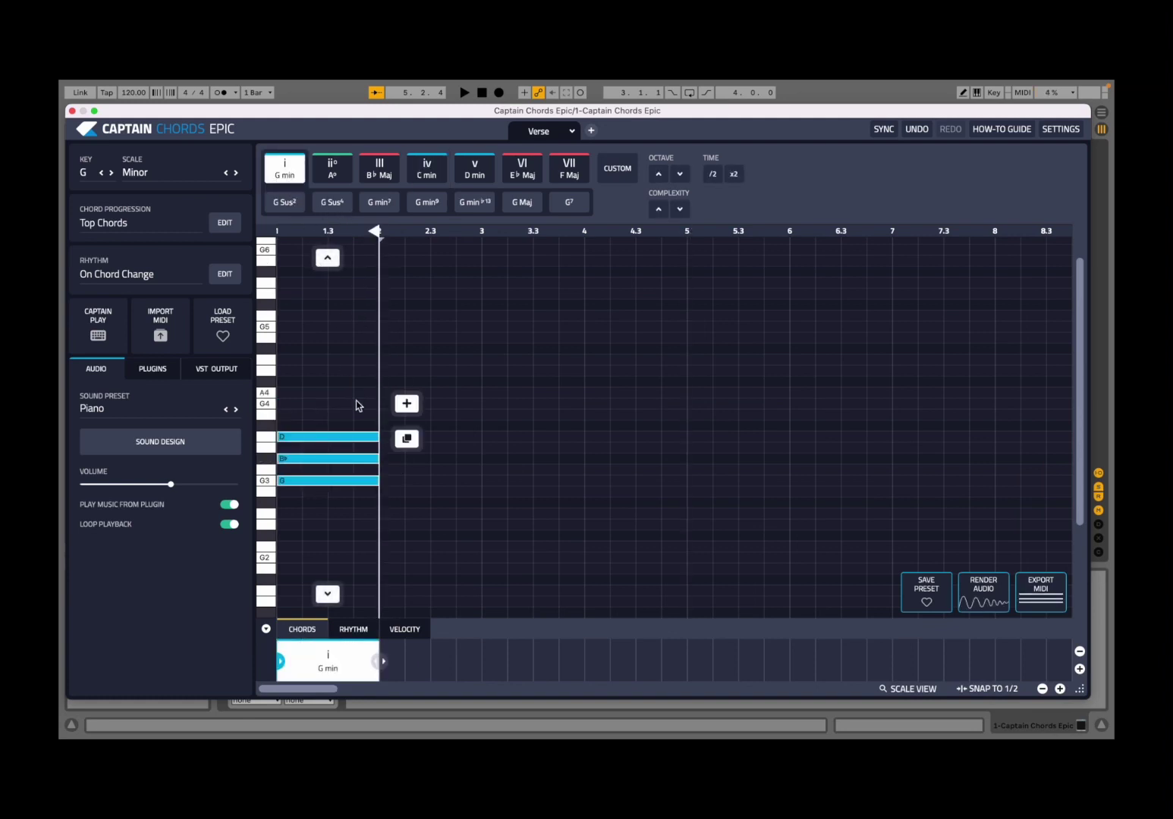
{"action": "left_click", "coordinate": [410, 405]}
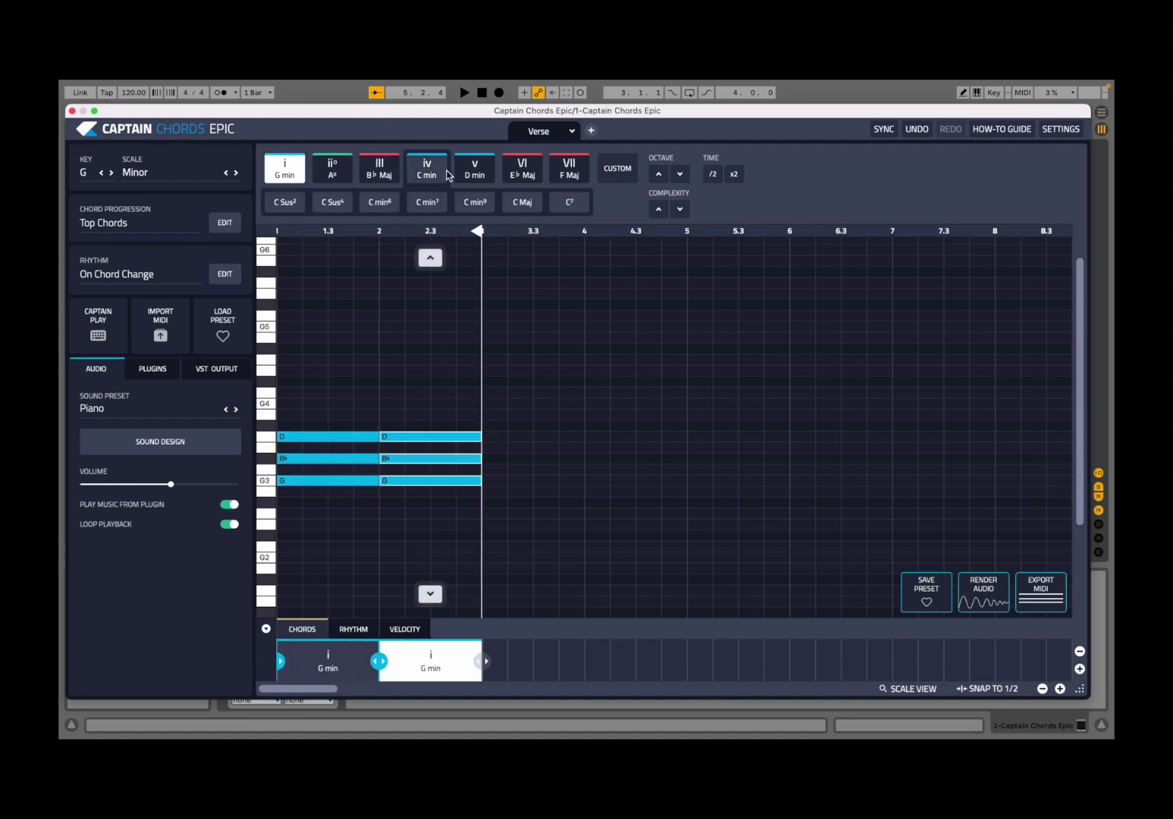
{"action": "left_click", "coordinate": [380, 168]}
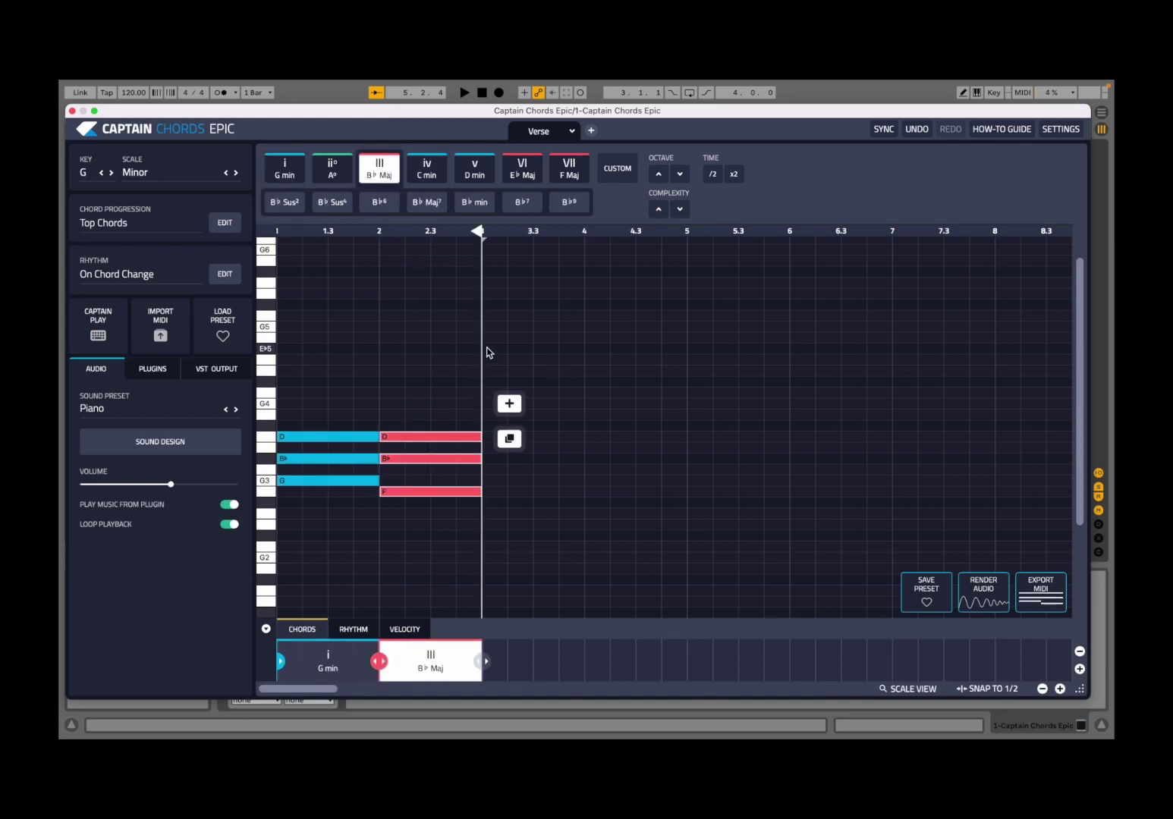
{"action": "left_click", "coordinate": [512, 403]}
{"action": "left_click", "coordinate": [427, 168]}
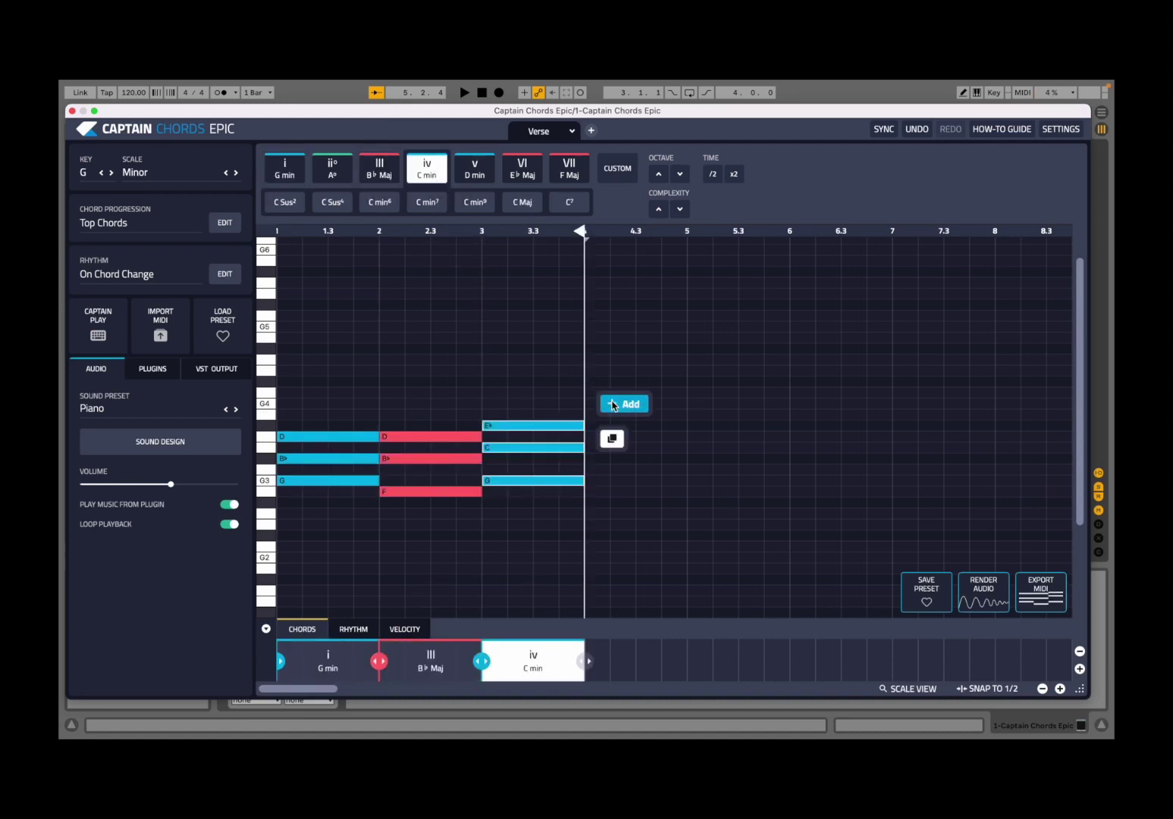
{"action": "left_click", "coordinate": [613, 405]}
{"action": "left_click", "coordinate": [569, 168]}
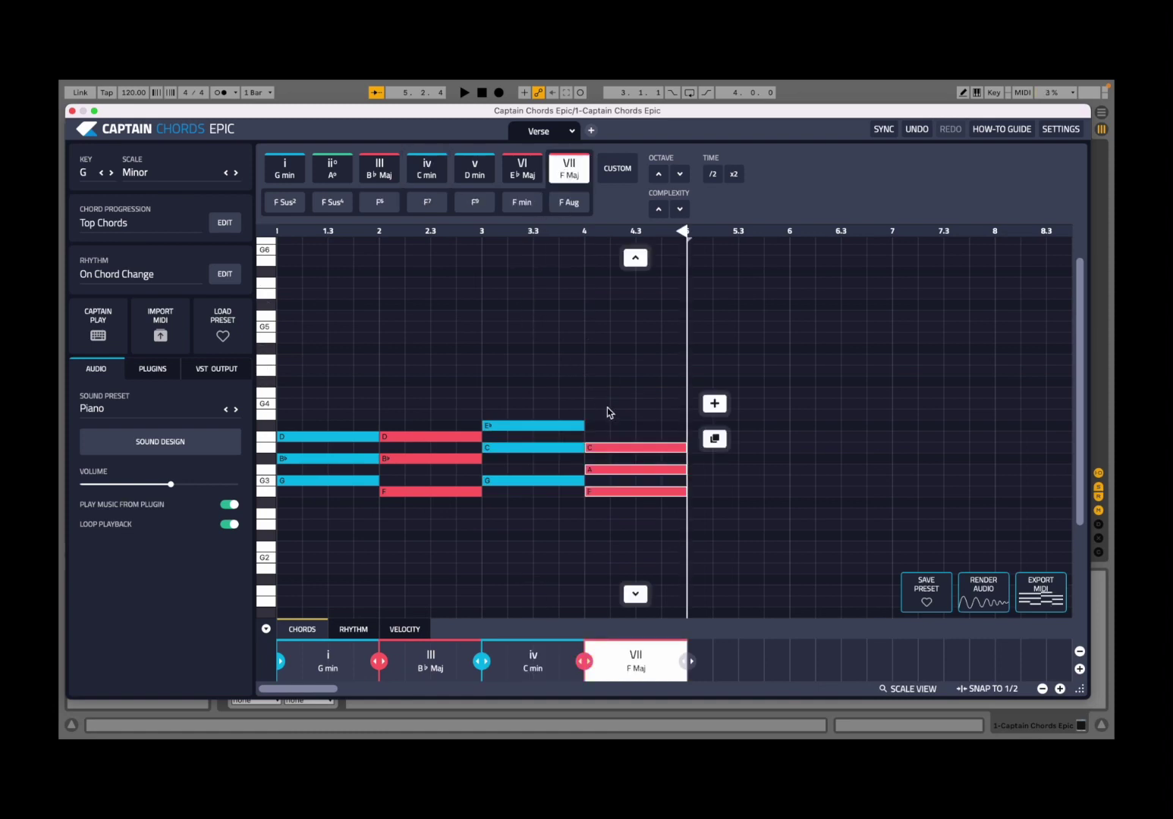
Delete all notes of the rebuilt progression to leave the grid empty.
{"action": "left_click_drag", "start_coordinate": [796, 555], "coordinate": [338, 331]}
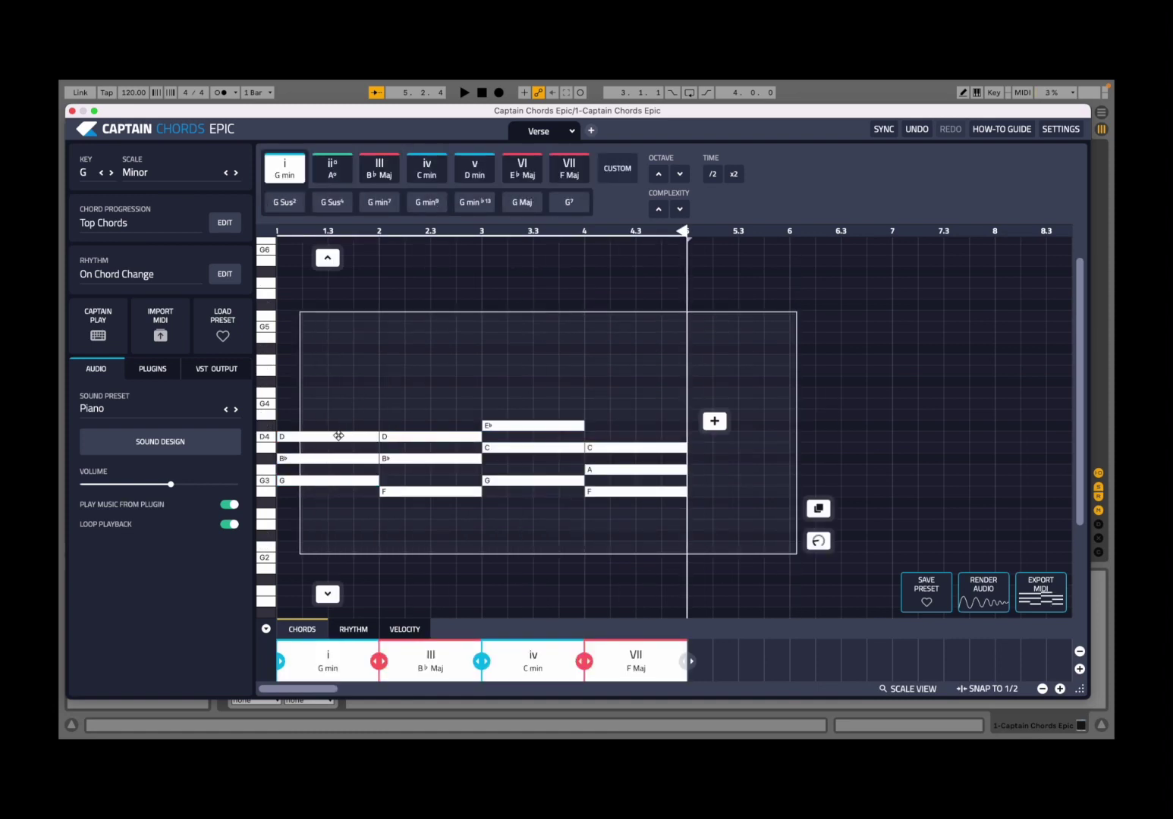
{"action": "right_click", "coordinate": [339, 443]}
{"action": "left_click", "coordinate": [368, 468]}
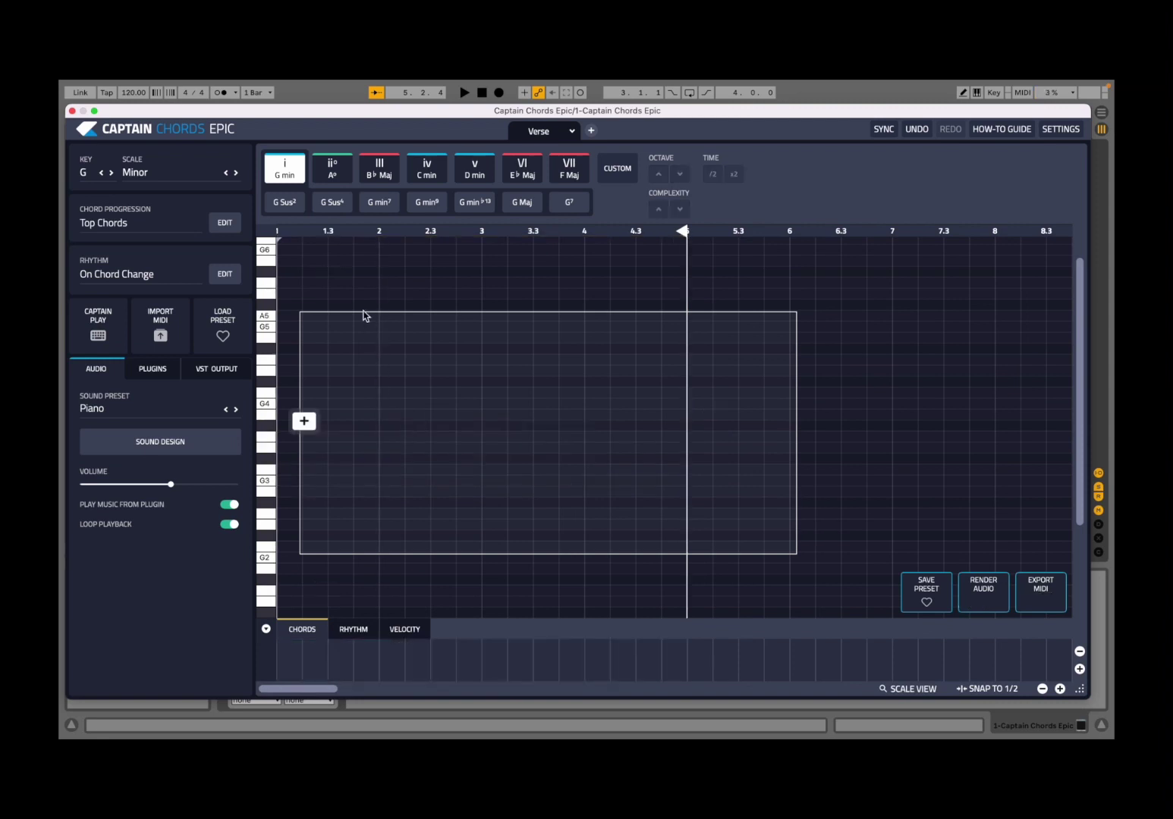
{"action": "left_click", "coordinate": [321, 301]}
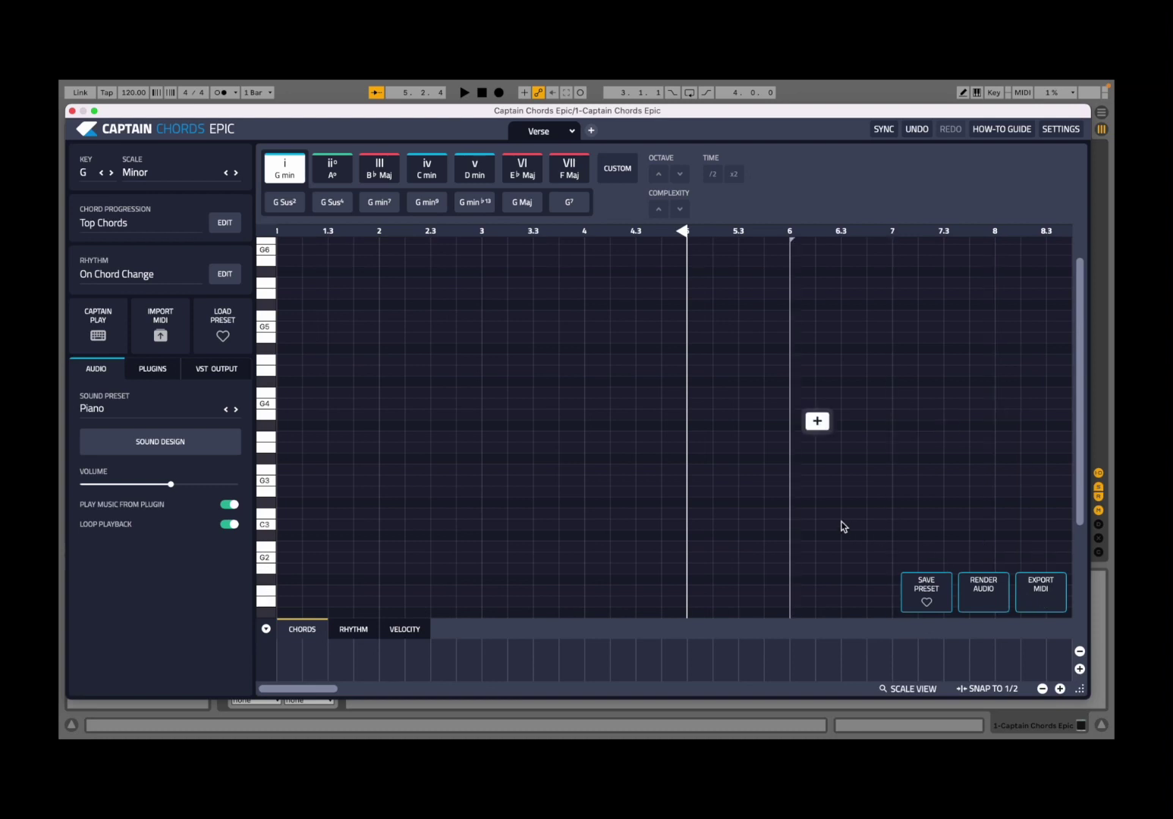
Load the Rock Classic chord progression from the Rock bank.
{"action": "left_click", "coordinate": [147, 223]}
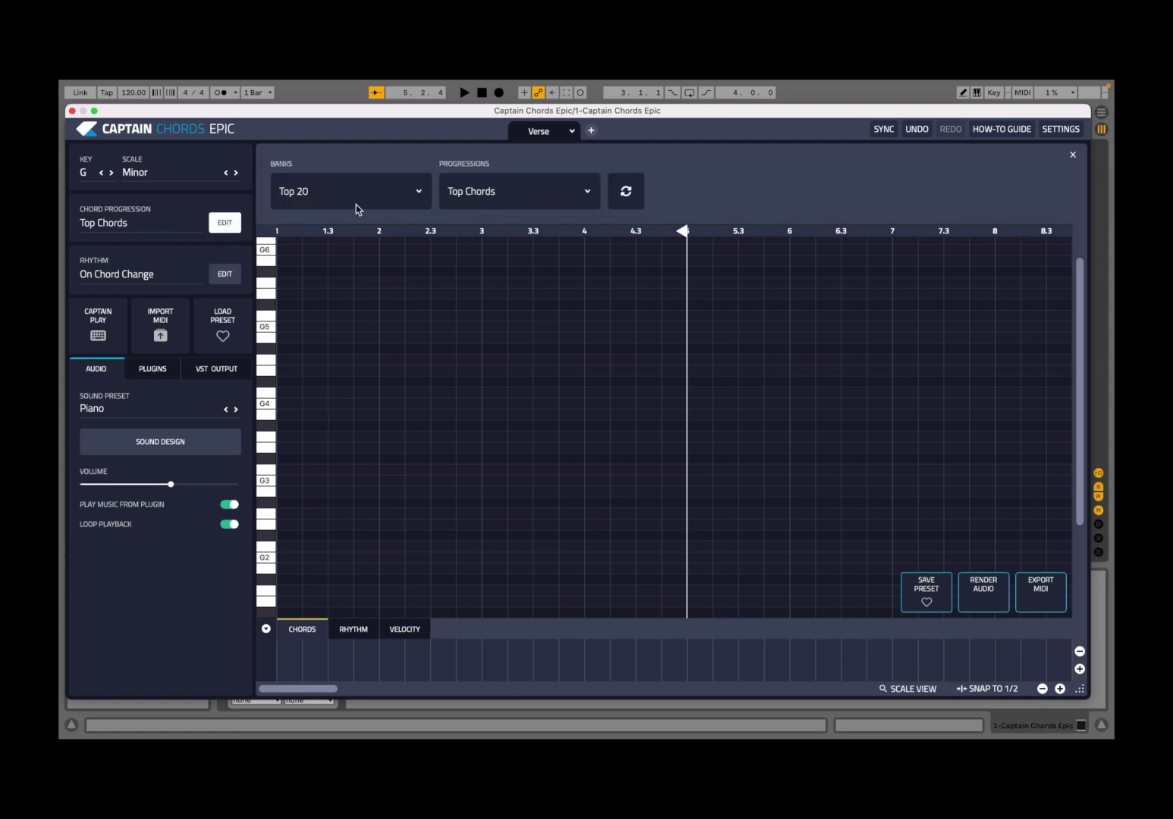
{"action": "left_click", "coordinate": [336, 201]}
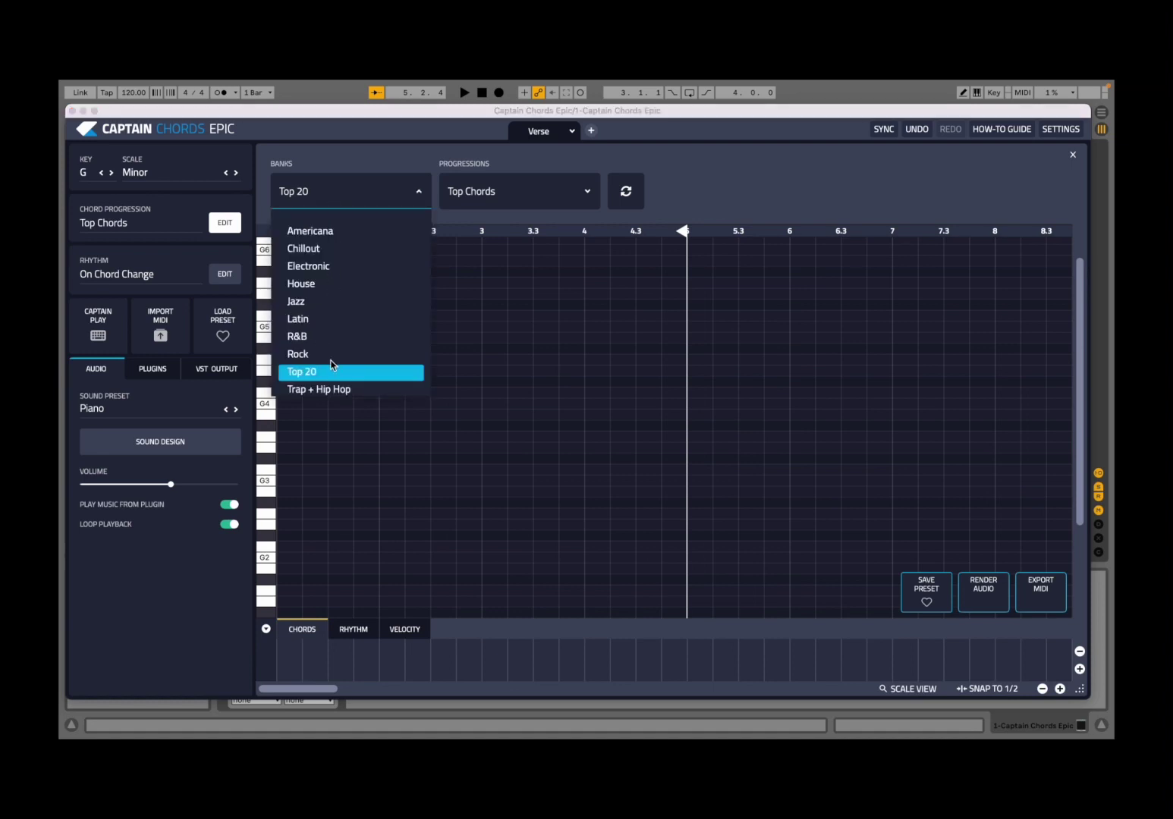
{"action": "left_click", "coordinate": [325, 354]}
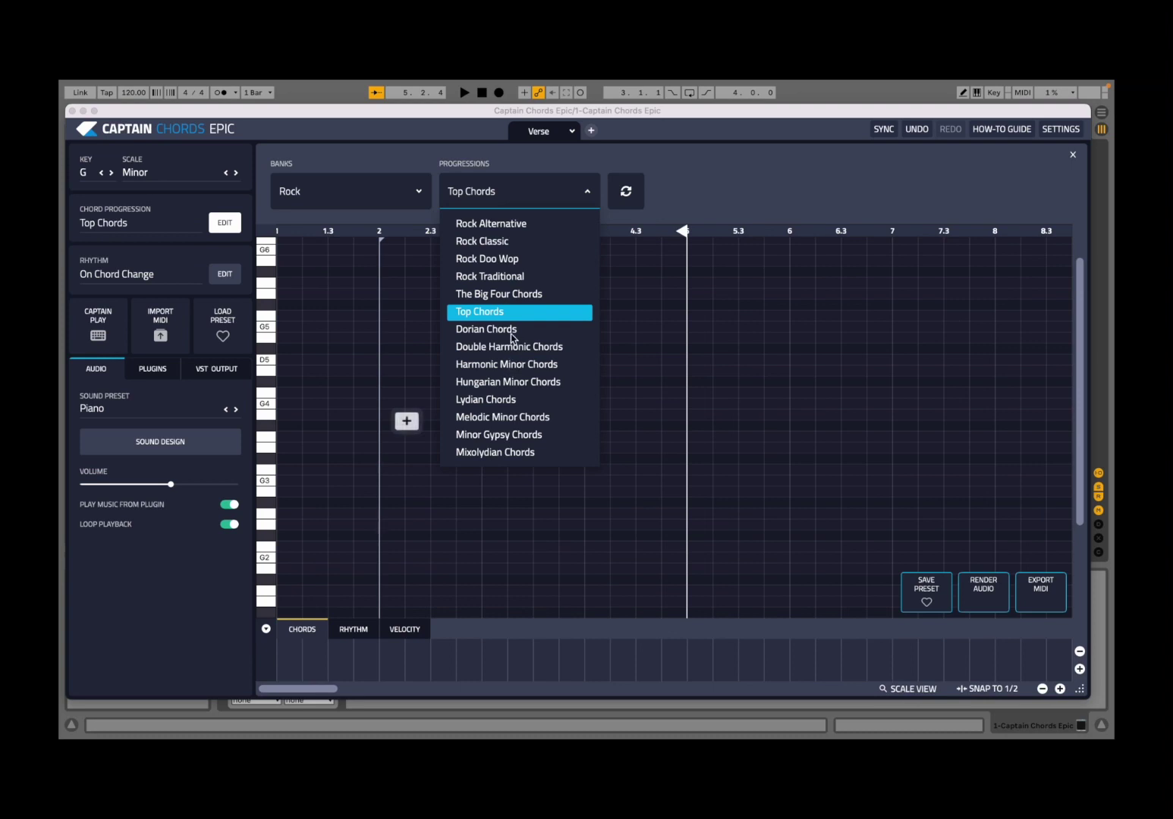
{"action": "left_click", "coordinate": [506, 242]}
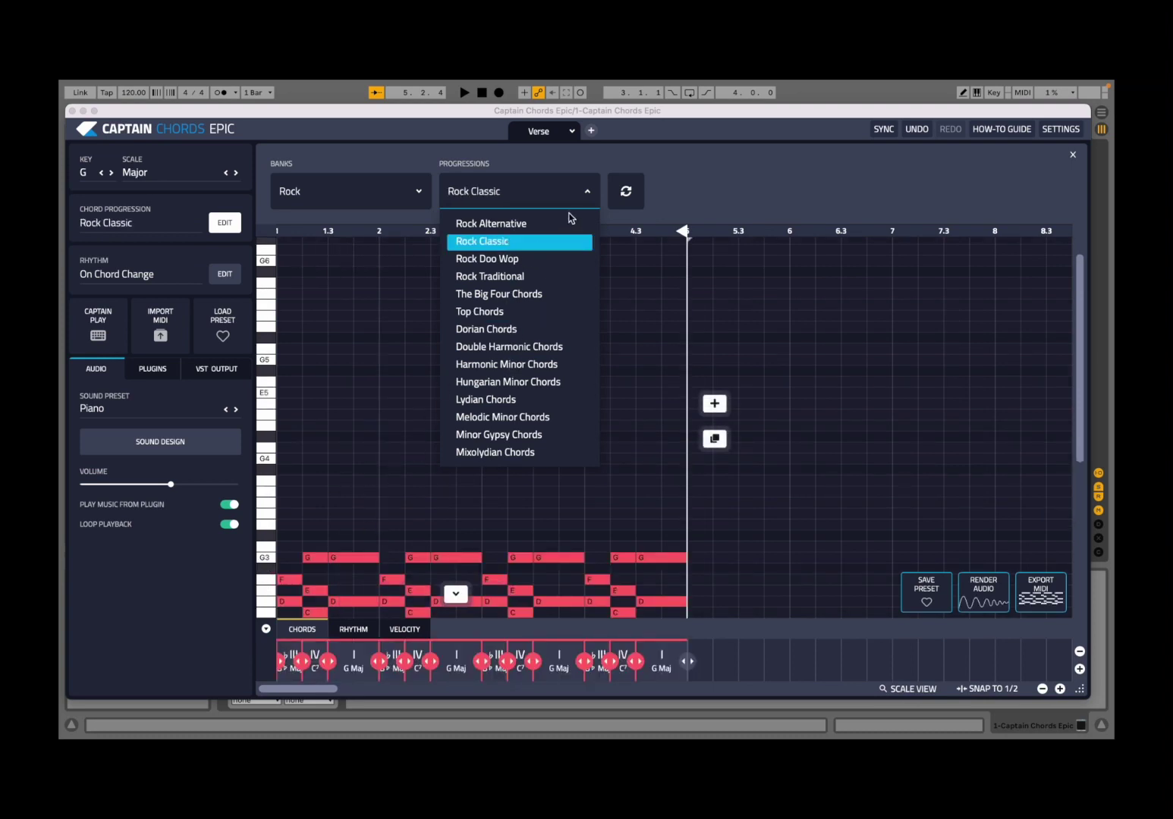
{"action": "left_click", "coordinate": [587, 192]}
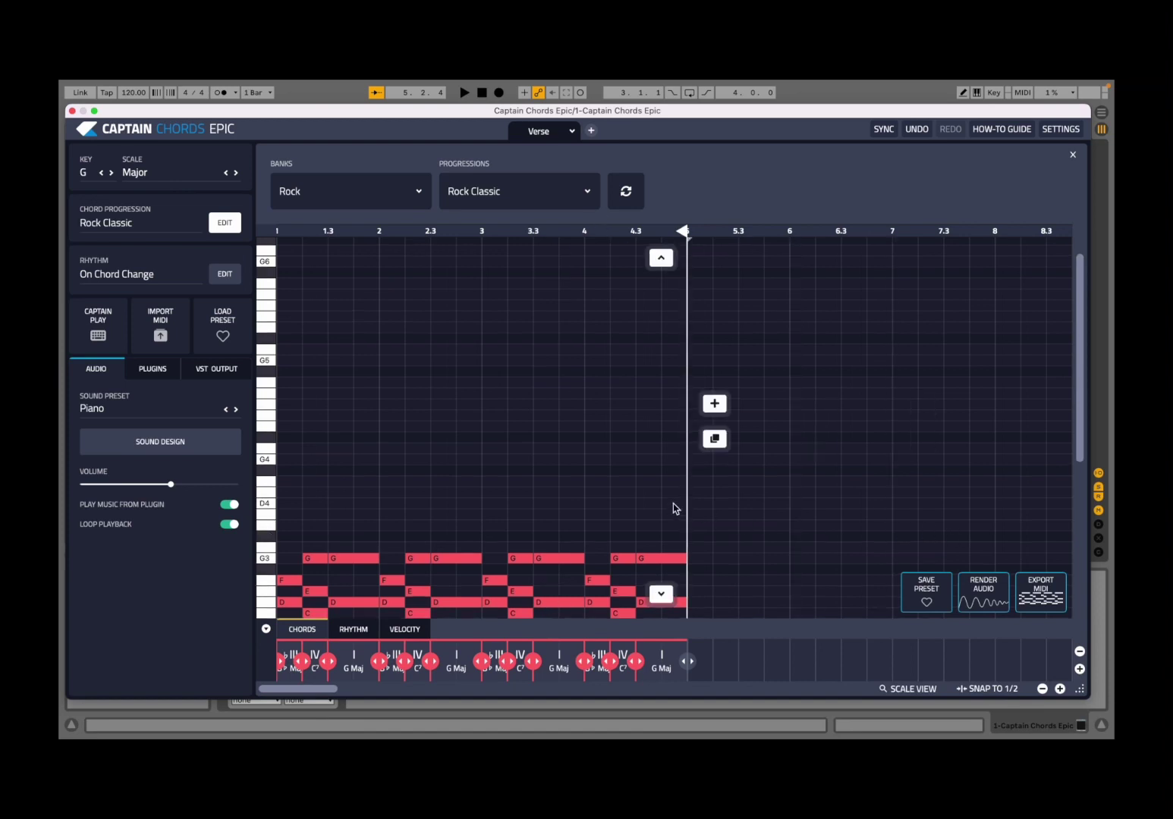
Play back the Rock Classic progression and stop it near the end of bar 4.
{"action": "scroll", "coordinate": [667, 499], "scroll_direction": "down", "scroll_amount": 6}
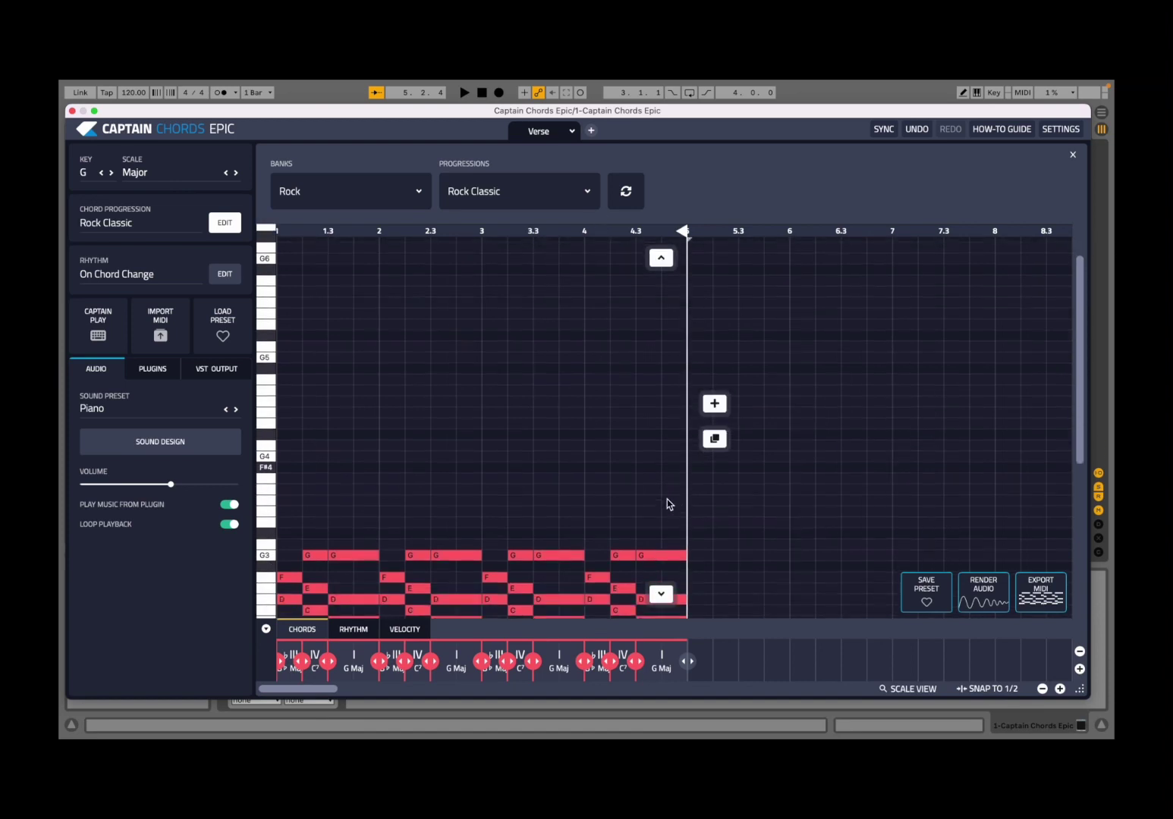
{"action": "left_click", "coordinate": [463, 92]}
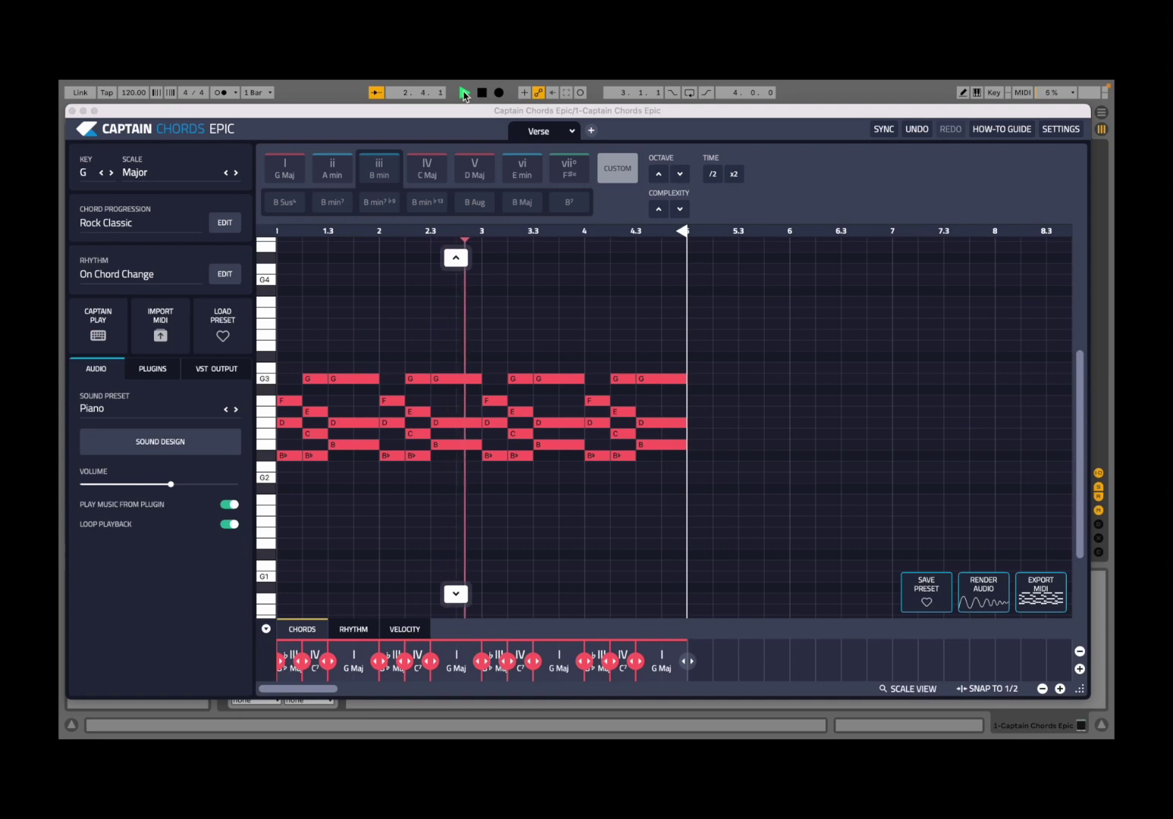
{"action": "mouse_move", "coordinate": [465, 85]}
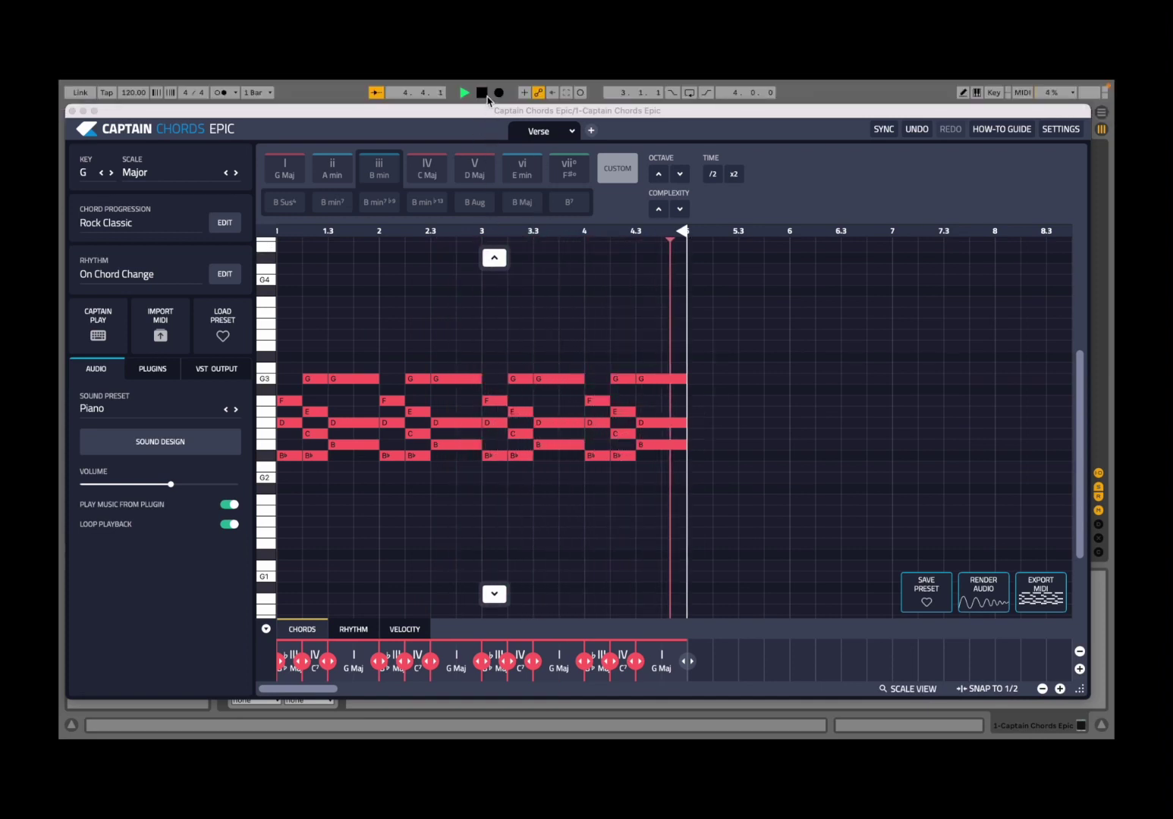
{"action": "left_click", "coordinate": [482, 93]}
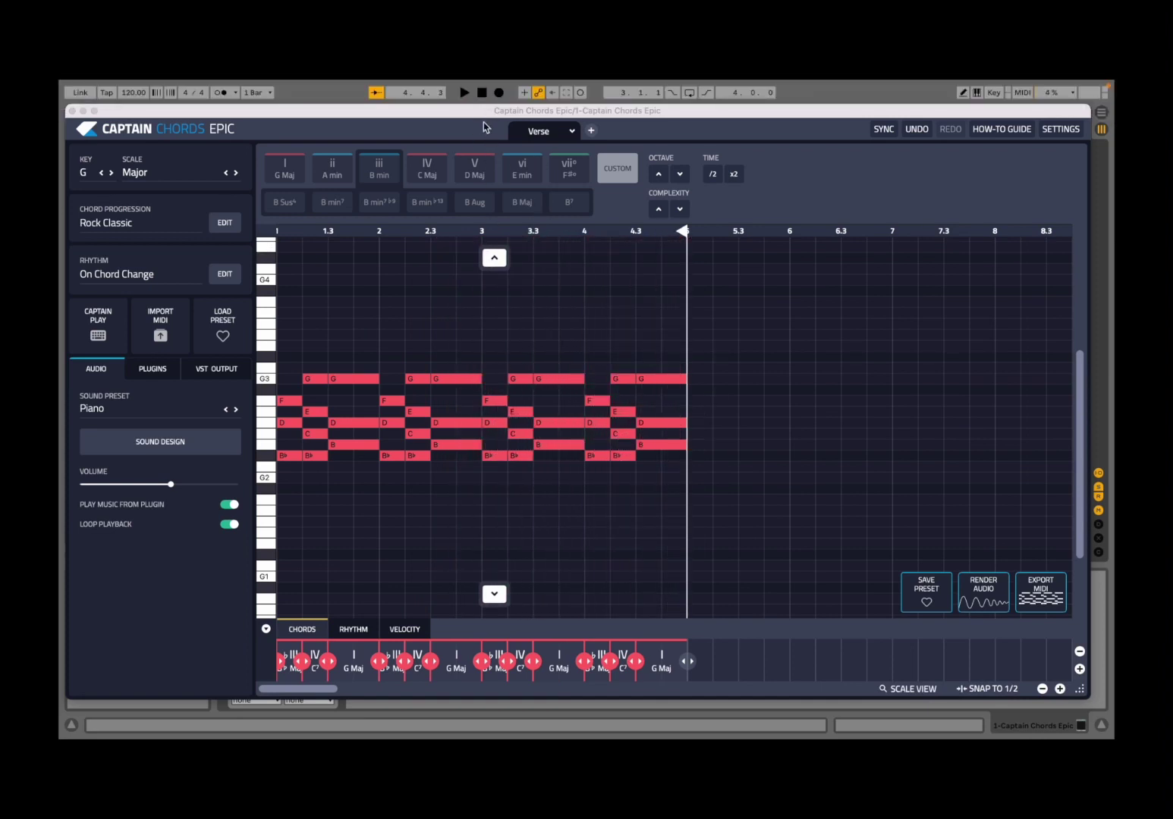
Load the Rock Doo Wop progression and regenerate it until it runs E min, D Maj, G Maj, C Maj twice in half-bar chords.
{"action": "left_click", "coordinate": [152, 225]}
{"action": "left_click", "coordinate": [560, 204]}
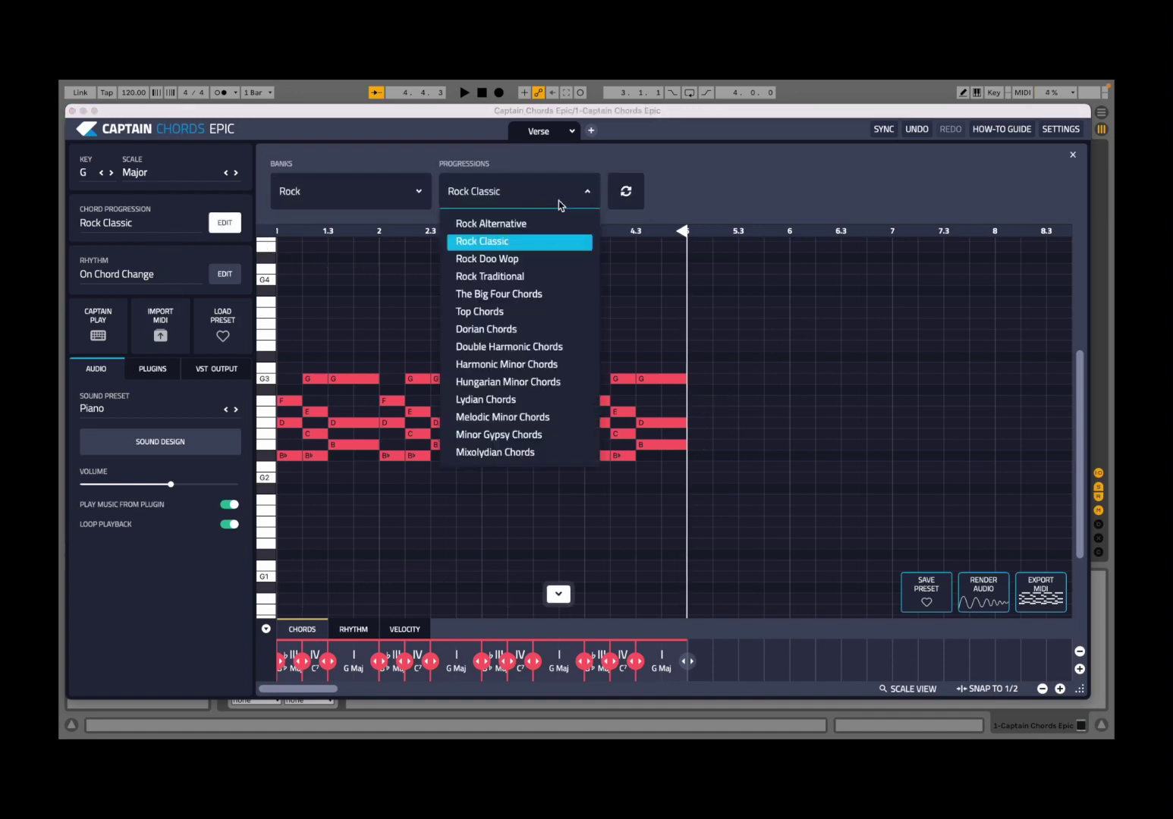
{"action": "left_click", "coordinate": [522, 262]}
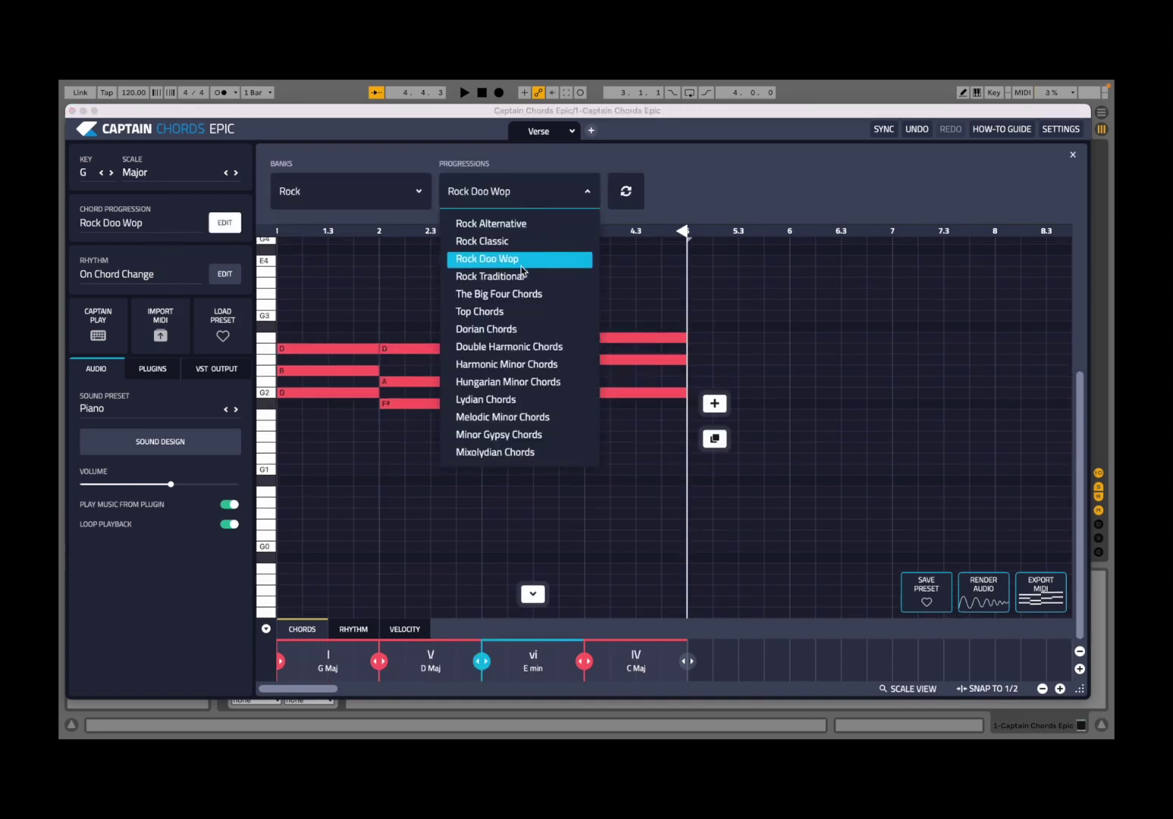
{"action": "left_click", "coordinate": [701, 199]}
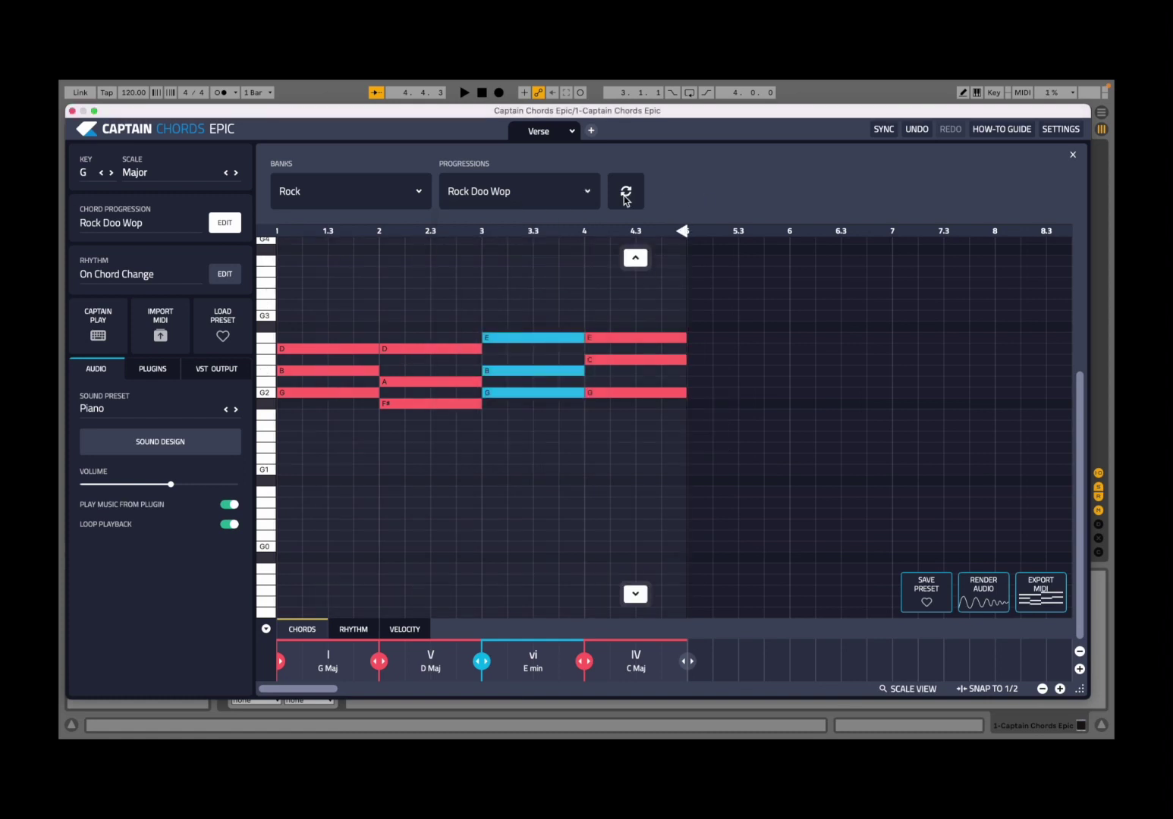
{"action": "left_click", "coordinate": [626, 194]}
{"action": "left_click", "coordinate": [628, 204]}
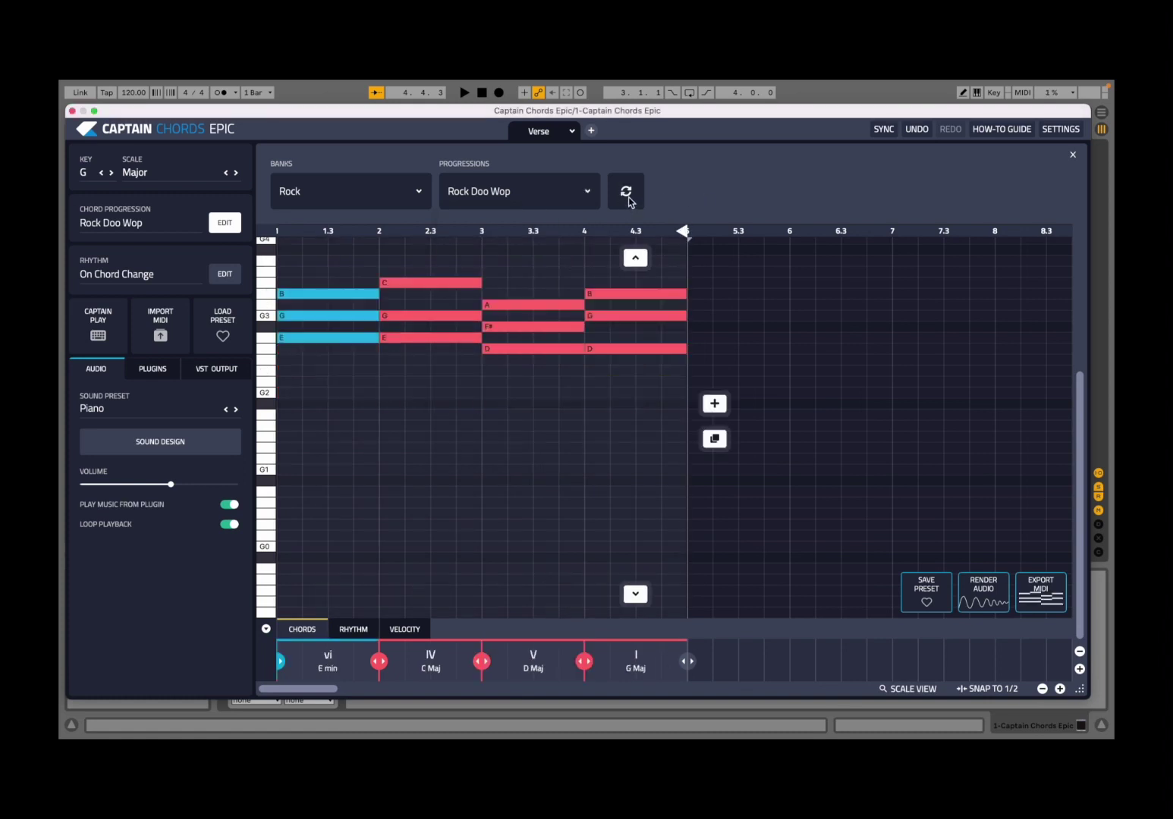
{"action": "left_click", "coordinate": [626, 194]}
{"action": "left_click", "coordinate": [627, 195]}
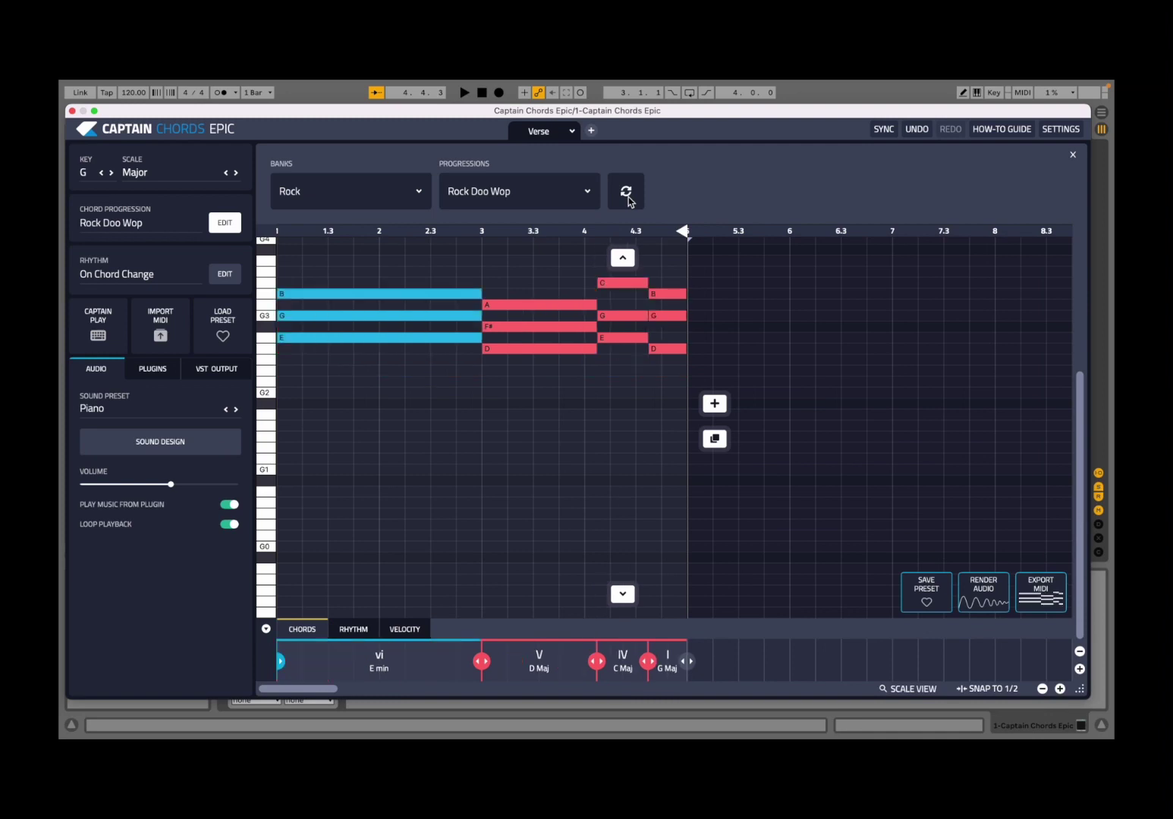
{"action": "left_click", "coordinate": [627, 194]}
{"action": "left_click", "coordinate": [627, 194]}
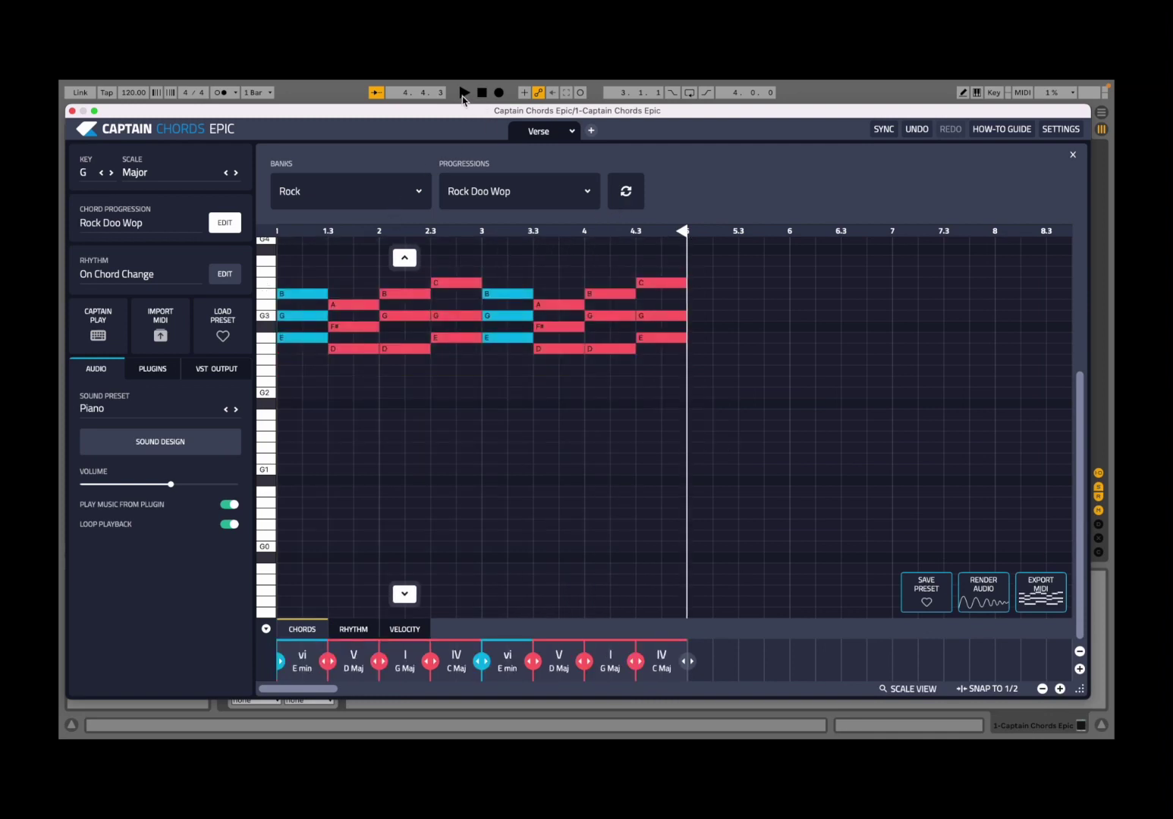
Play back the generated Rock Doo Wop progression and stop it.
{"action": "left_click", "coordinate": [464, 92]}
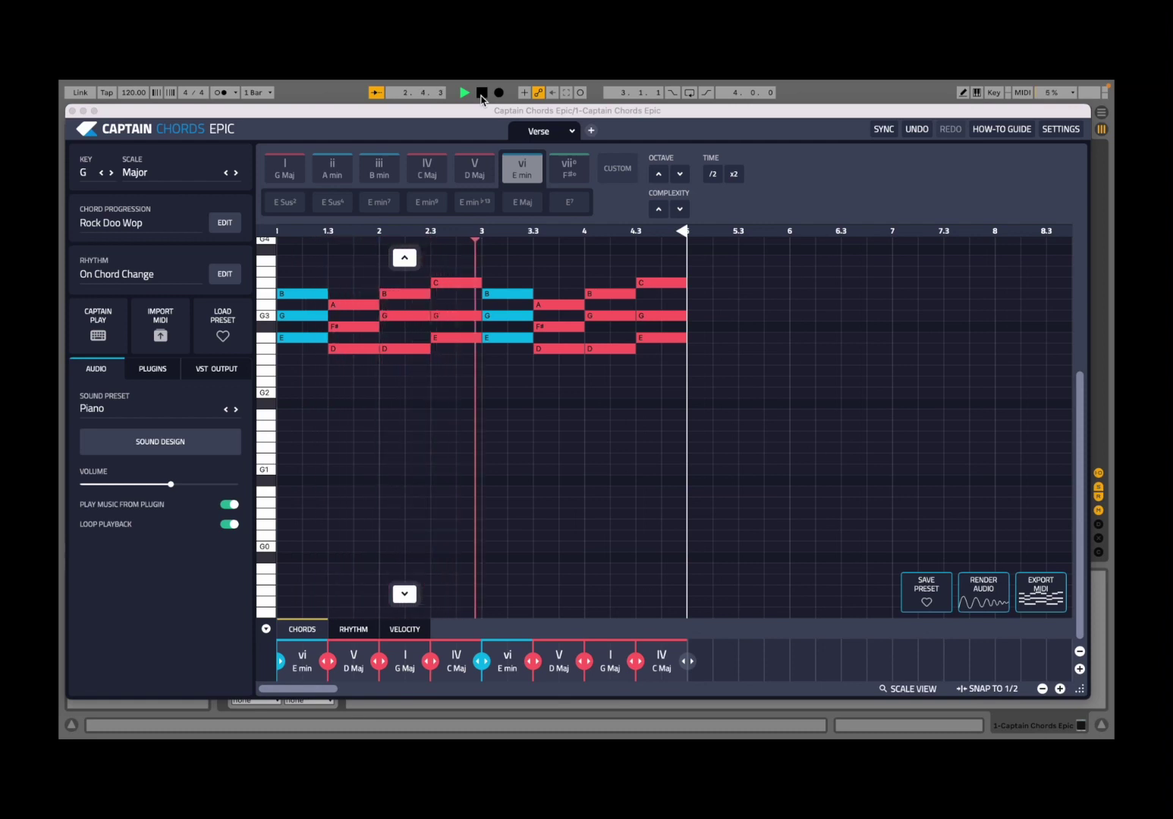
{"action": "left_click", "coordinate": [482, 94]}
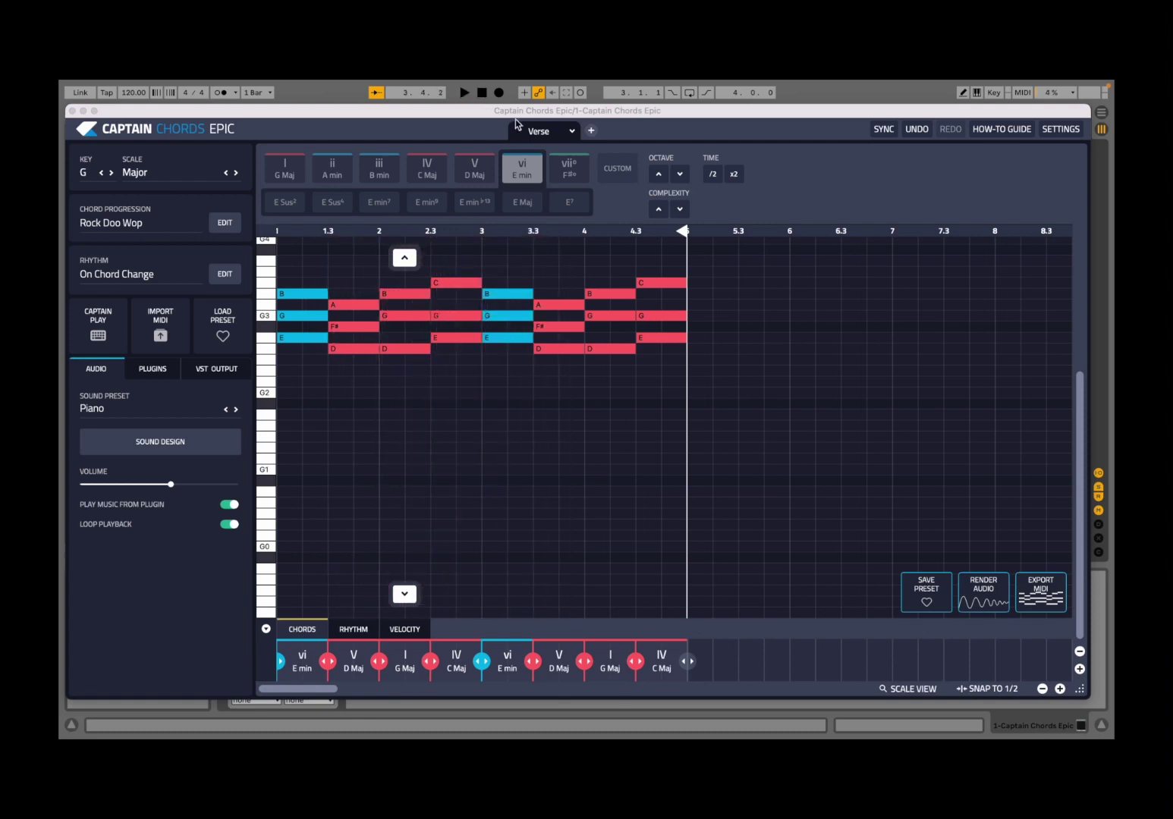
Regenerate the Rock Doo Wop progression until it has one chord per bar: G Maj, C Maj, D Maj and E min.
{"action": "left_click", "coordinate": [136, 223]}
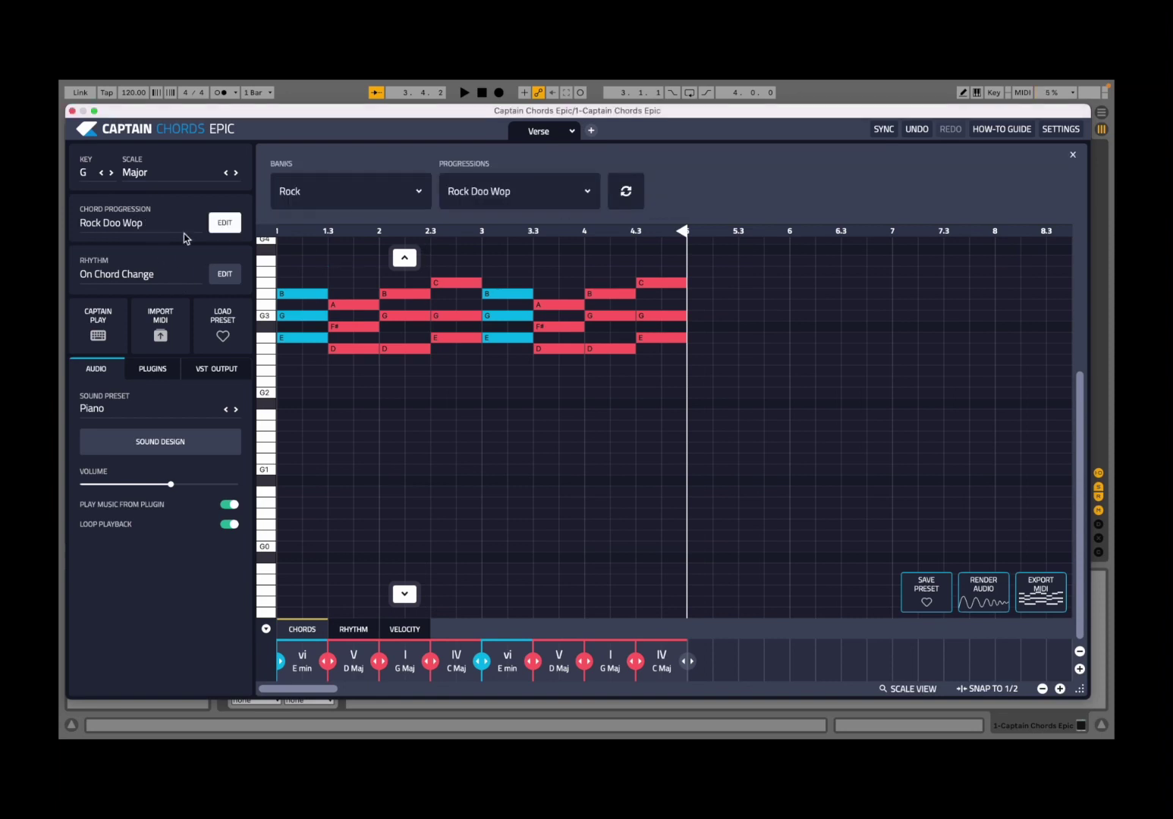
{"action": "left_click", "coordinate": [626, 193]}
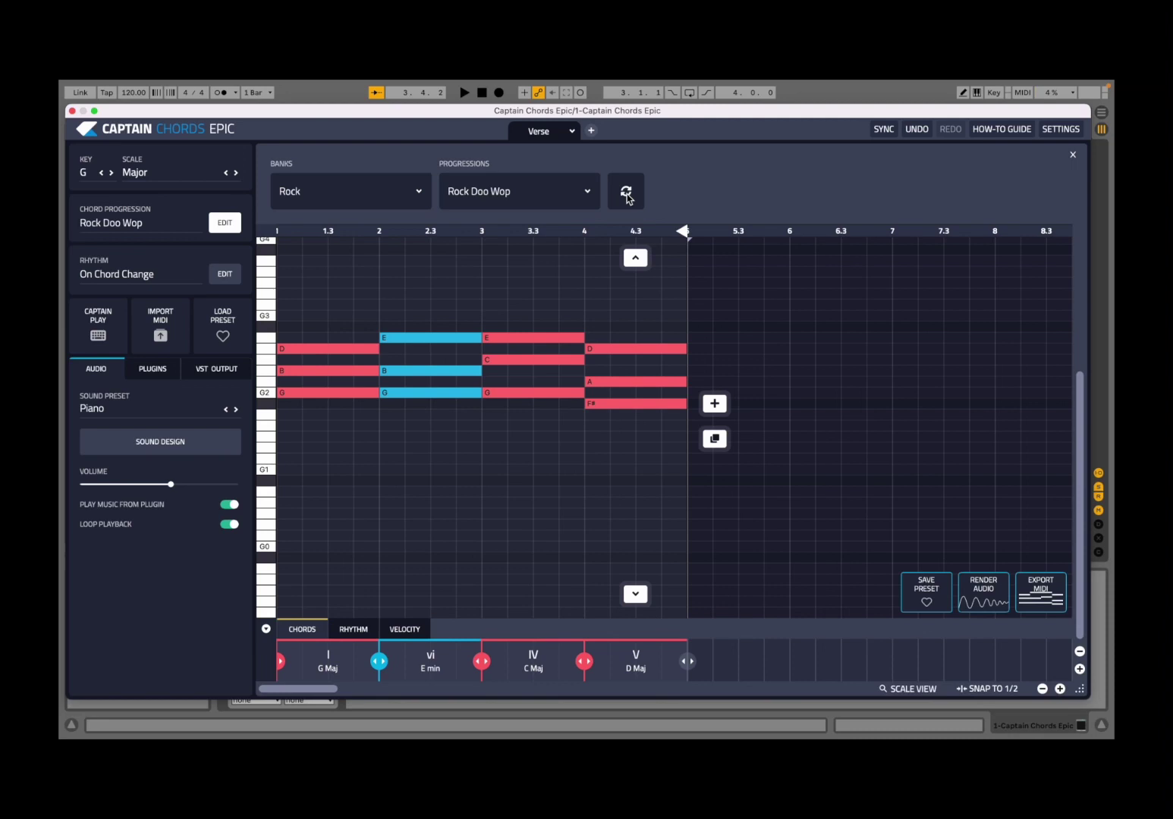
{"action": "left_click", "coordinate": [626, 194]}
{"action": "left_click", "coordinate": [626, 194]}
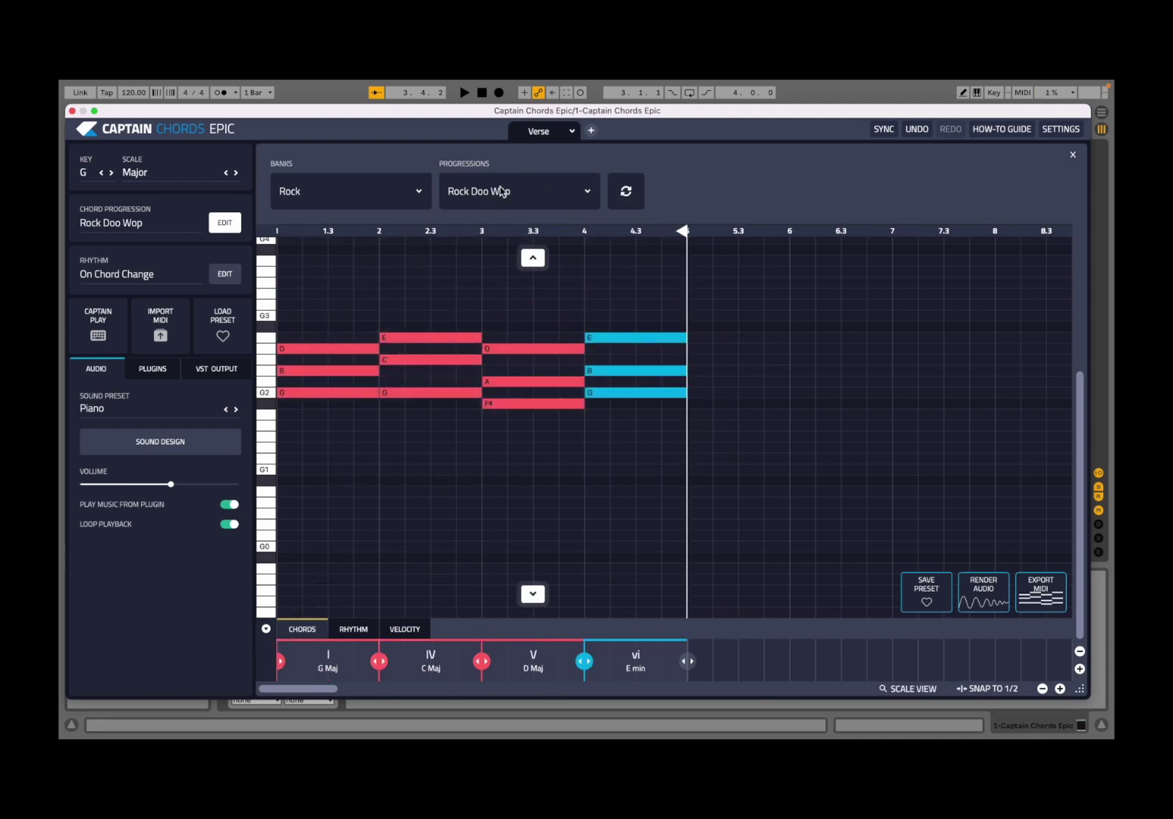
Load the Rock Traditional progression and regenerate it until it runs D Maj, D Maj, G Maj, D Maj twice in half-bar chords.
{"action": "left_click", "coordinate": [499, 195]}
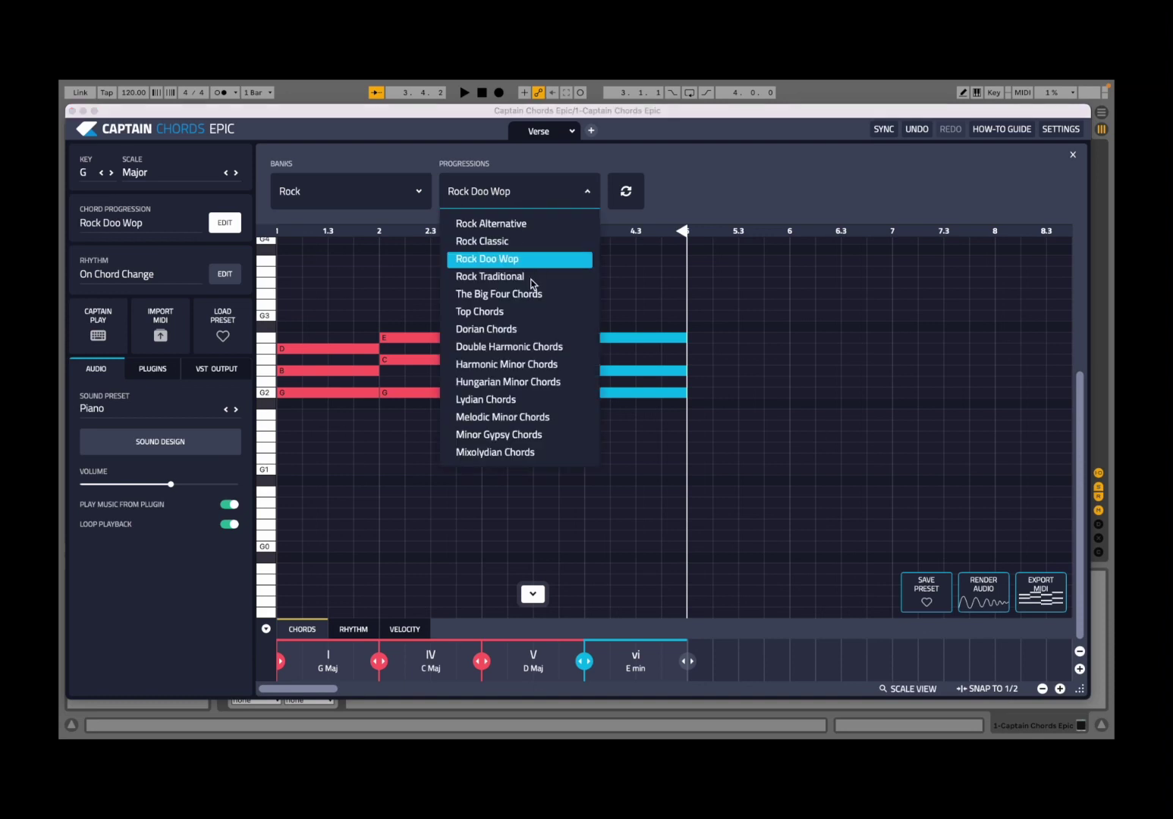
{"action": "left_click", "coordinate": [501, 276]}
{"action": "left_click", "coordinate": [634, 195]}
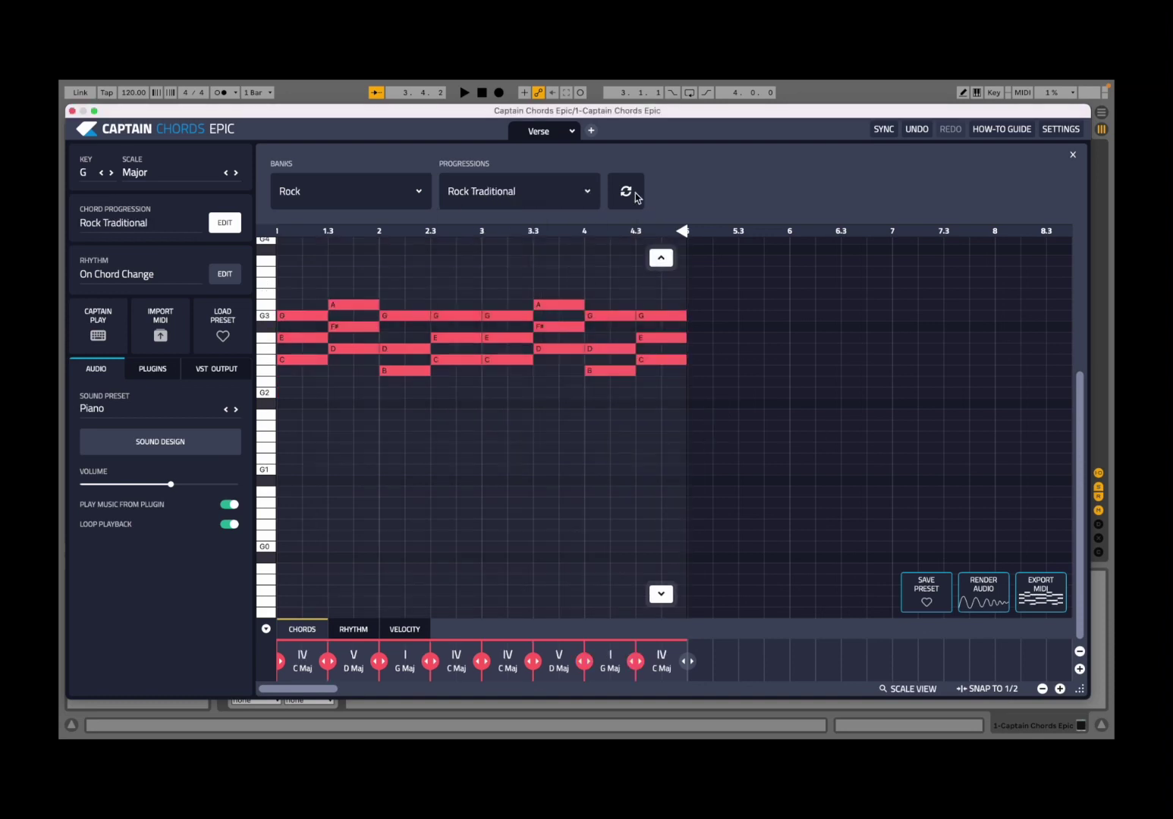
{"action": "left_click", "coordinate": [634, 195]}
{"action": "left_click", "coordinate": [634, 196]}
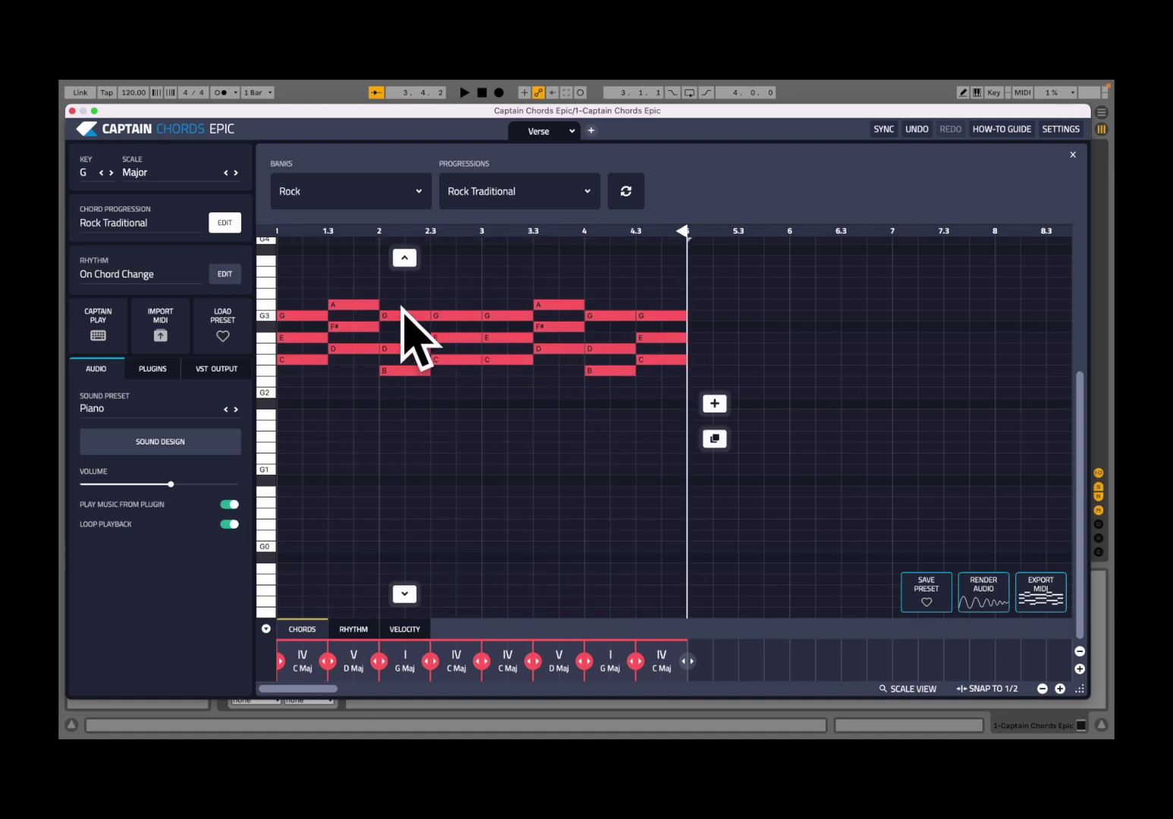
{"action": "left_click", "coordinate": [629, 196]}
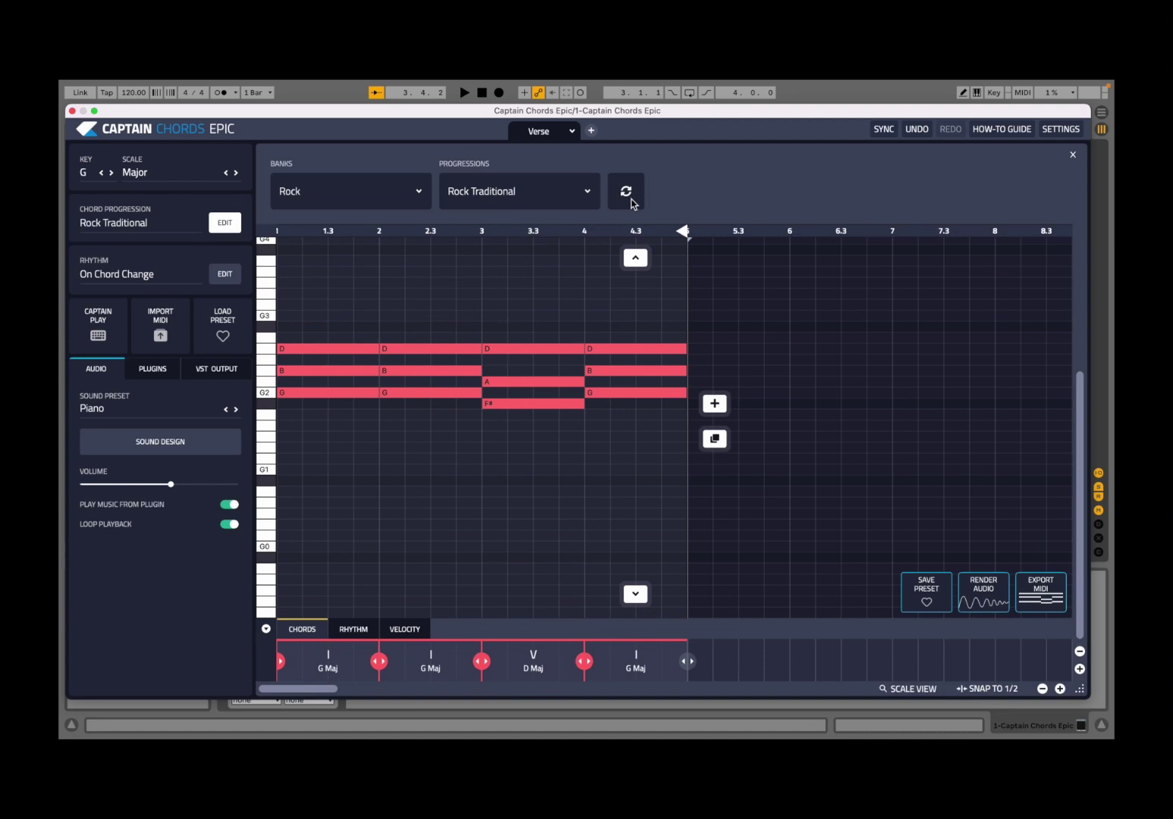
{"action": "left_click", "coordinate": [629, 196]}
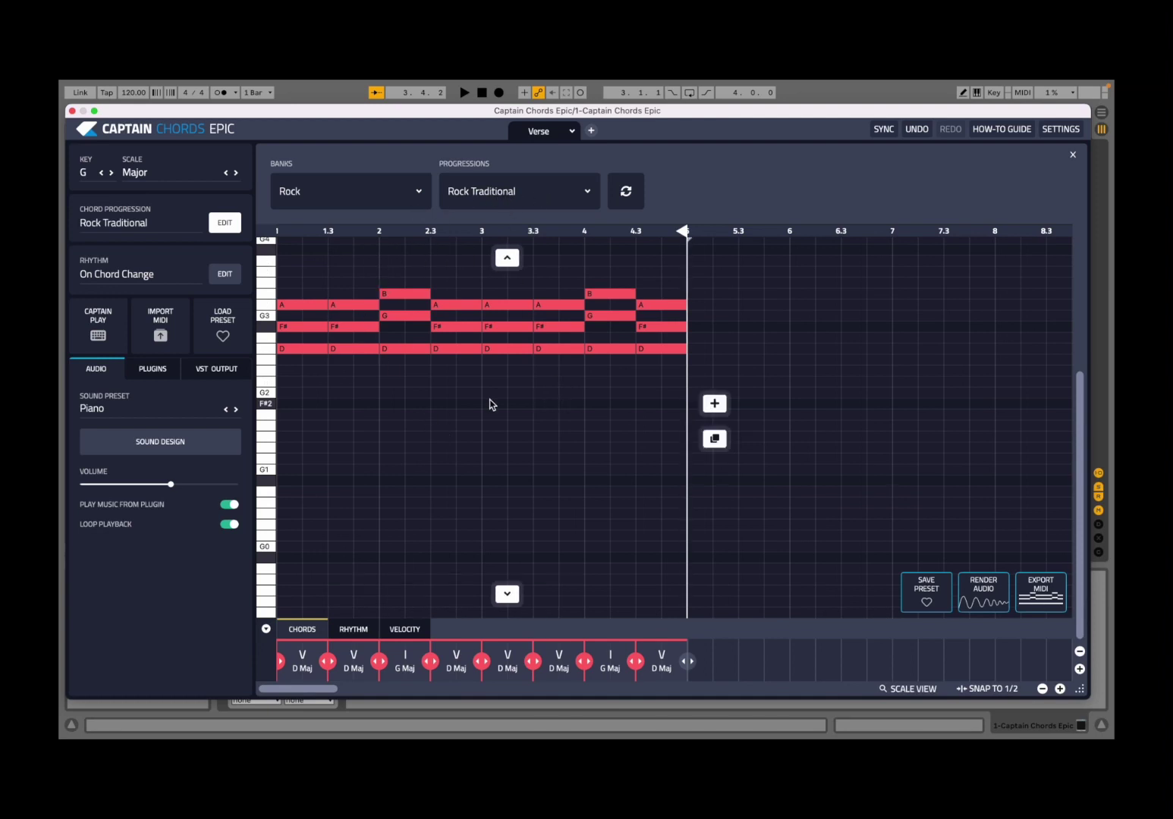
Change the progression's rhythm from the popular category to On Every Beat.
{"action": "left_click", "coordinate": [154, 273]}
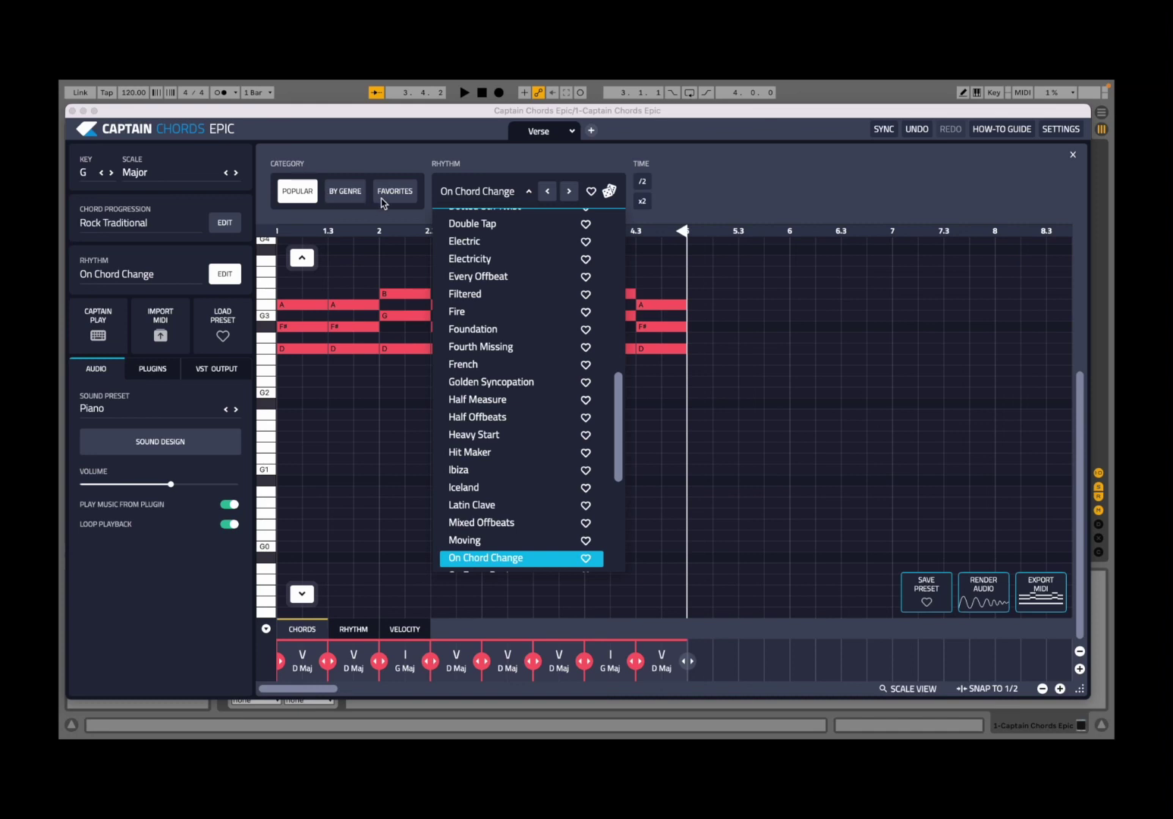
{"action": "left_click", "coordinate": [528, 192]}
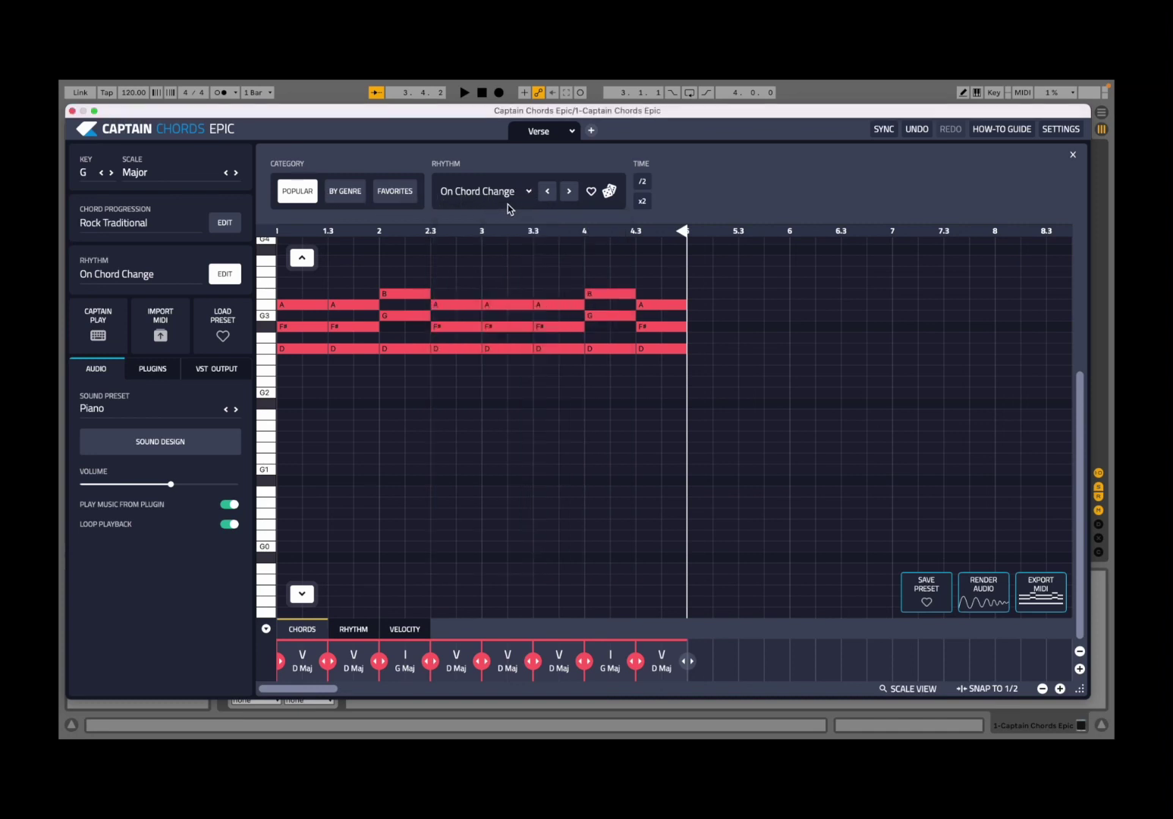
{"action": "left_click", "coordinate": [568, 192]}
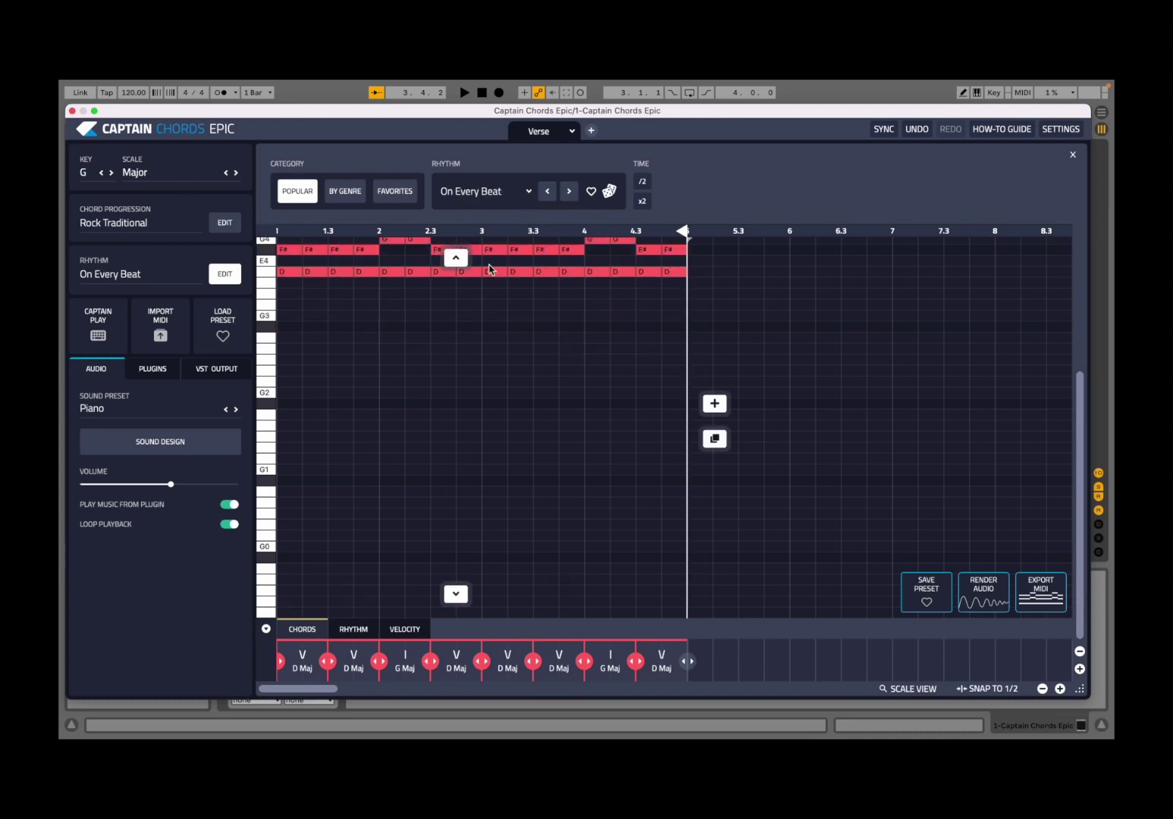
{"action": "scroll", "coordinate": [536, 348], "scroll_direction": "up", "scroll_amount": 5}
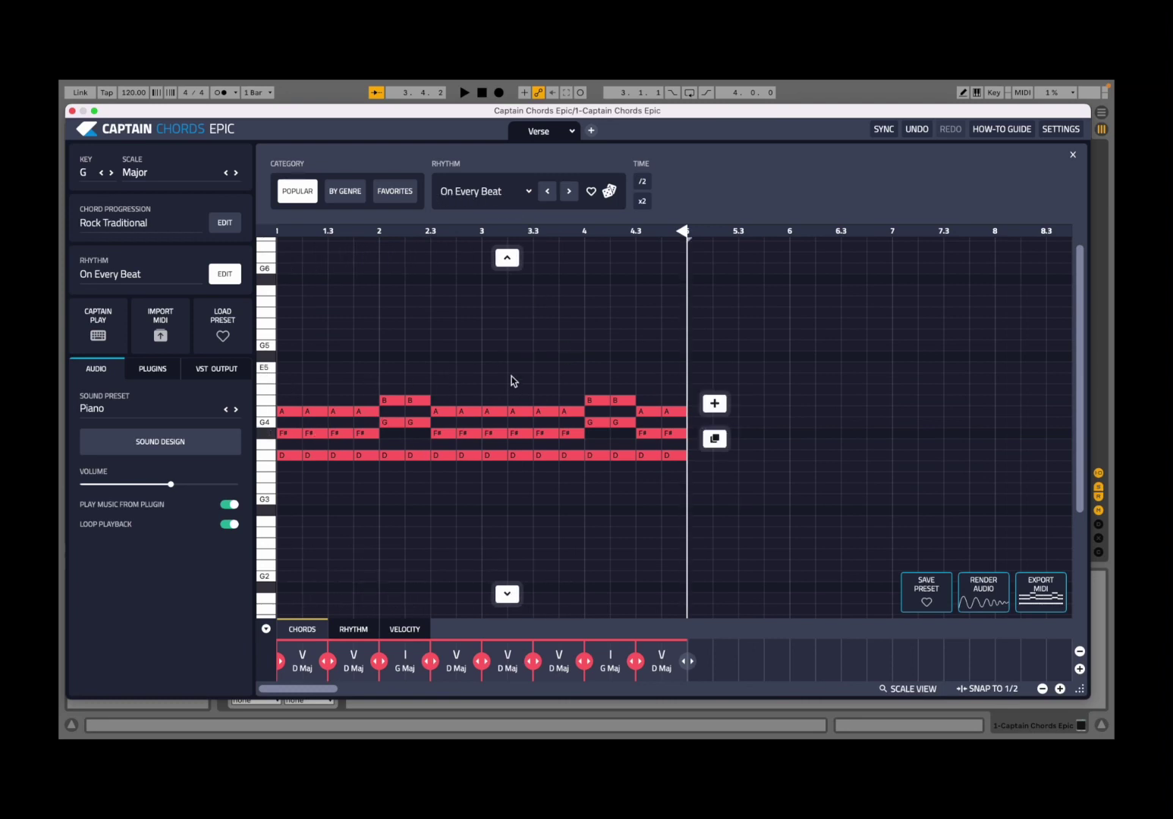
Randomize the rhythm to Pickup Chord and try doubling its time.
{"action": "left_click", "coordinate": [611, 194]}
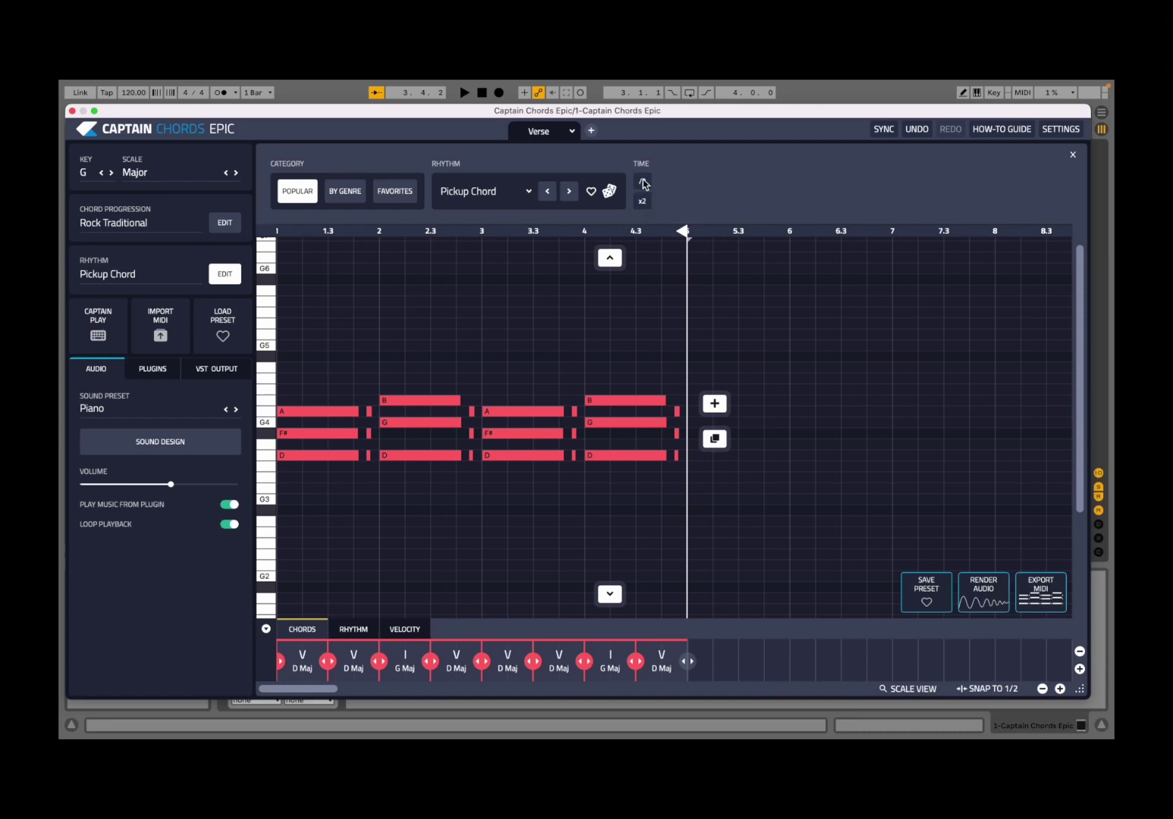
{"action": "left_click", "coordinate": [643, 201]}
{"action": "left_click", "coordinate": [643, 201]}
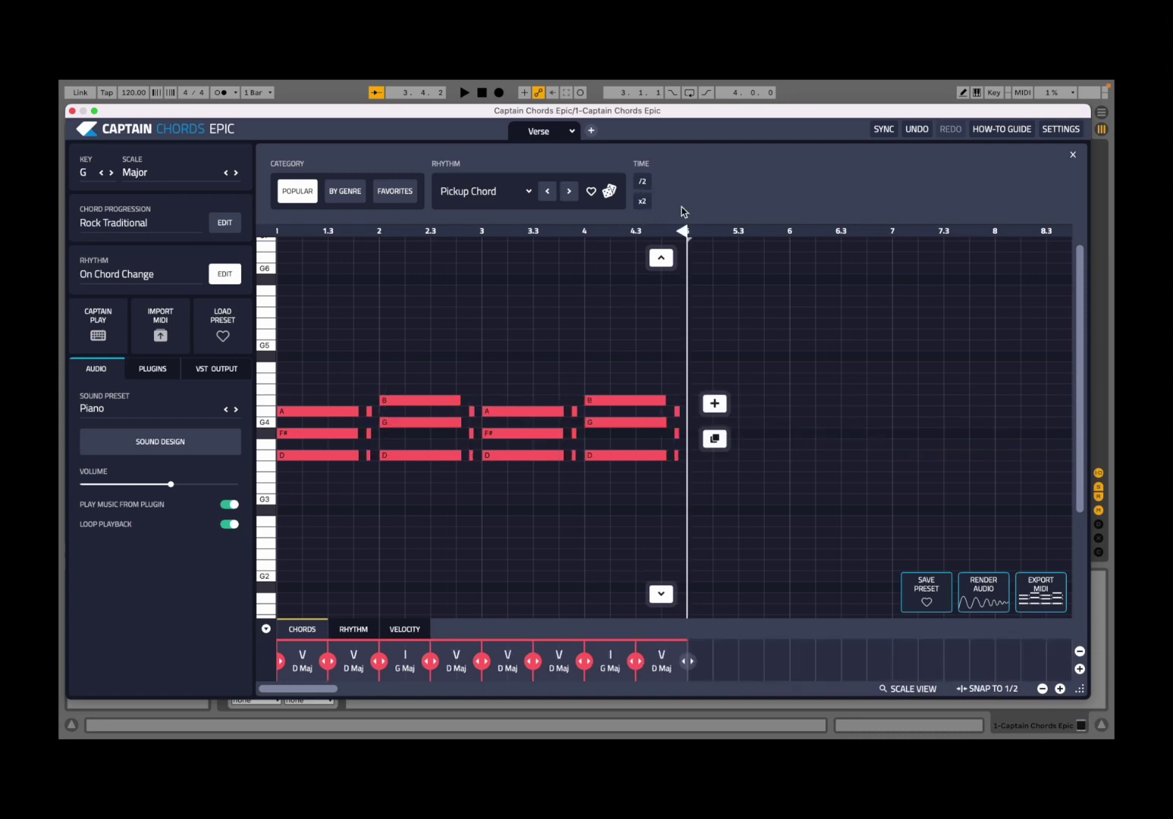
Play back the progression with the Pickup Chord rhythm and stop it.
{"action": "left_click", "coordinate": [464, 92]}
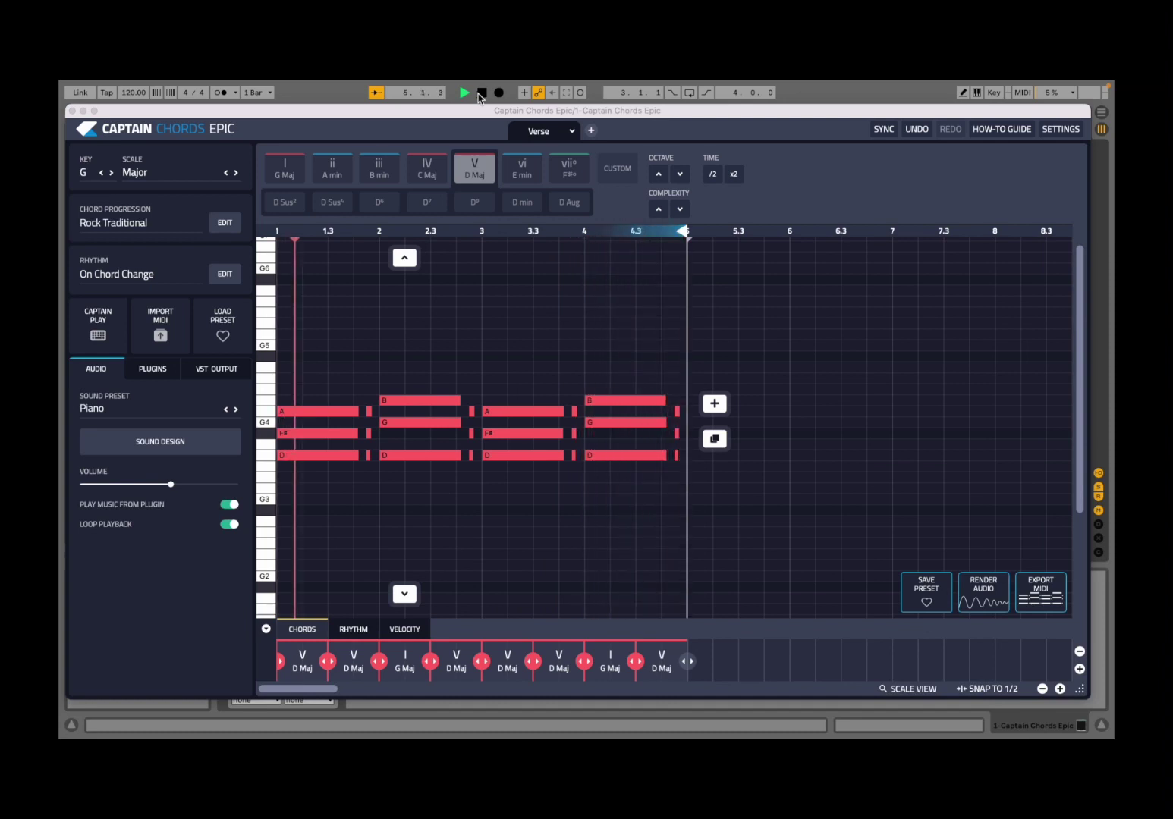
{"action": "left_click", "coordinate": [480, 93]}
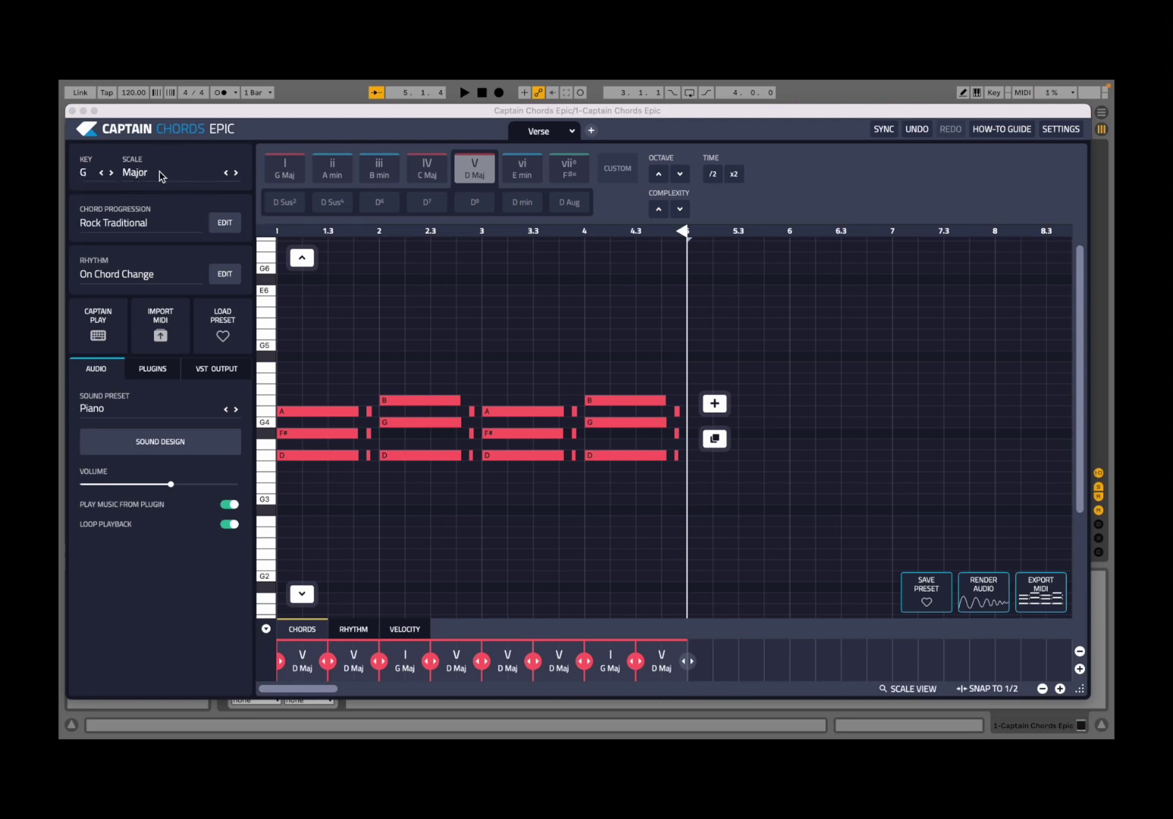
Delete all notes and generate a fresh Rock Traditional progression with one chord per bar: D Maj, D Maj, G Maj, D Maj.
{"action": "left_click", "coordinate": [361, 634]}
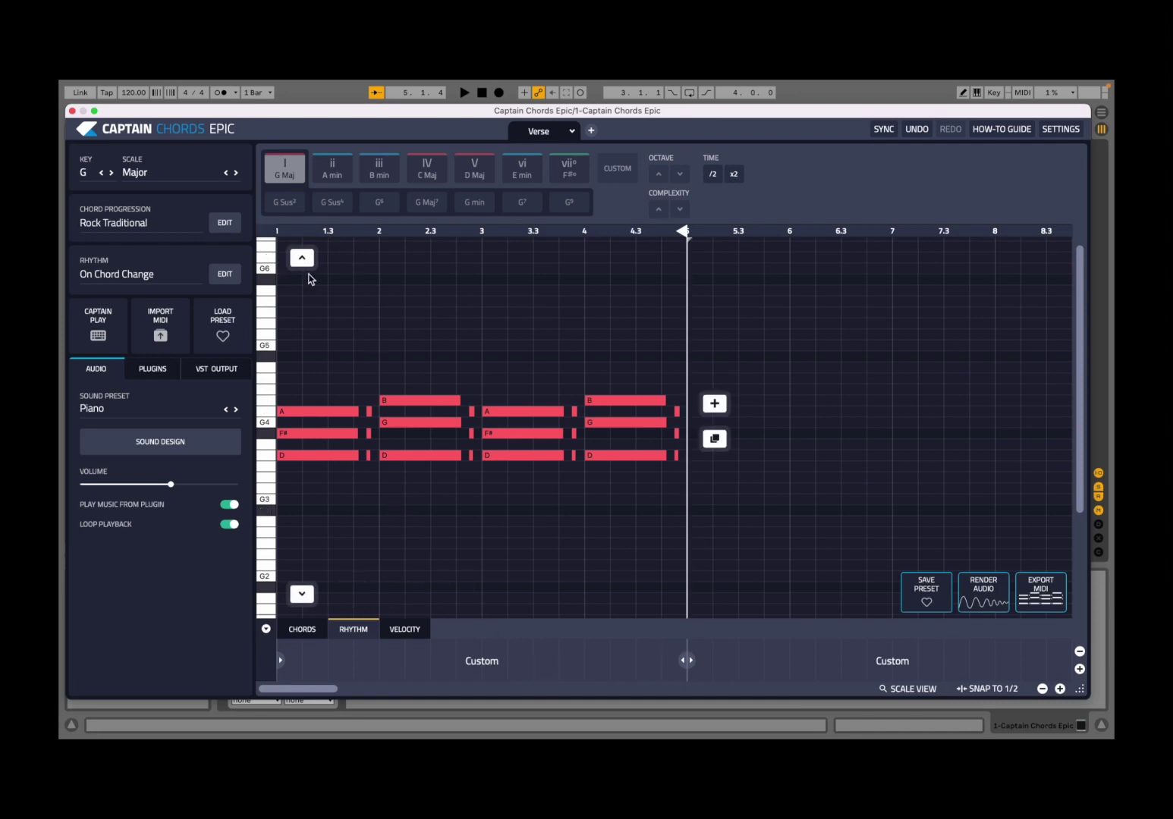
{"action": "left_click_drag", "start_coordinate": [763, 590], "coordinate": [276, 290]}
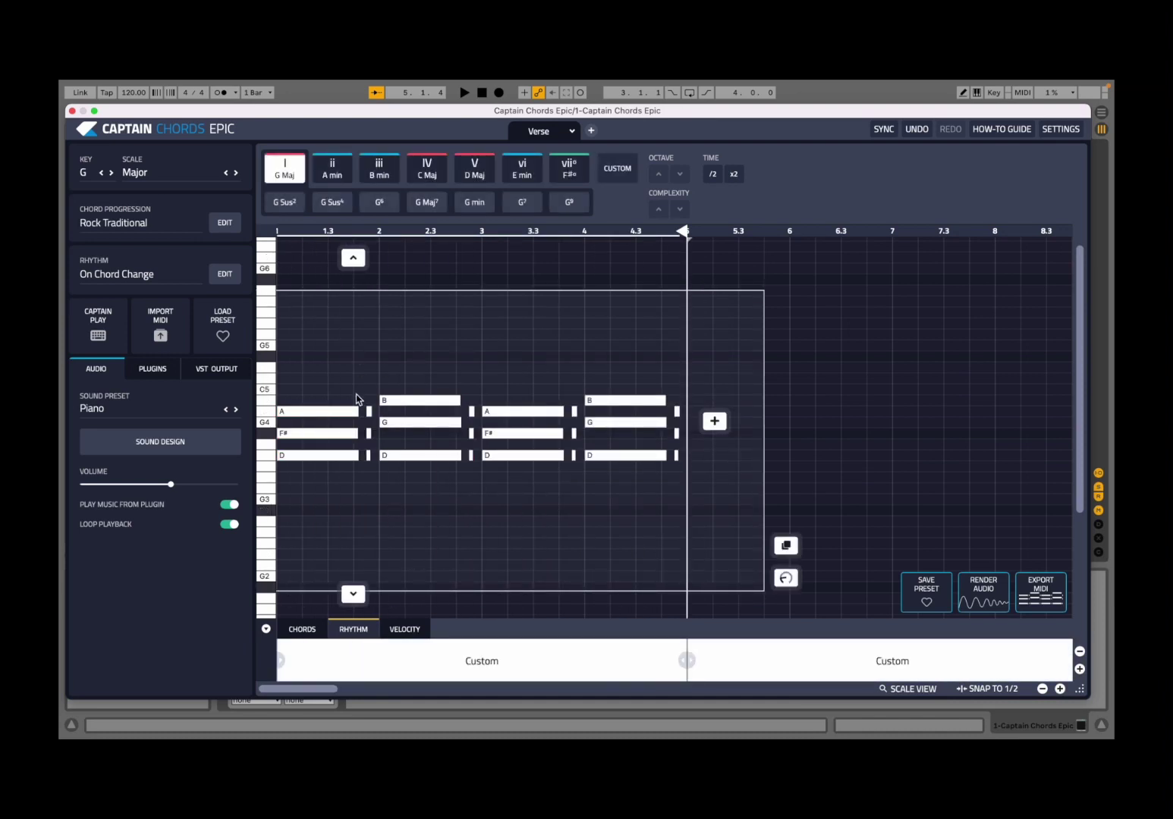
{"action": "right_click", "coordinate": [334, 410]}
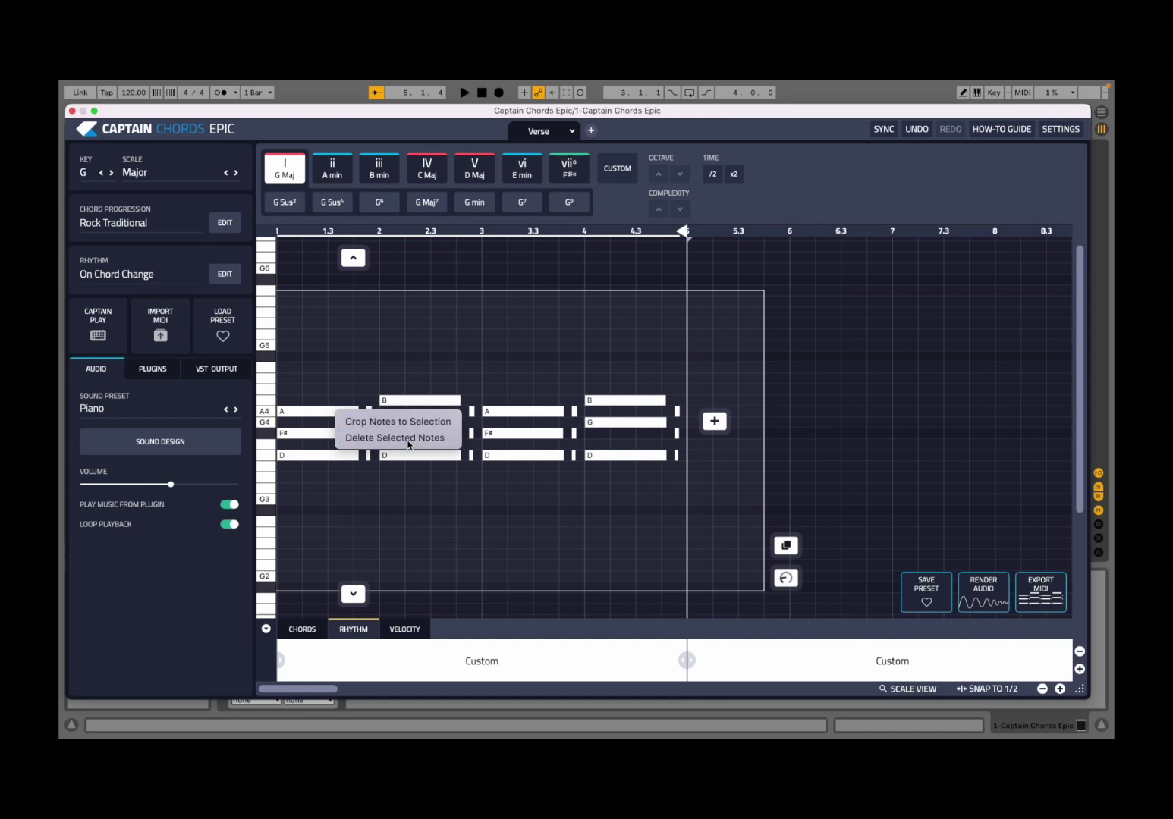
{"action": "left_click", "coordinate": [408, 444]}
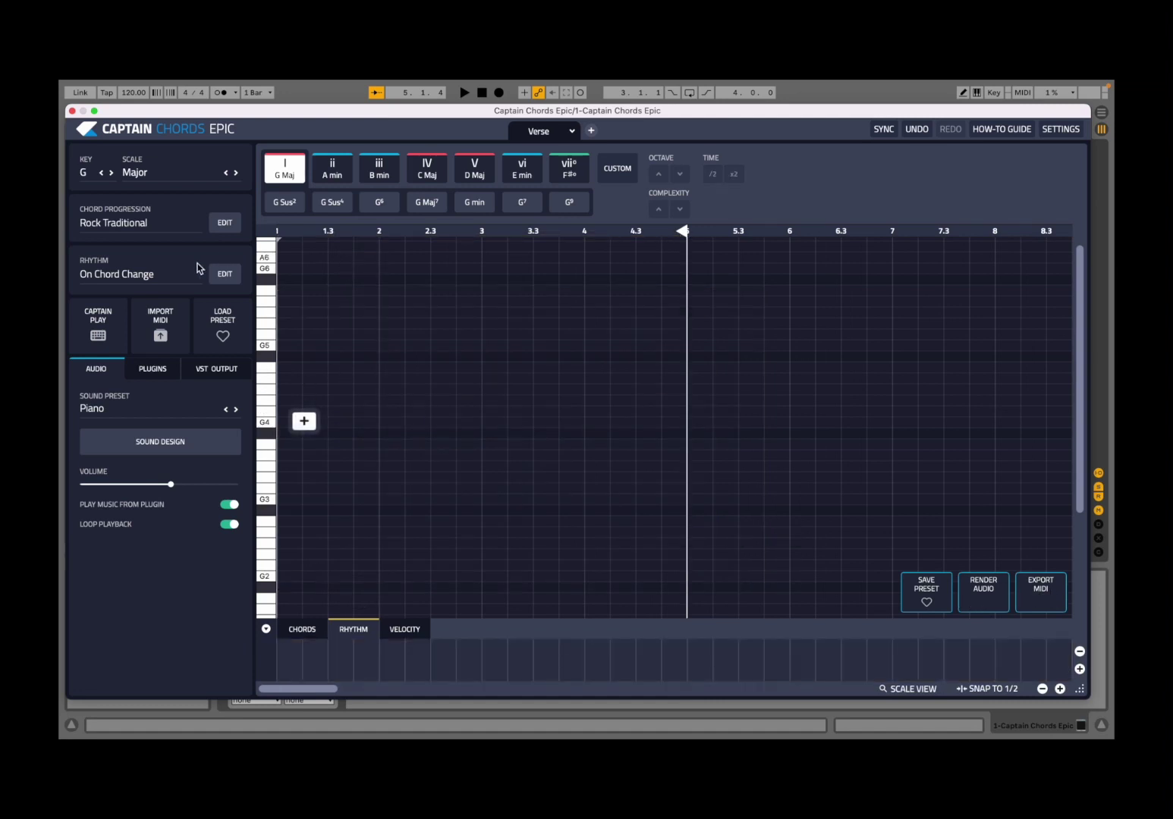
{"action": "left_click", "coordinate": [133, 220]}
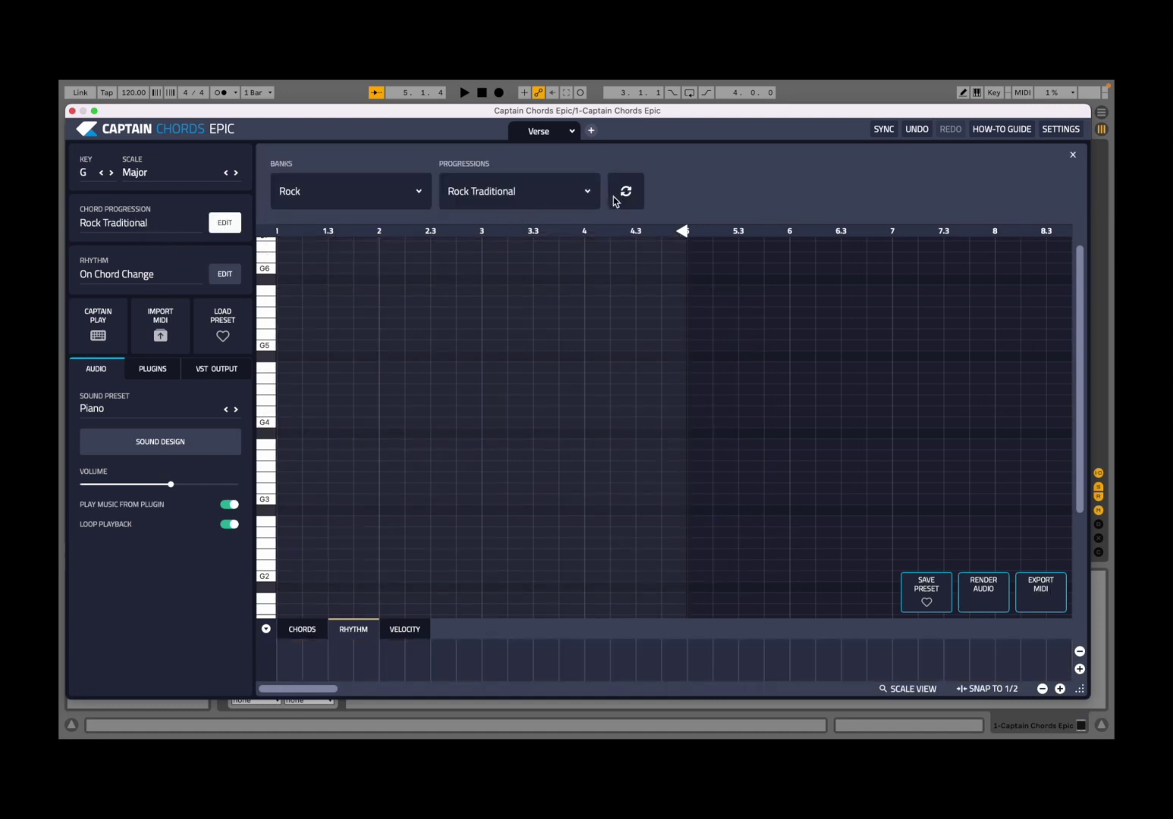
{"action": "left_click", "coordinate": [623, 197]}
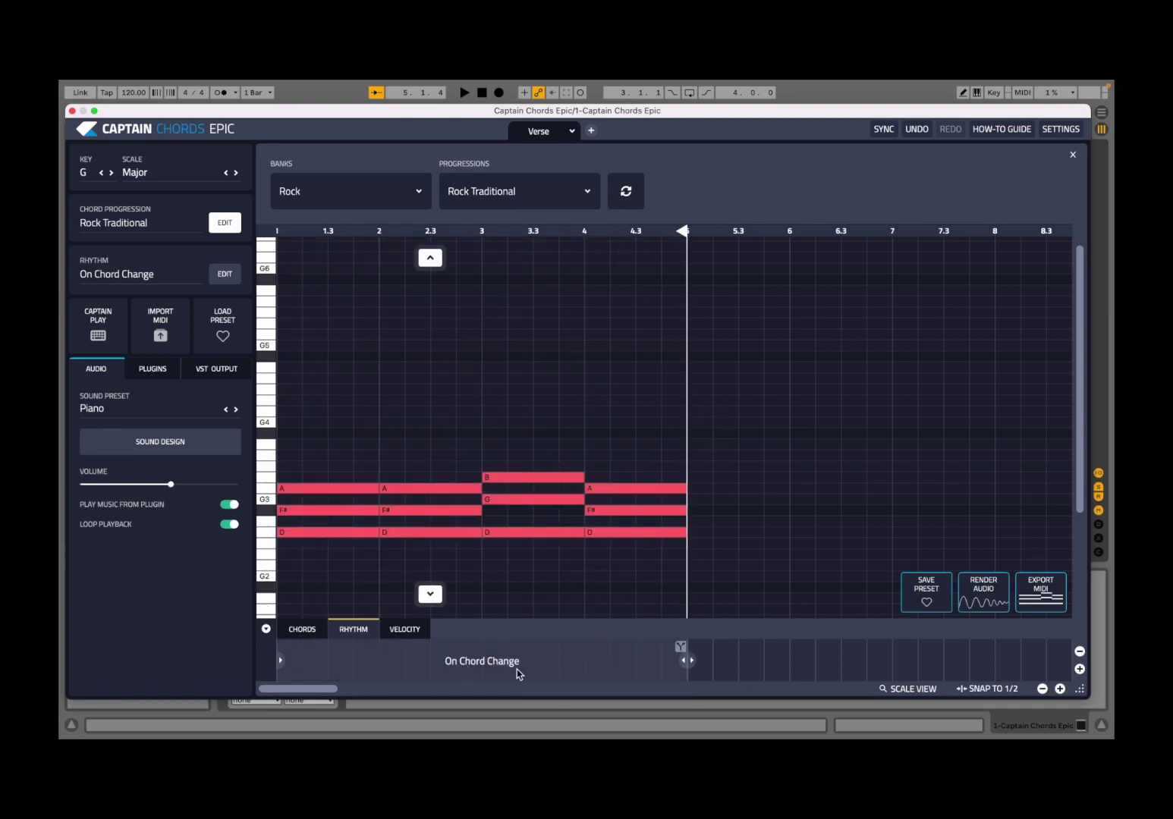
Try the 1/2 Notes rhythm on the whole progression and undo it.
{"action": "left_click", "coordinate": [142, 270]}
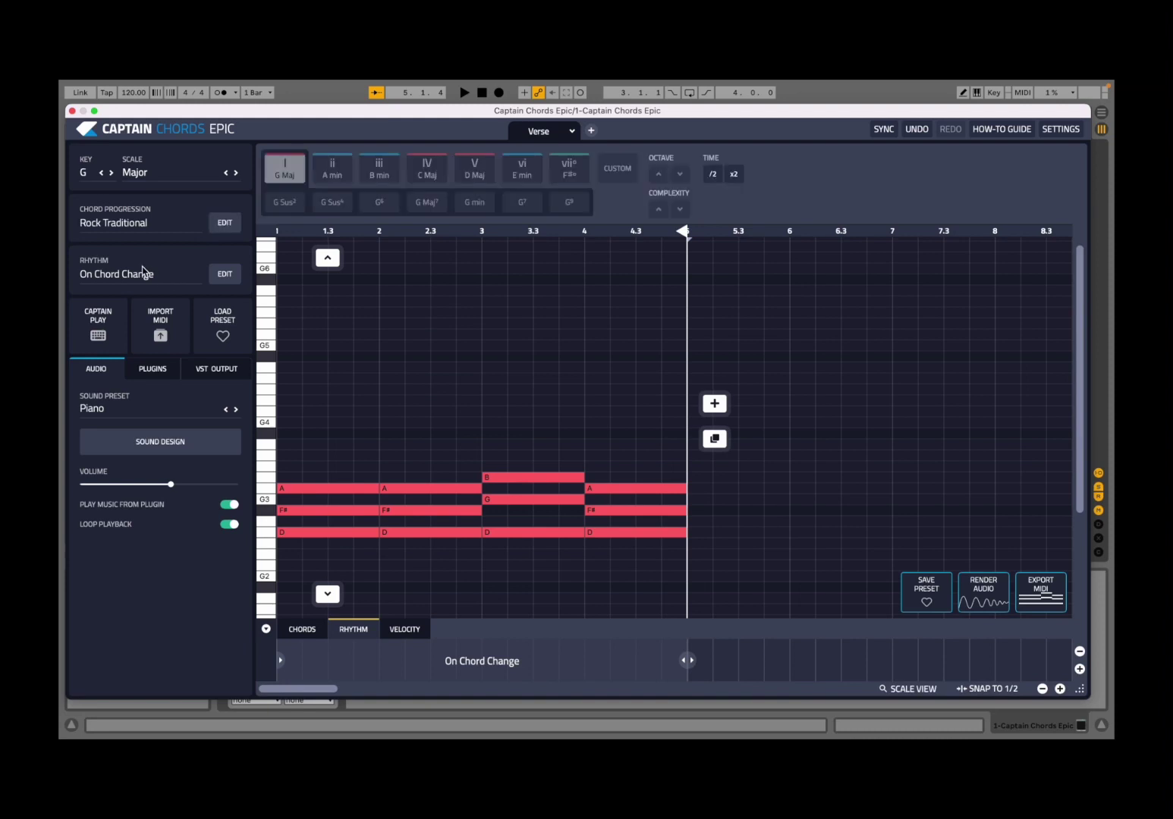
{"action": "left_click", "coordinate": [142, 274]}
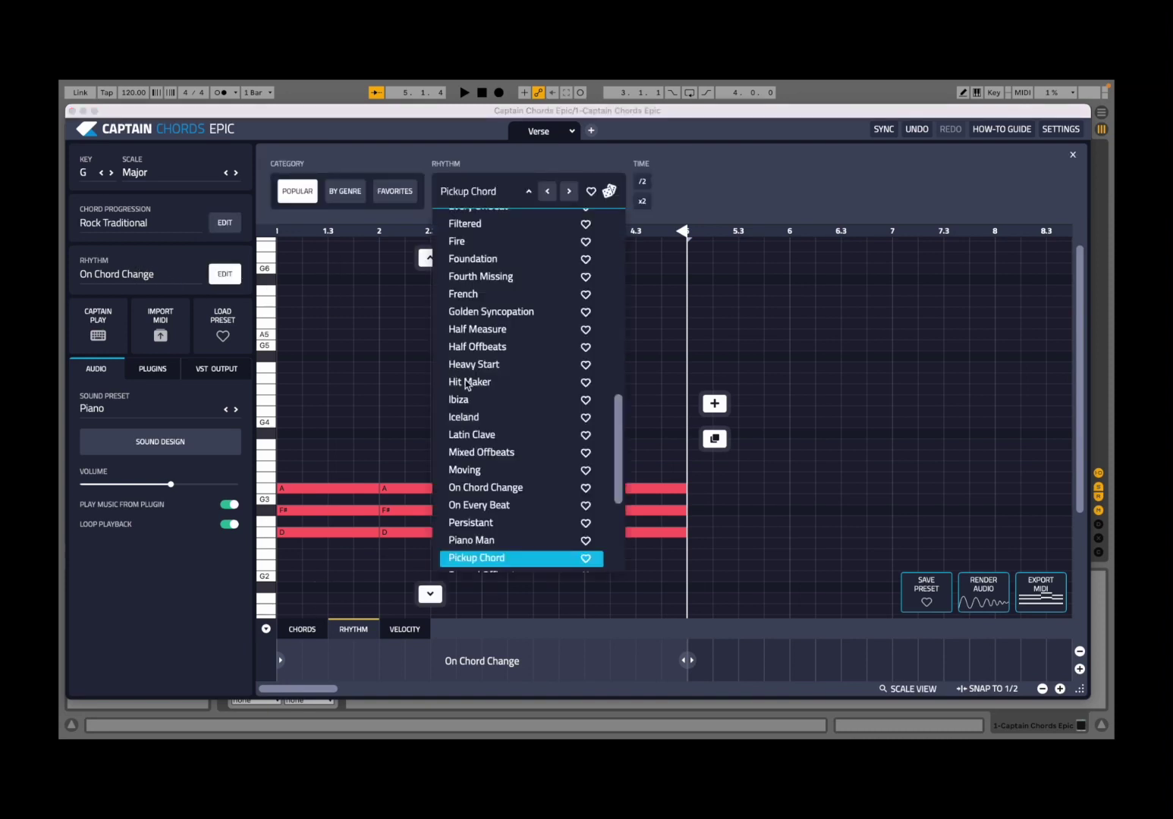
{"action": "scroll", "coordinate": [497, 348], "scroll_direction": "up", "scroll_amount": 10}
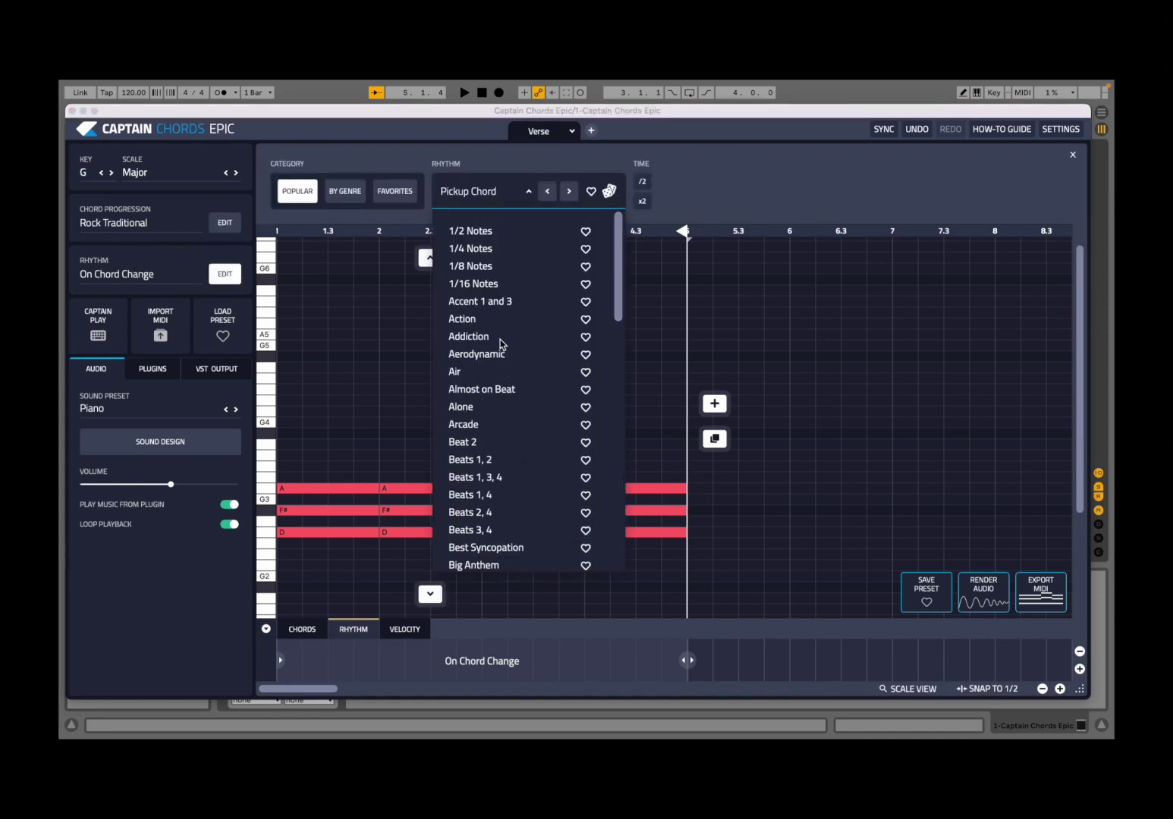
{"action": "left_click", "coordinate": [489, 233]}
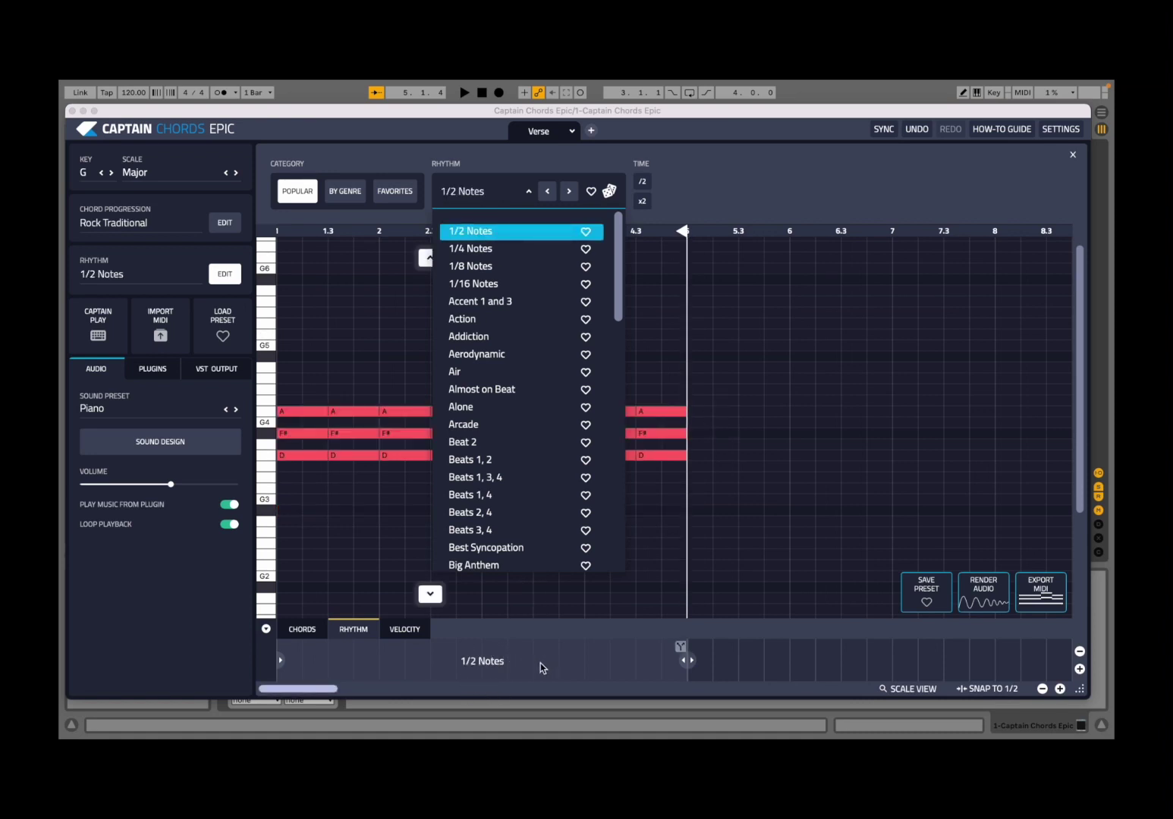
{"action": "left_click", "coordinate": [530, 193]}
{"action": "left_click", "coordinate": [917, 131]}
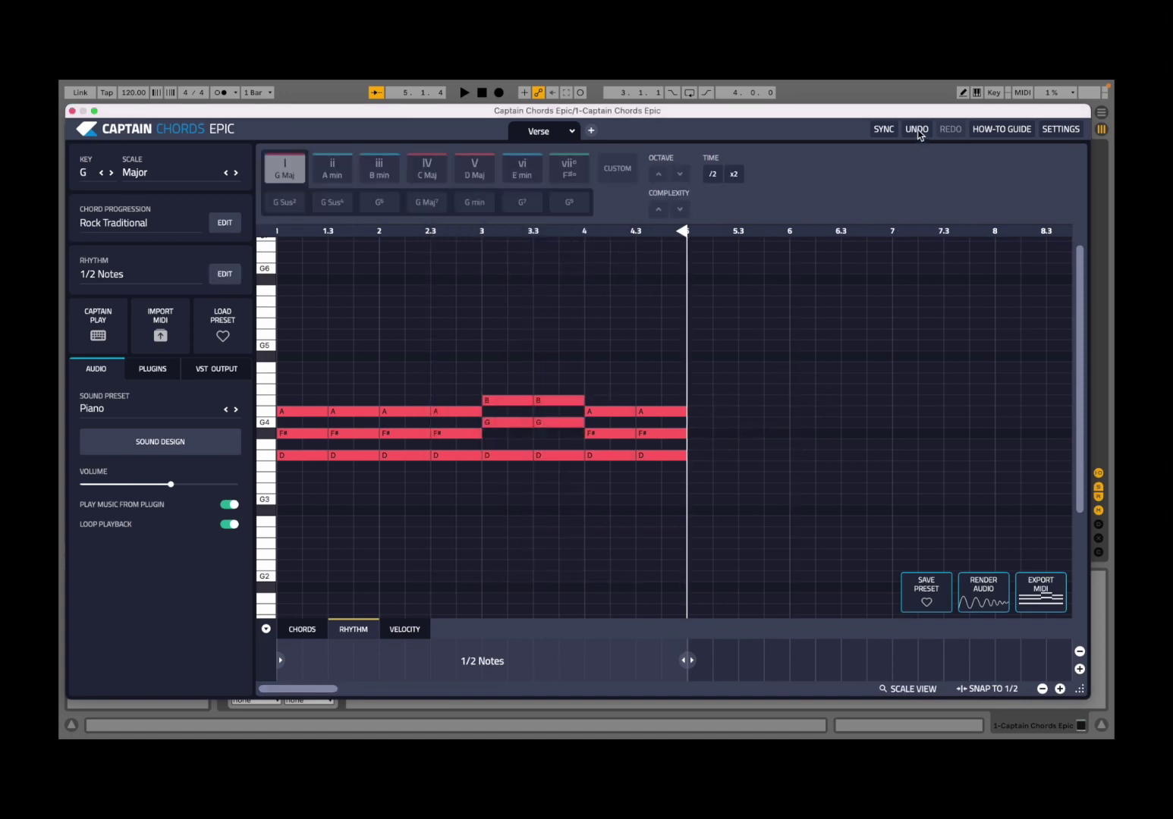
{"action": "left_click", "coordinate": [917, 131]}
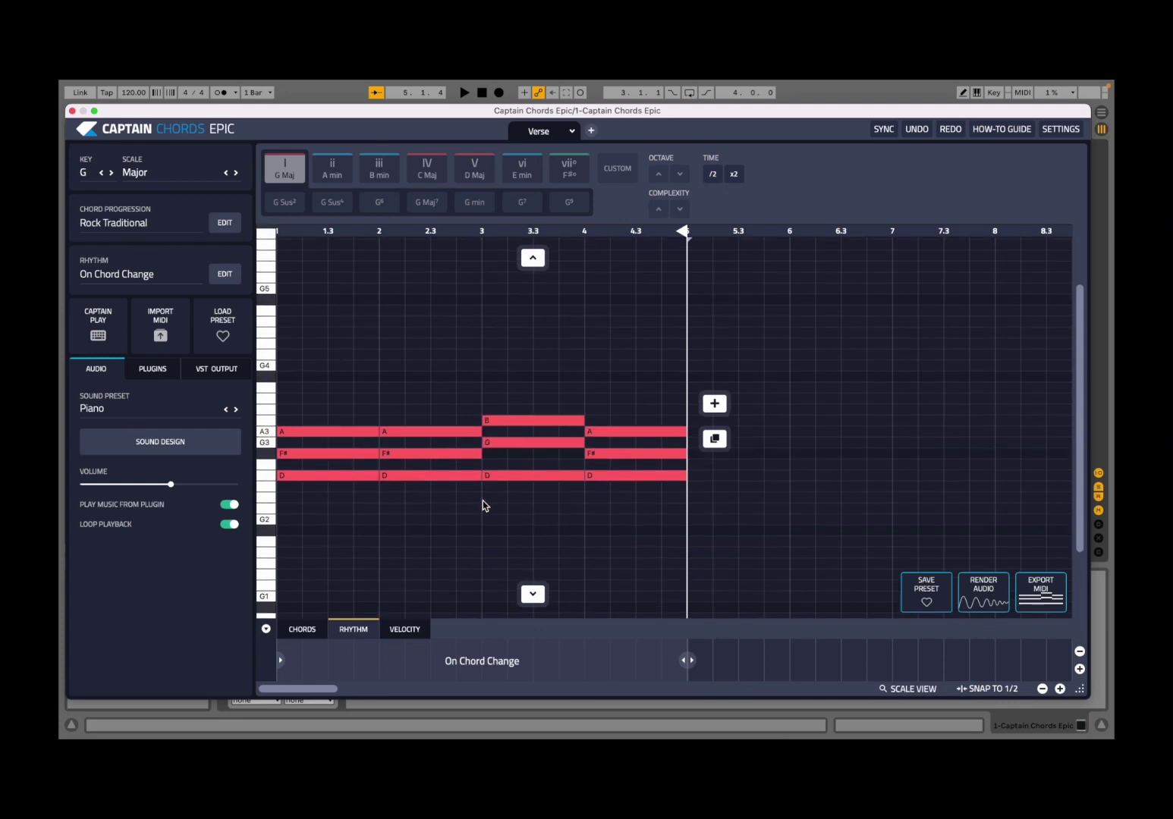
Split the progression's On Chord Change rhythm block into two equal sections.
{"action": "scroll", "coordinate": [483, 500], "scroll_direction": "down", "scroll_amount": 2}
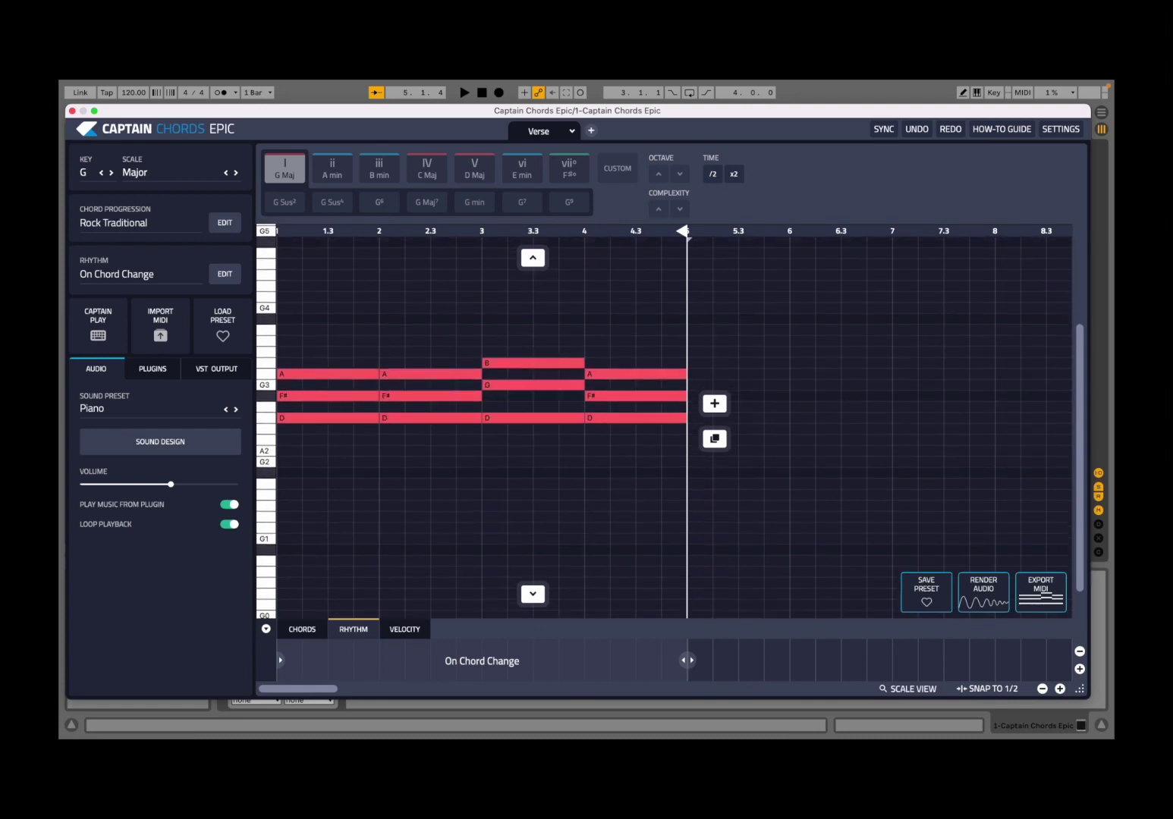
{"action": "right_click", "coordinate": [548, 666]}
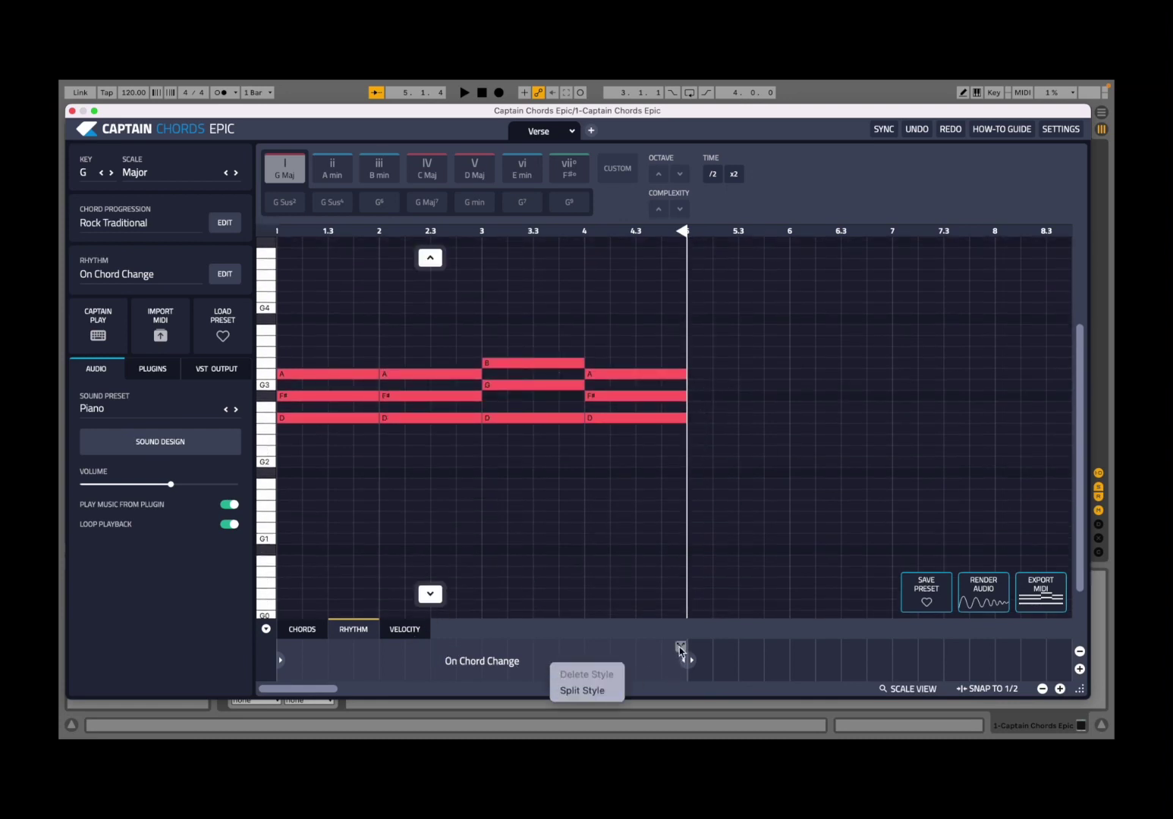
{"action": "left_click", "coordinate": [681, 650]}
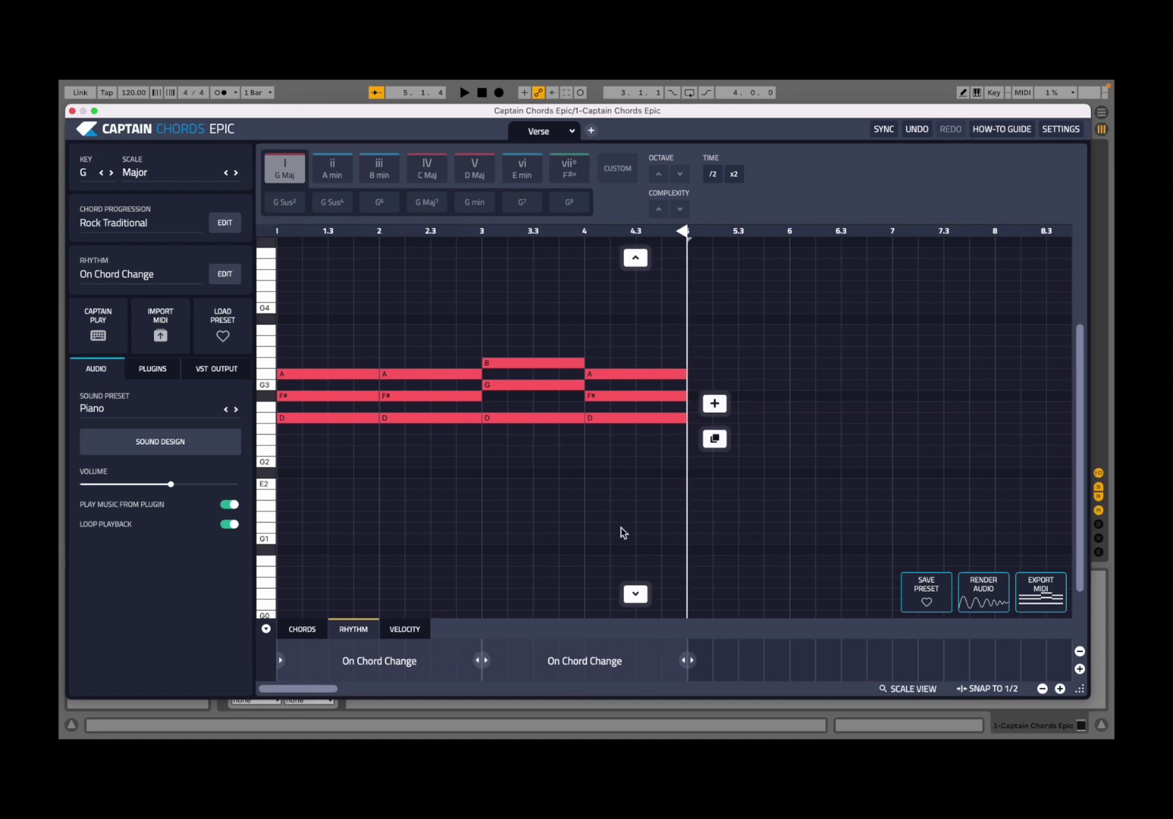
Set the rhythm of the first section, bars 1 and 2, to 1/2 Notes.
{"action": "left_click", "coordinate": [391, 666]}
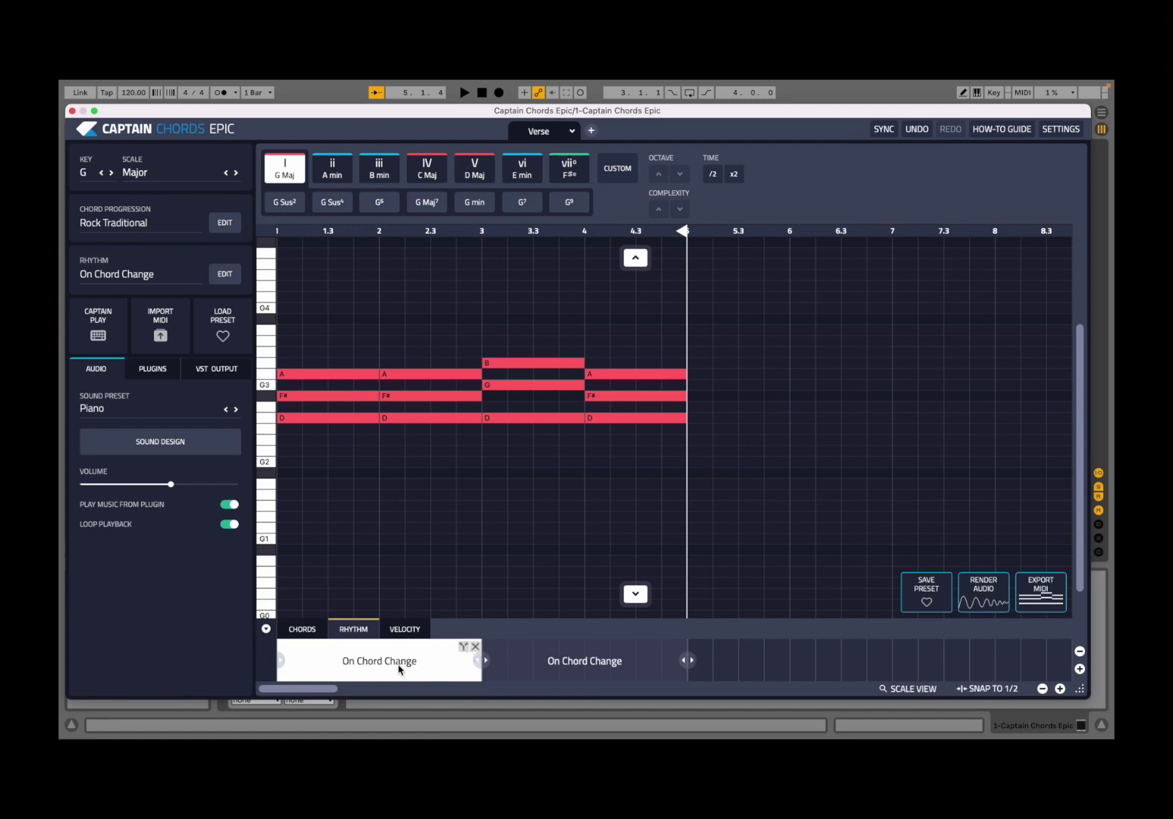
{"action": "left_click", "coordinate": [157, 276]}
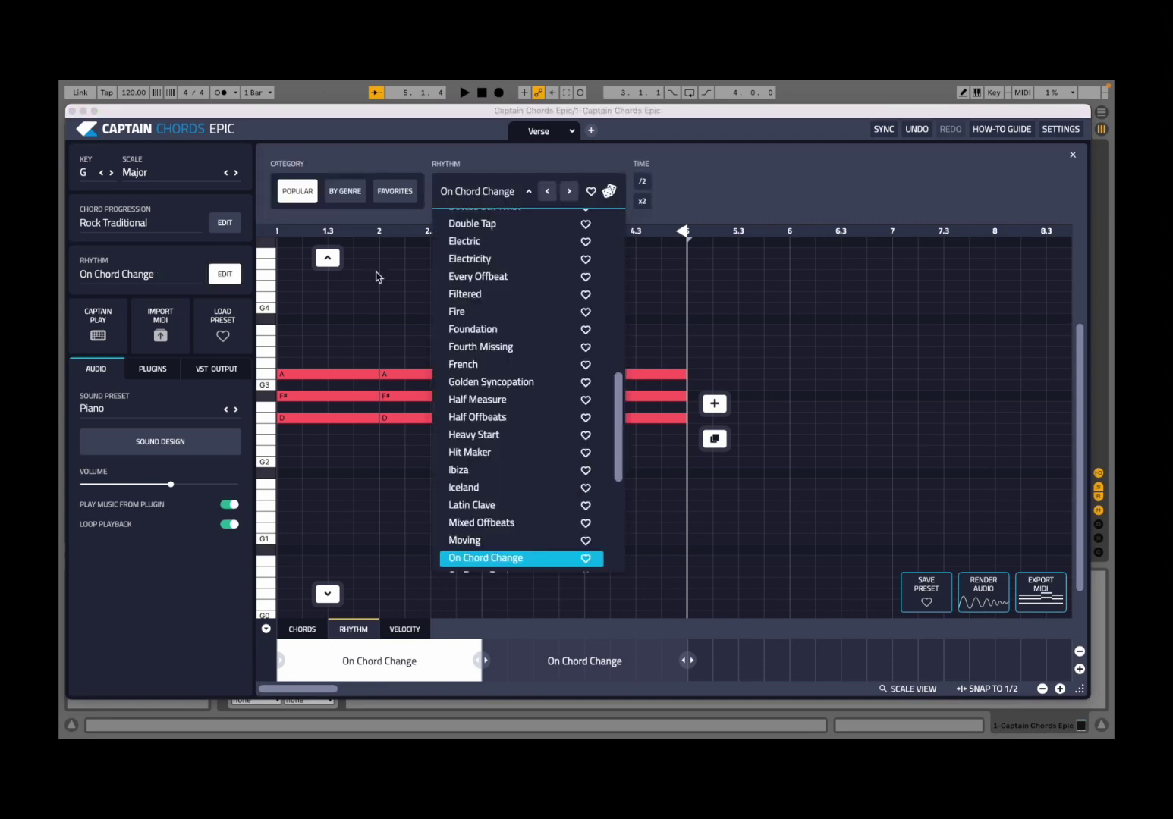
{"action": "scroll", "coordinate": [517, 272], "scroll_direction": "down", "scroll_amount": 3}
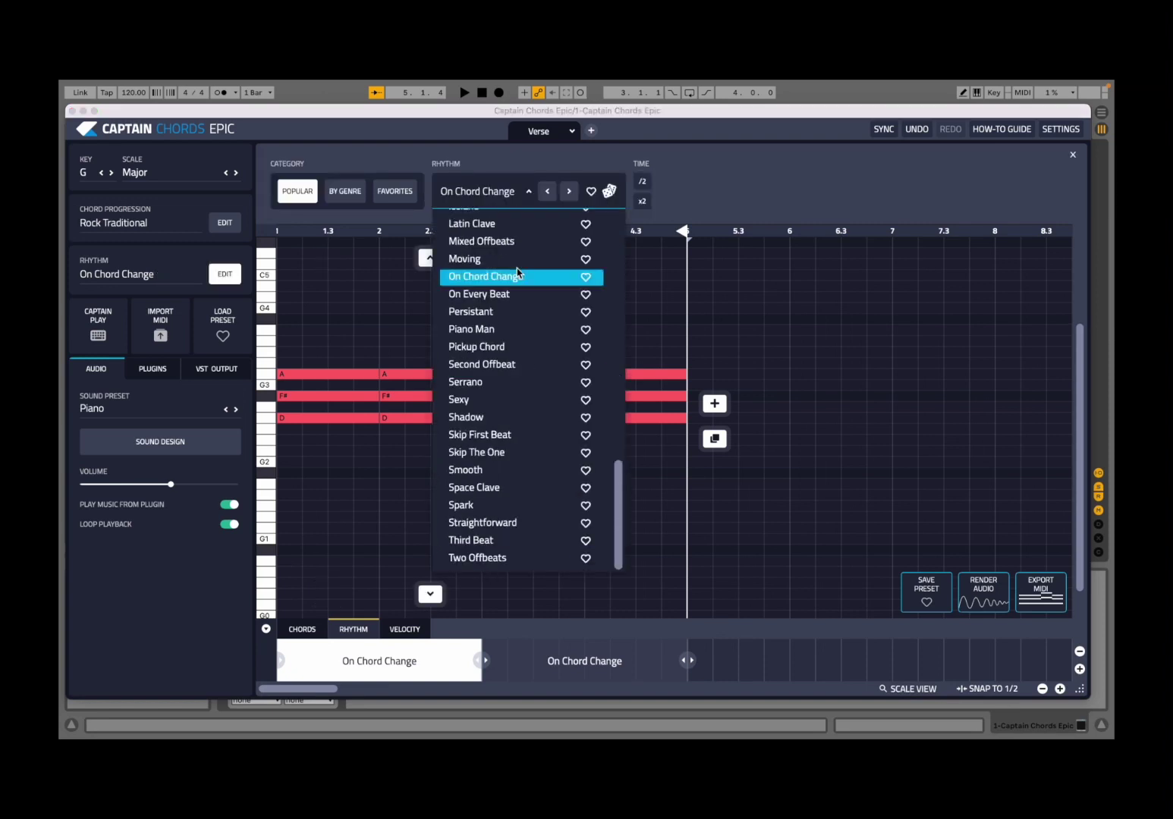
{"action": "scroll", "coordinate": [515, 258], "scroll_direction": "up", "scroll_amount": 10}
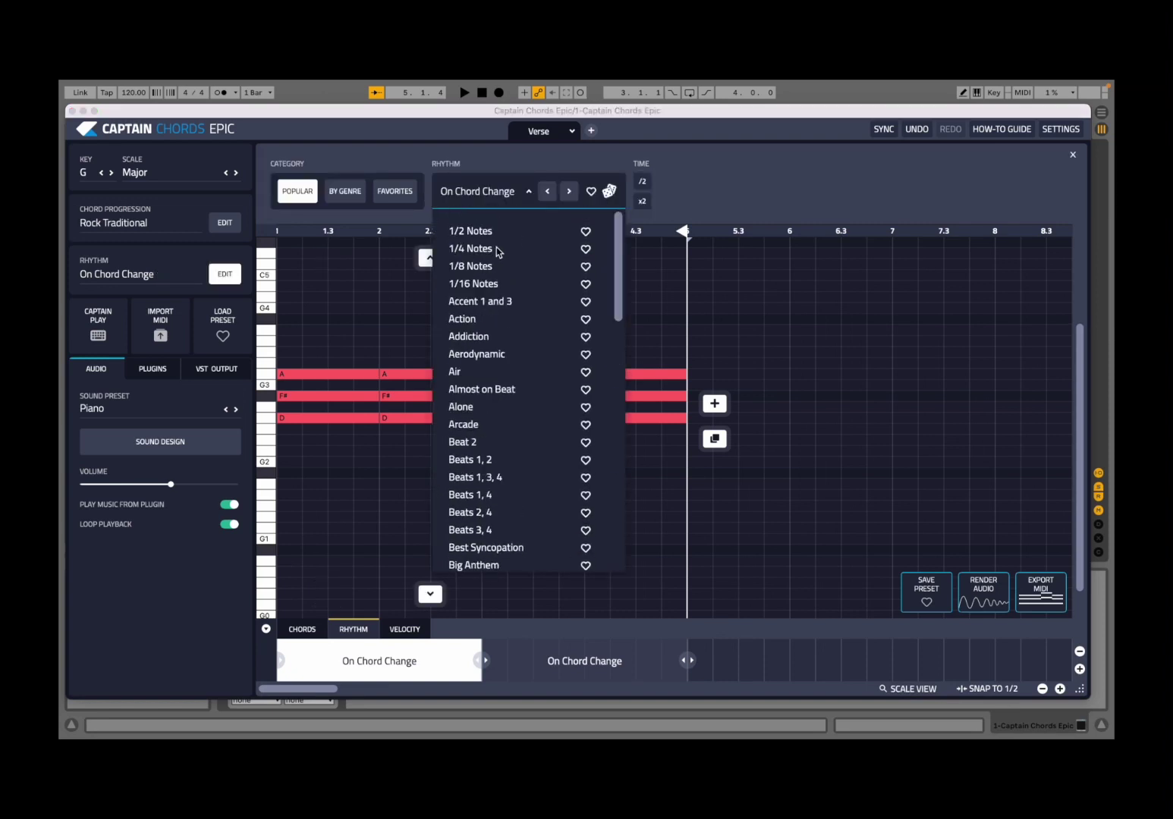
{"action": "left_click", "coordinate": [490, 234]}
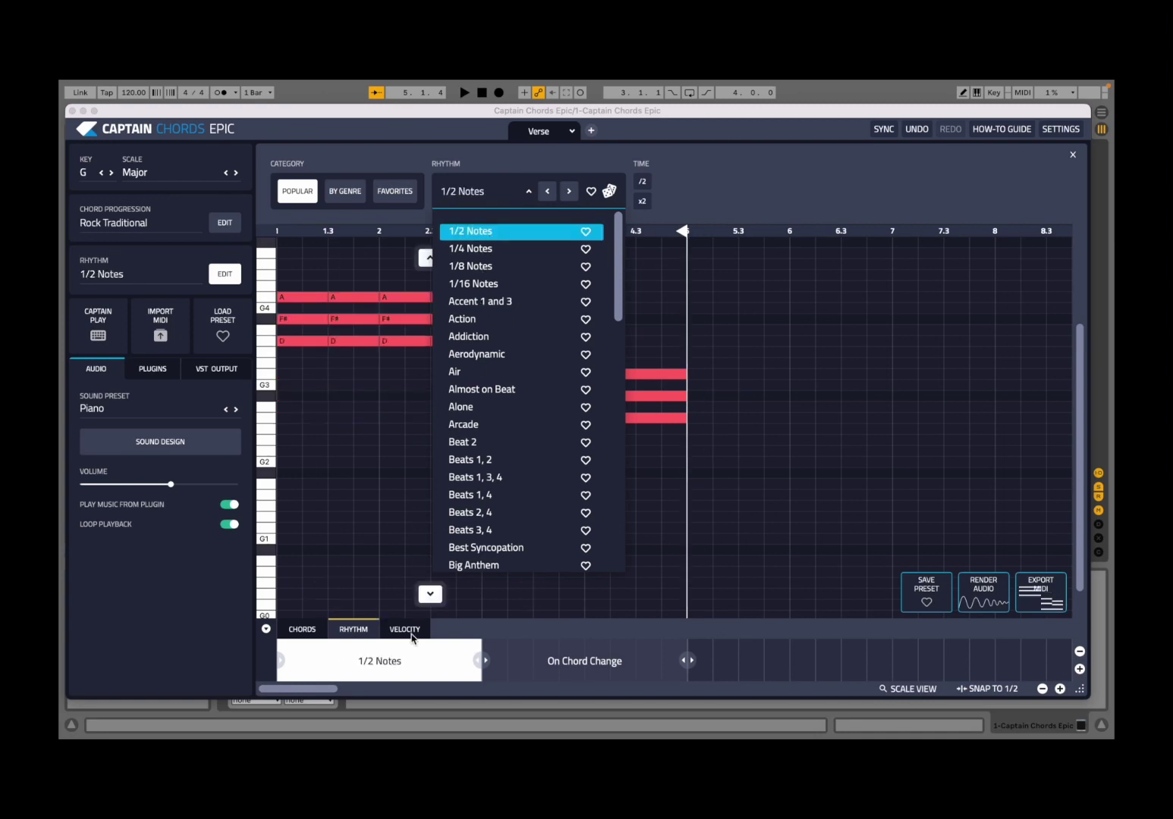
Set the rhythm of the second section, bars 3 and 4, to 1/4 Notes and play back the progression.
{"action": "left_click", "coordinate": [584, 673]}
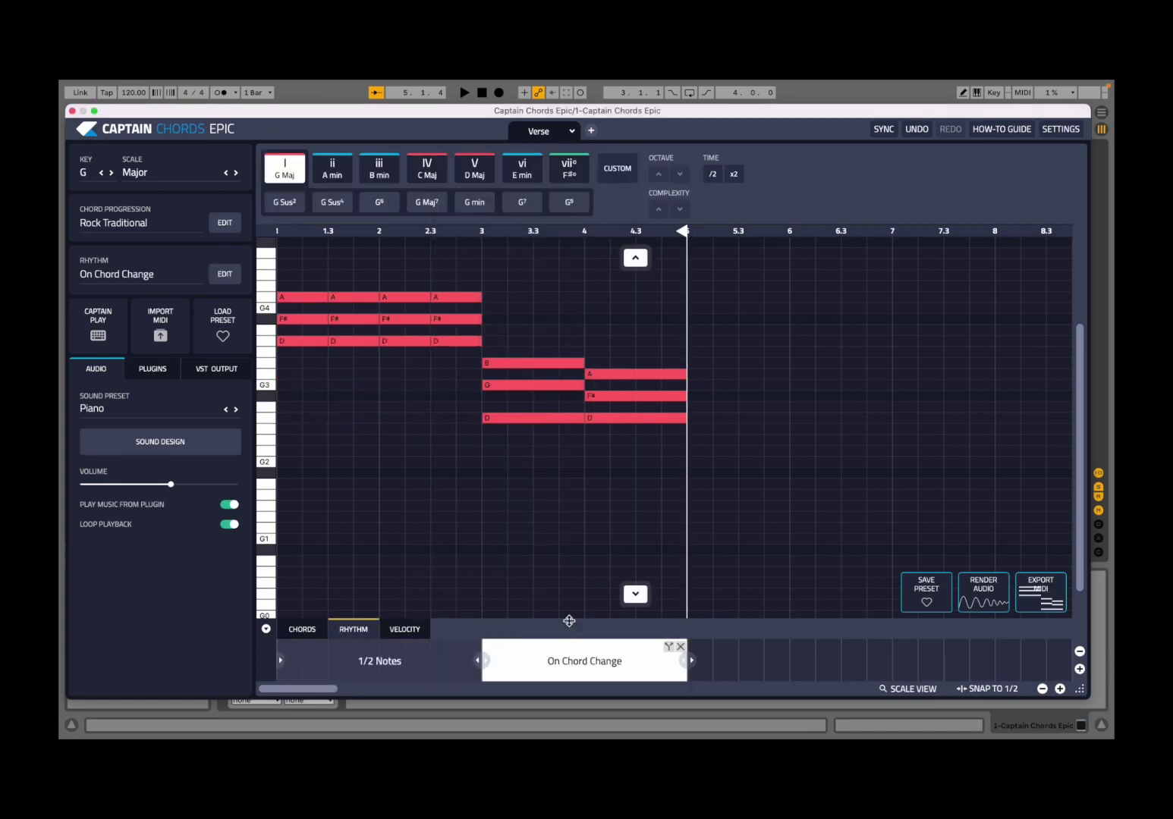
{"action": "left_click", "coordinate": [162, 278]}
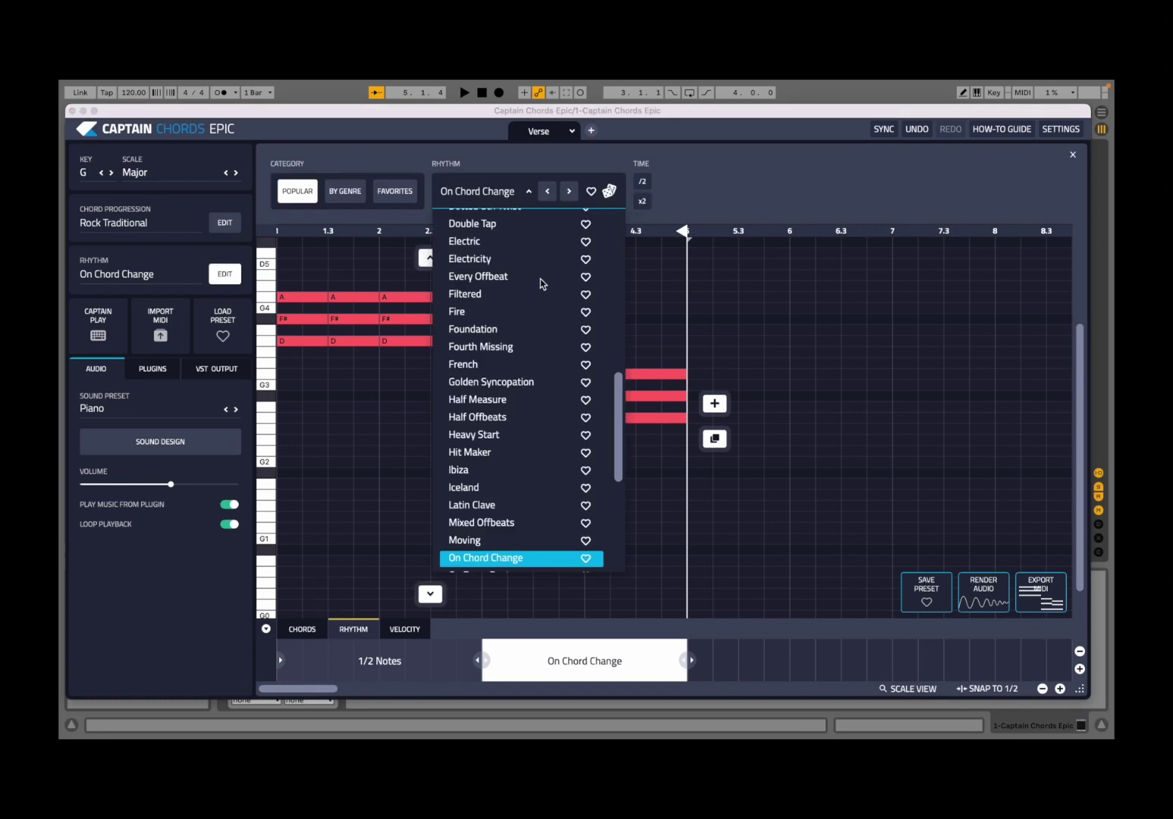
{"action": "scroll", "coordinate": [537, 282], "scroll_direction": "up", "scroll_amount": 10}
{"action": "left_click", "coordinate": [499, 254]}
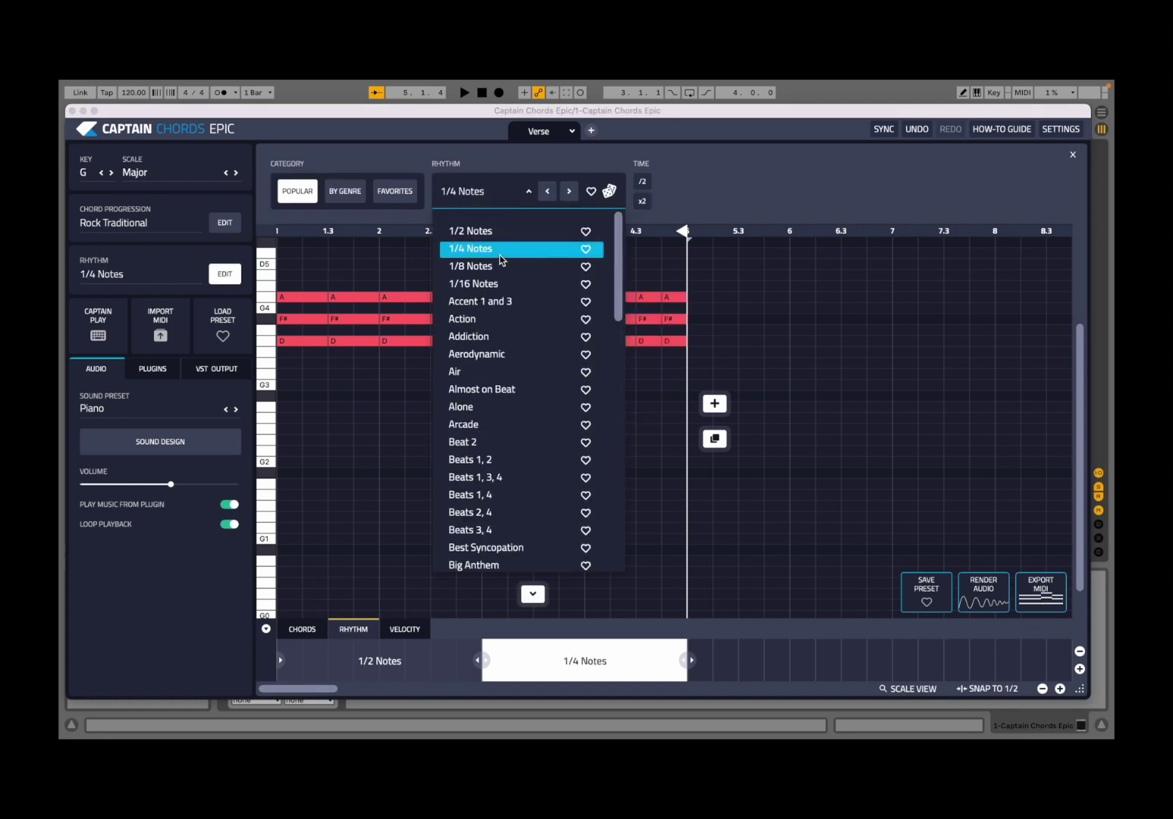
{"action": "left_click", "coordinate": [529, 191]}
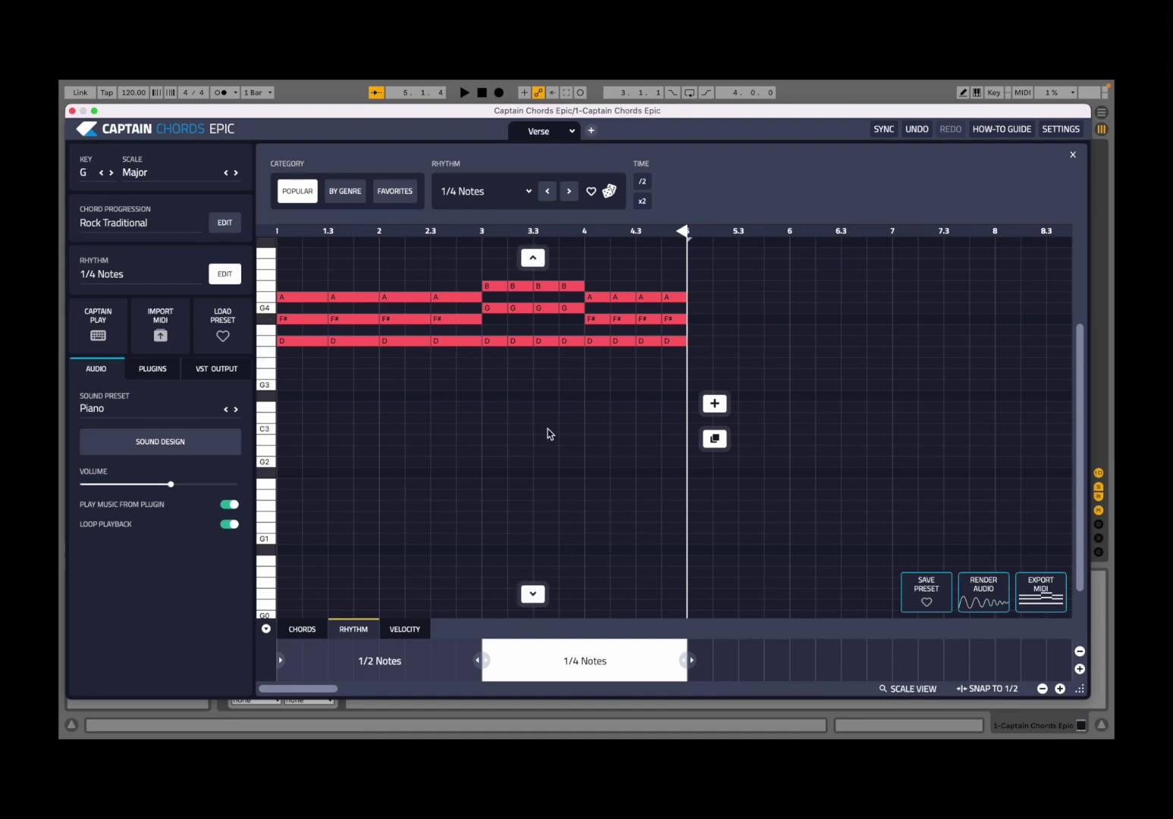
{"action": "left_click", "coordinate": [464, 92]}
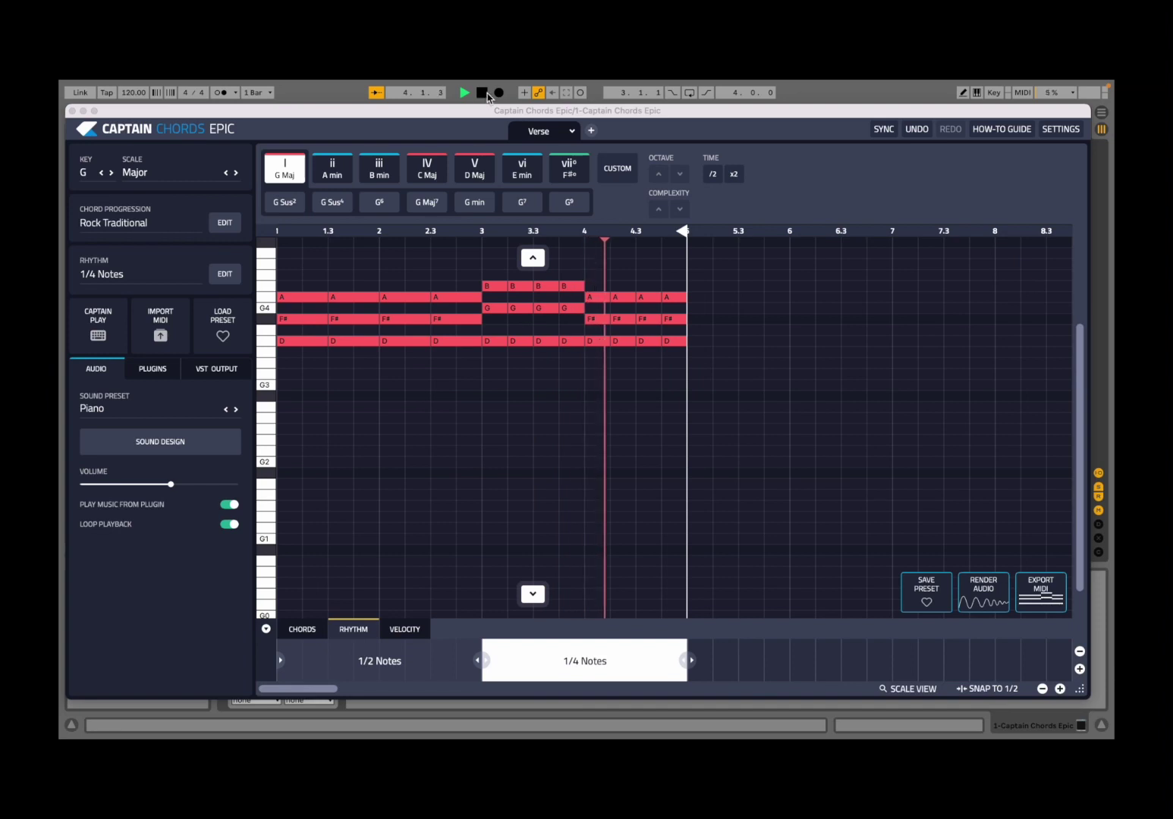
{"action": "left_click", "coordinate": [486, 93]}
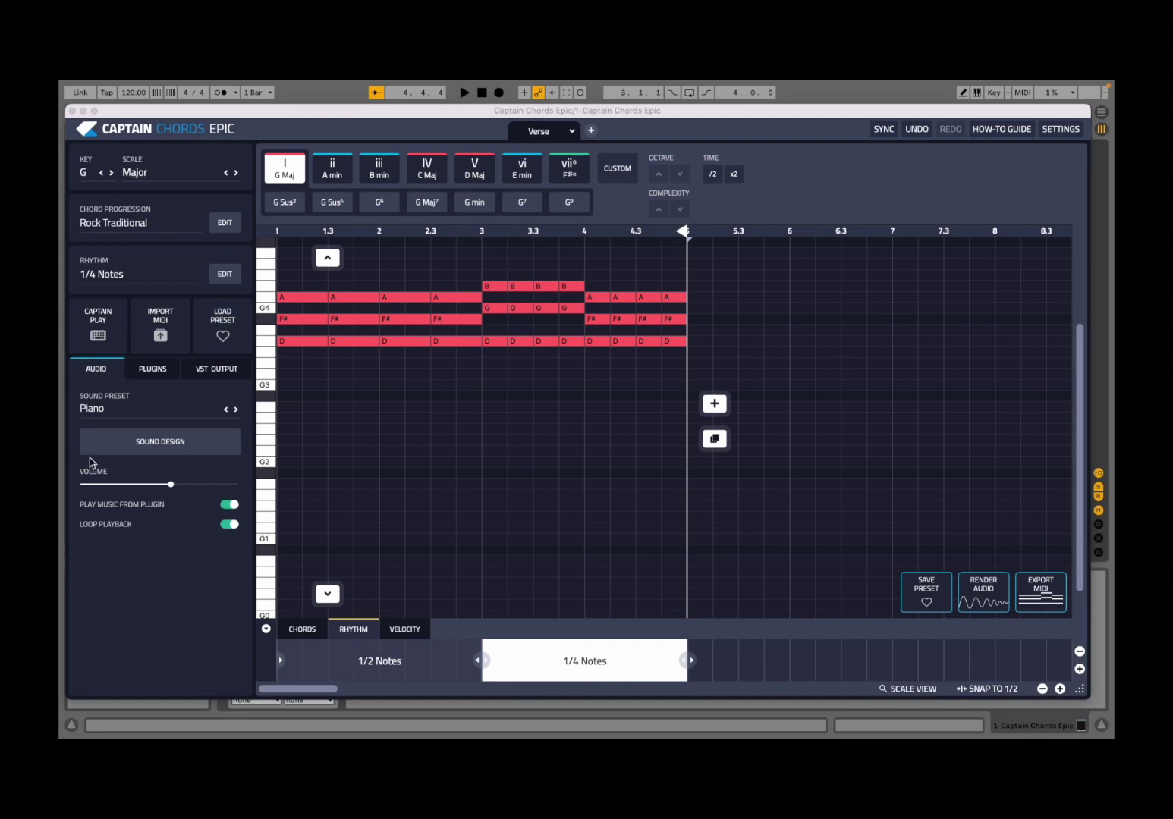
Examine the available sound presets and the Piano's sound design controls for reverb, delay and filter, leaving without changes.
{"action": "left_click", "coordinate": [111, 405]}
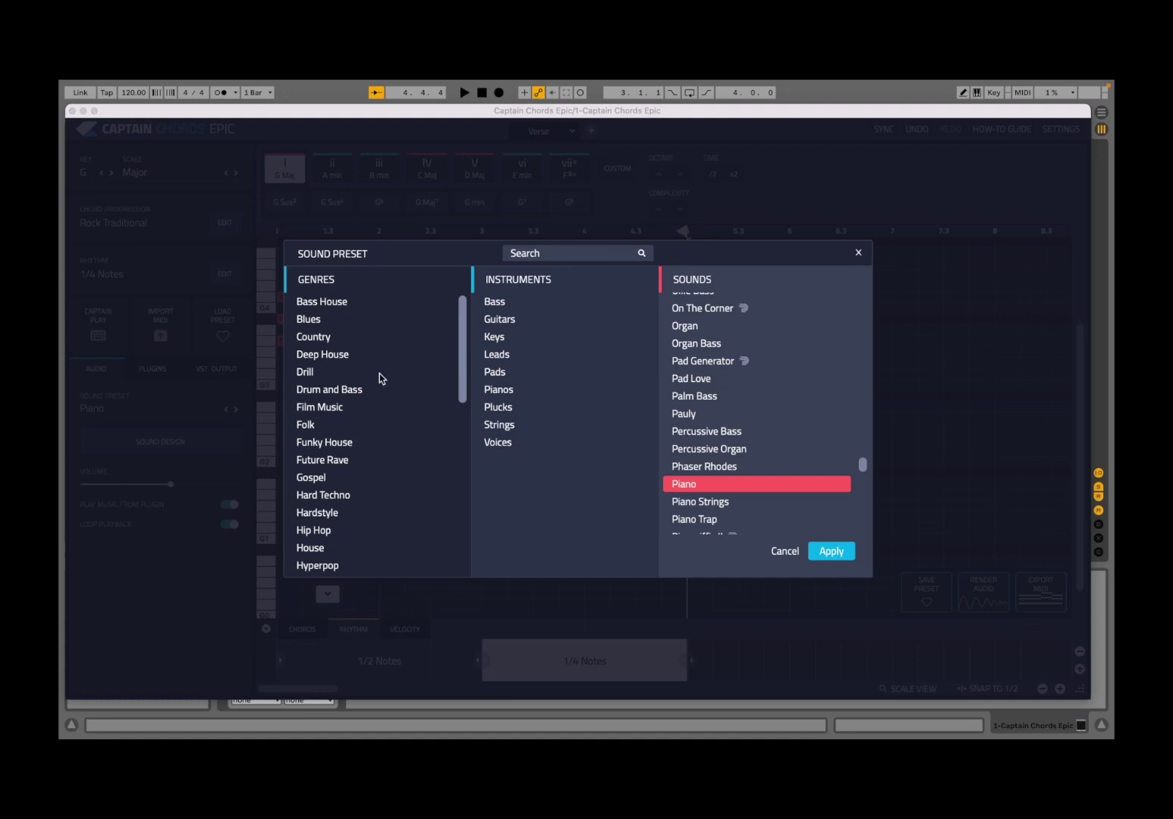
{"action": "left_click", "coordinate": [781, 551]}
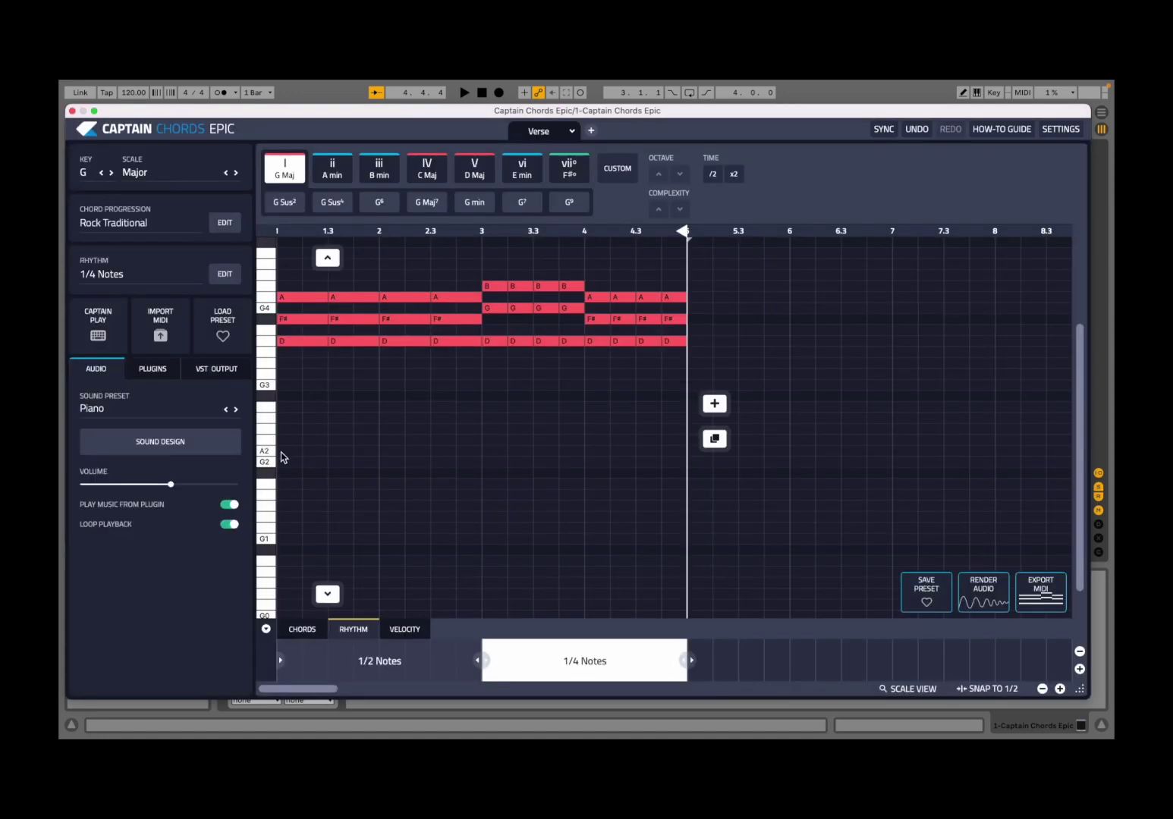
{"action": "left_click", "coordinate": [190, 445]}
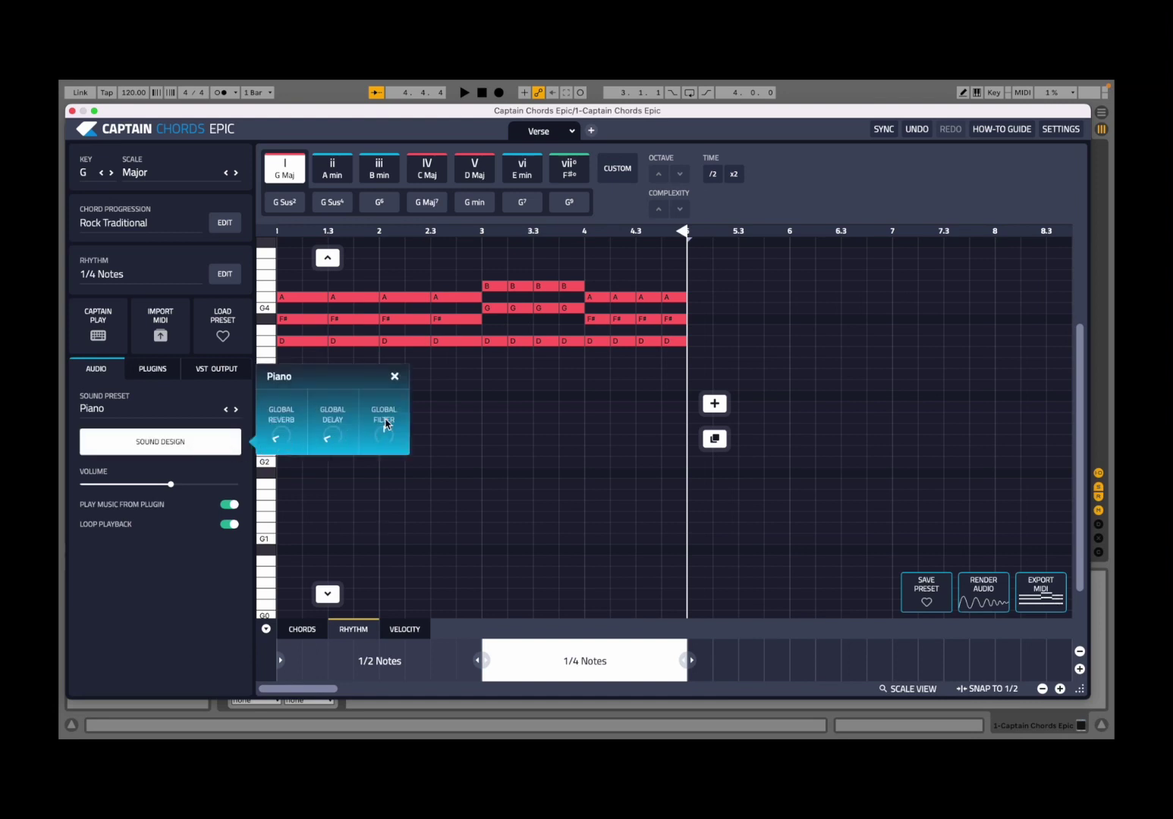
{"action": "left_click", "coordinate": [394, 377]}
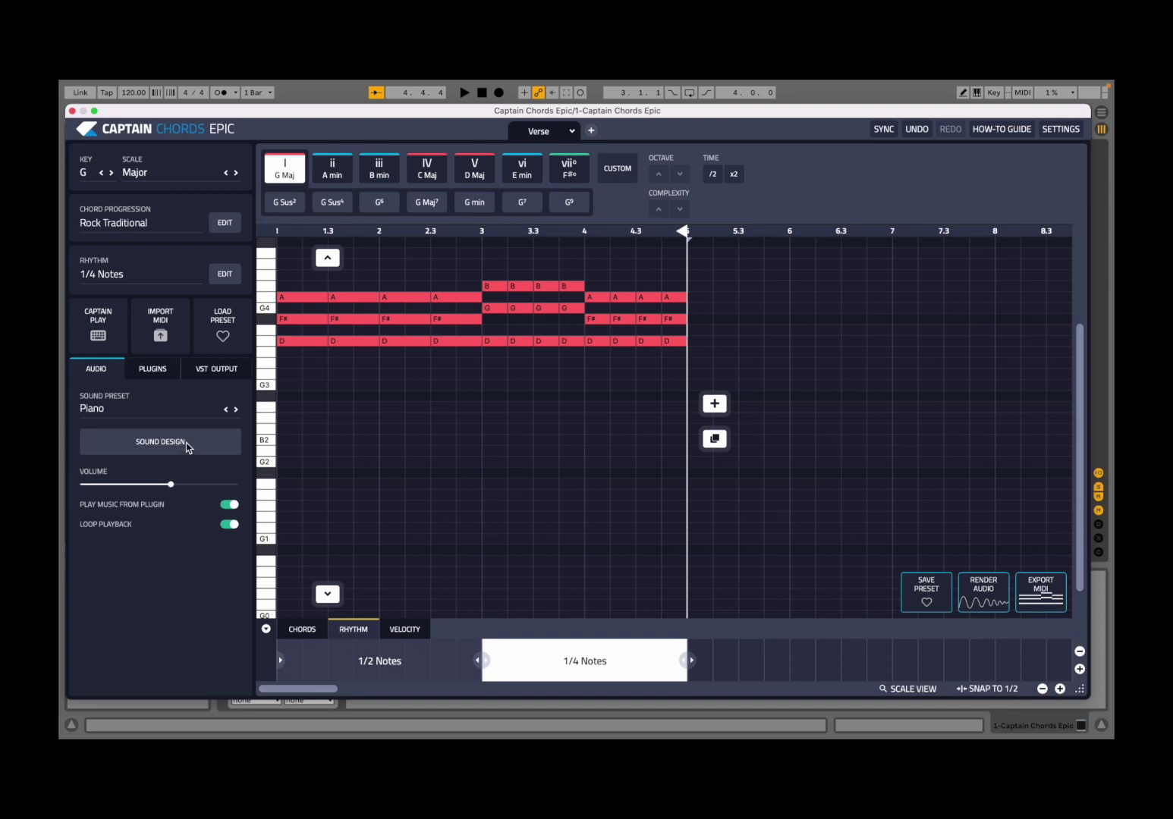
Load Arturia's Pigments as the VST instrument, close its window, and play back the progression briefly.
{"action": "left_click", "coordinate": [160, 370]}
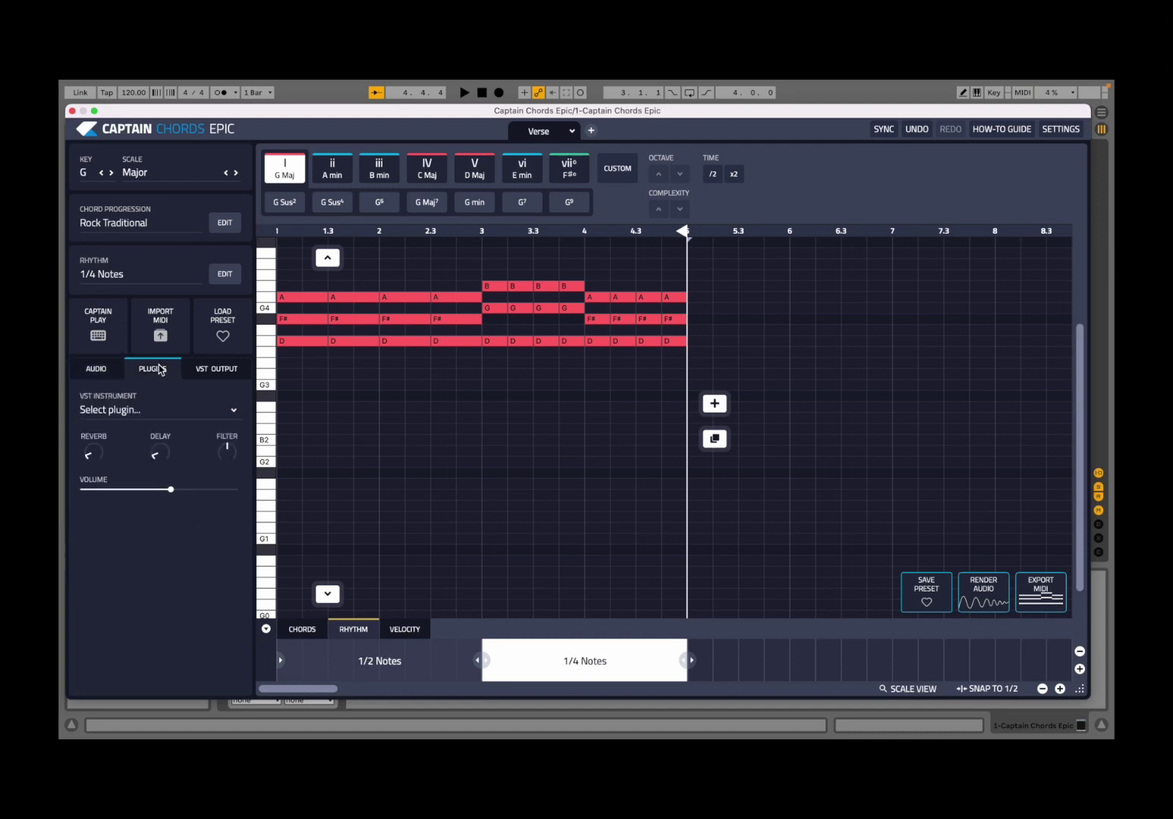
{"action": "left_click", "coordinate": [140, 413]}
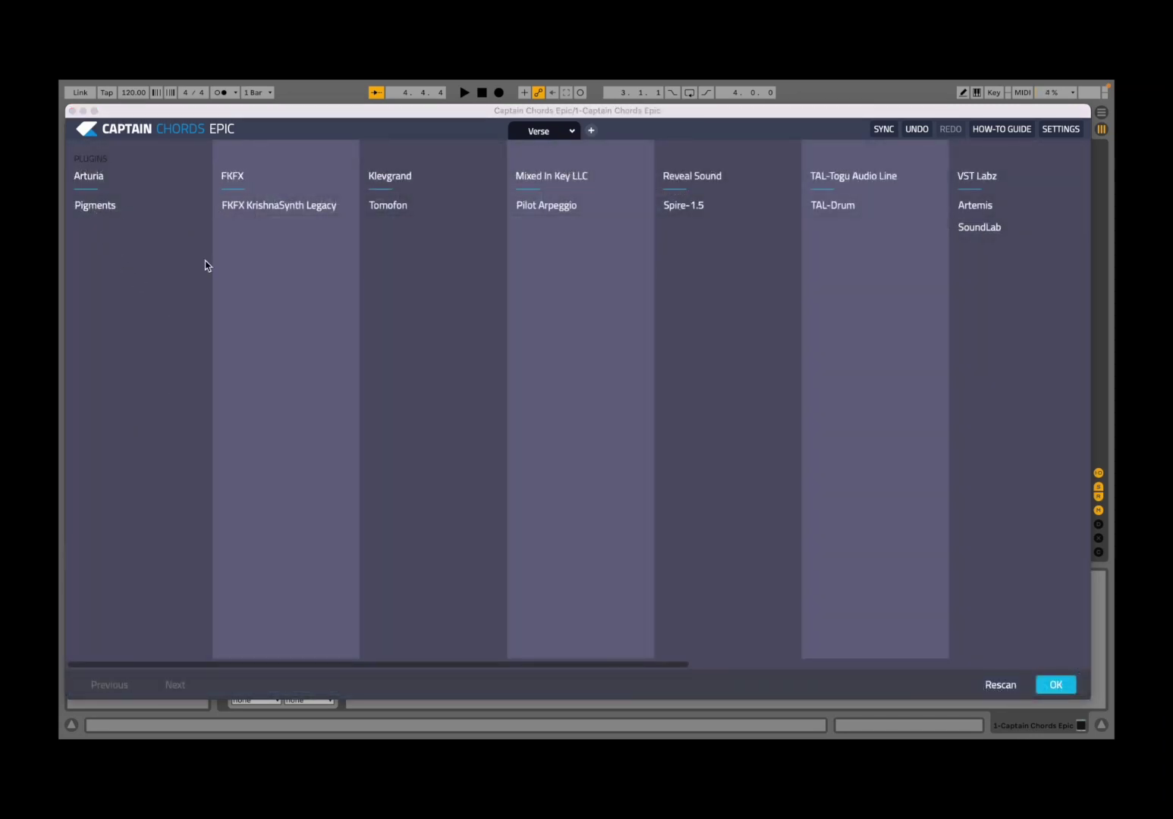
{"action": "left_click", "coordinate": [118, 205]}
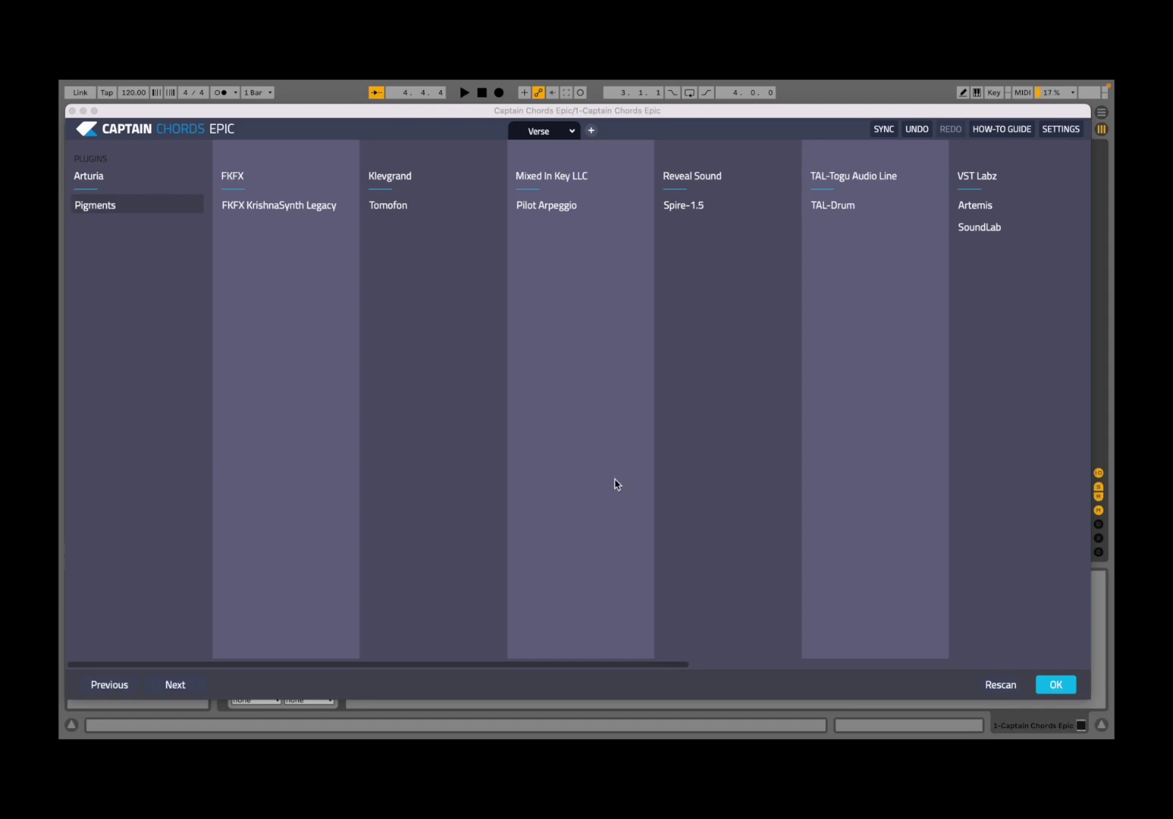
{"action": "left_click", "coordinate": [1055, 685]}
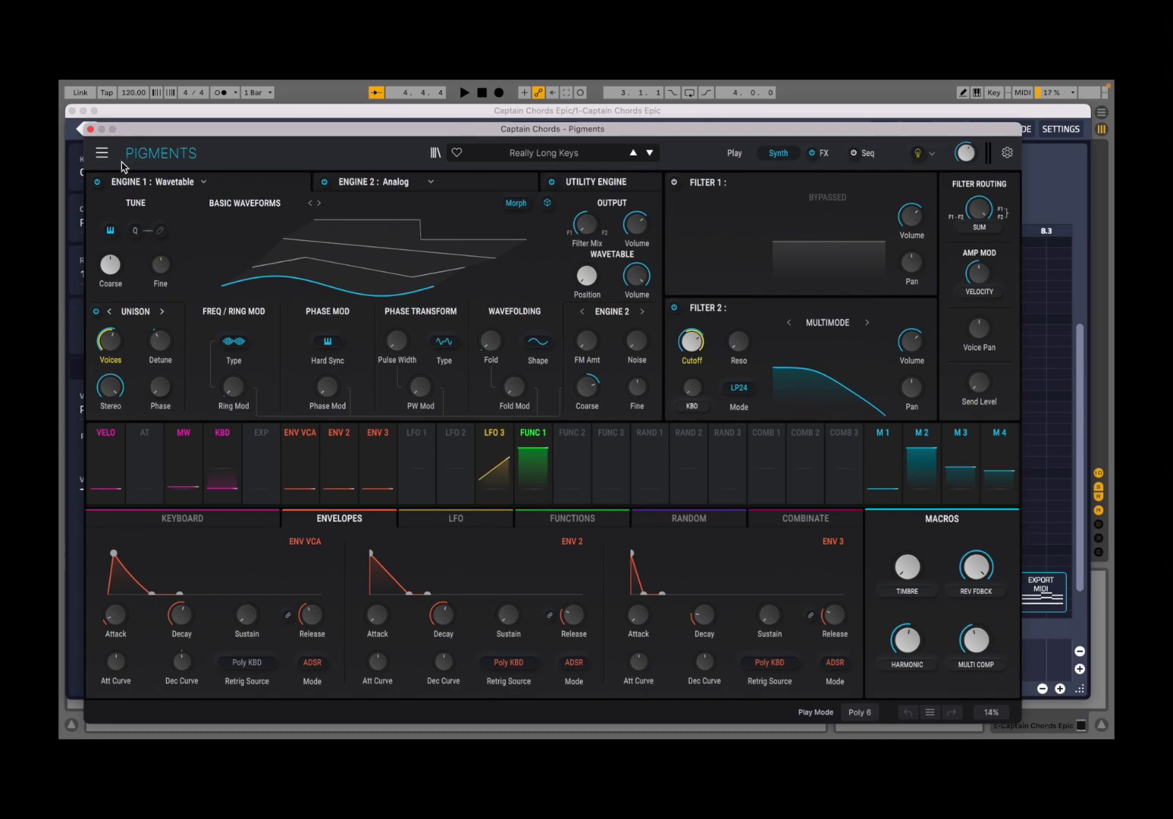
{"action": "left_click", "coordinate": [90, 129]}
{"action": "left_click", "coordinate": [464, 93]}
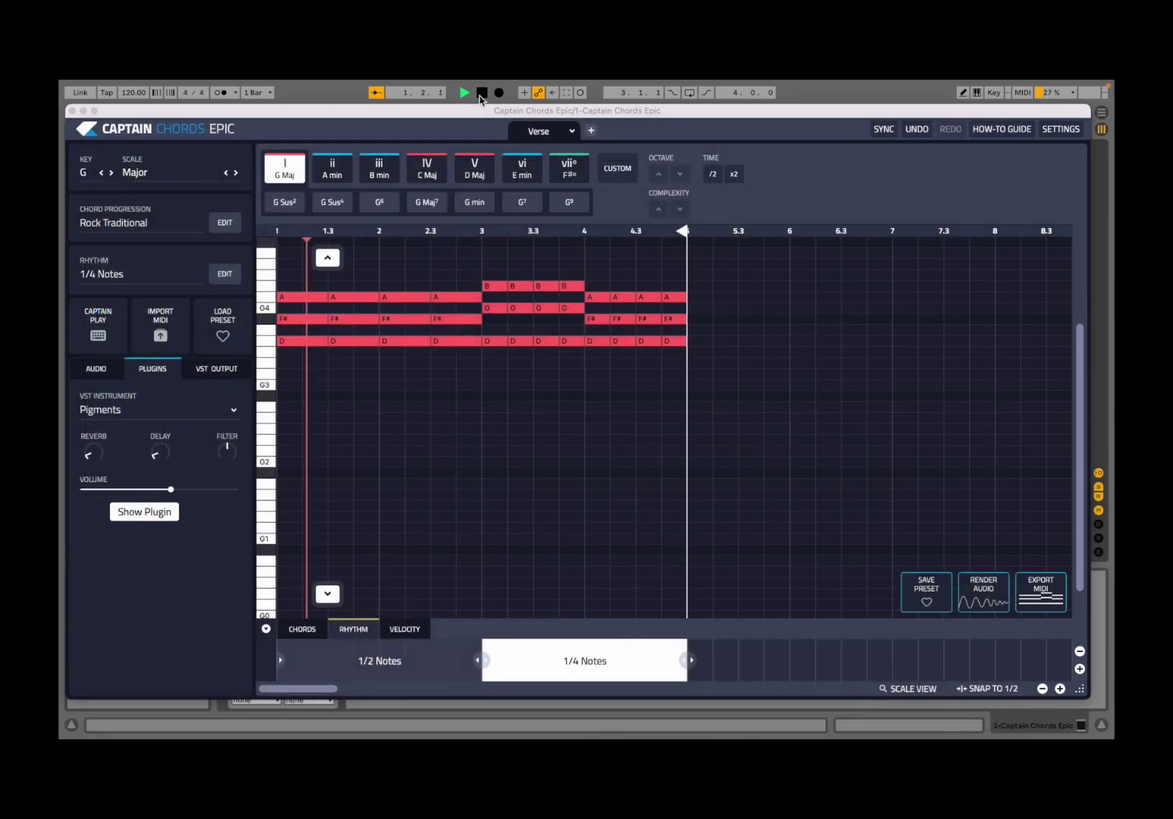
{"action": "left_click", "coordinate": [481, 92]}
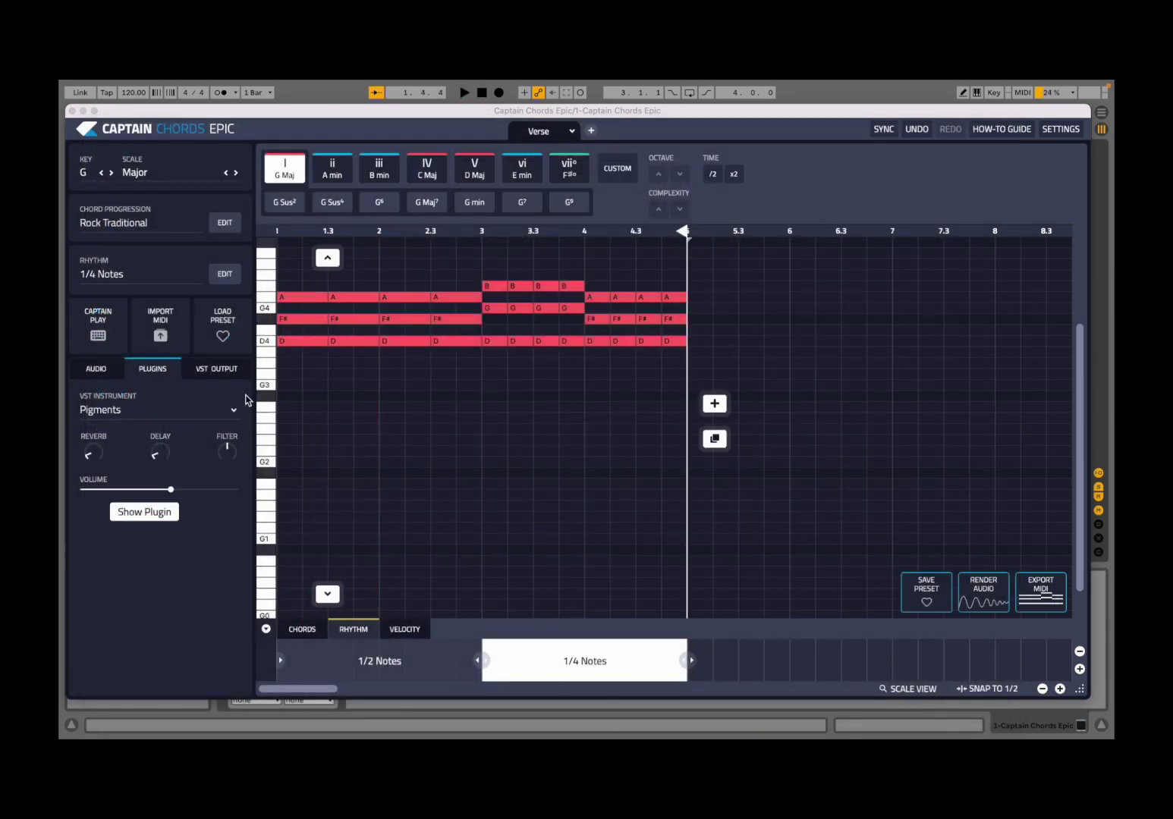
Play back the progression with the built-in Piano sound, then check the VST output option and return to built-in audio.
{"action": "left_click", "coordinate": [105, 372]}
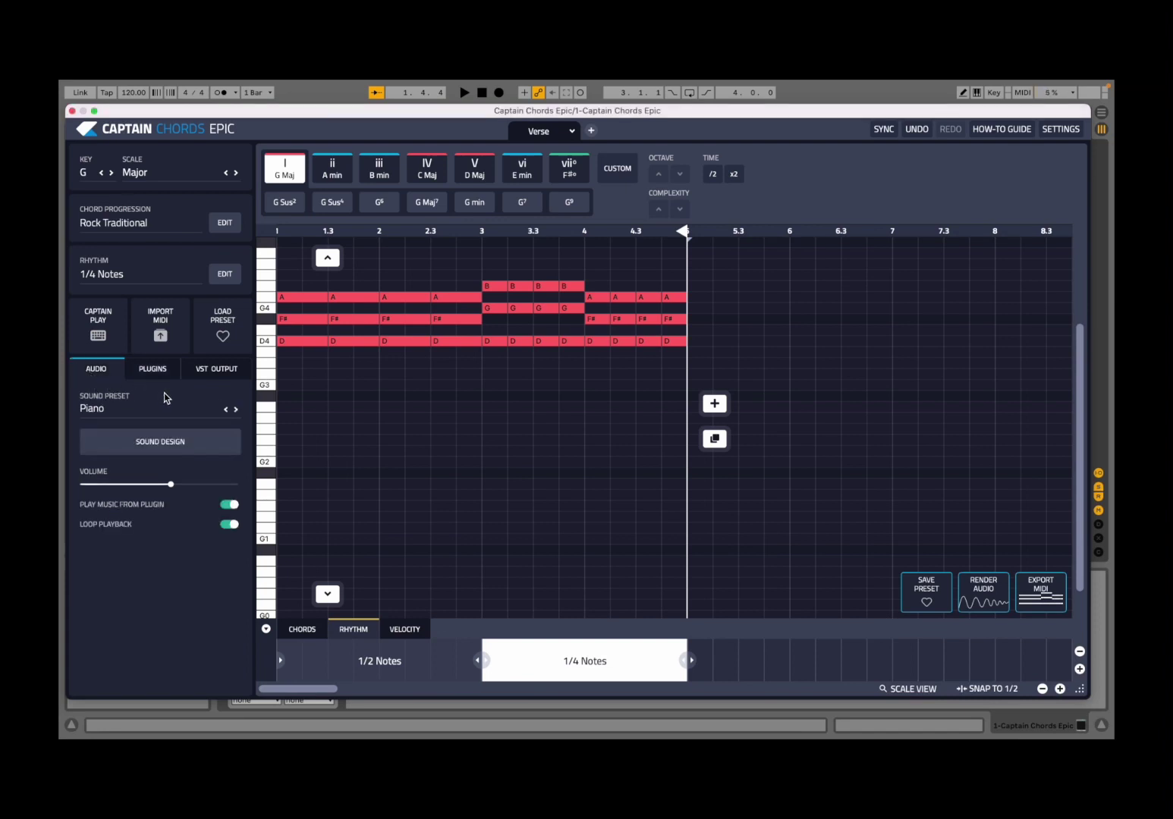
{"action": "left_click", "coordinate": [462, 92]}
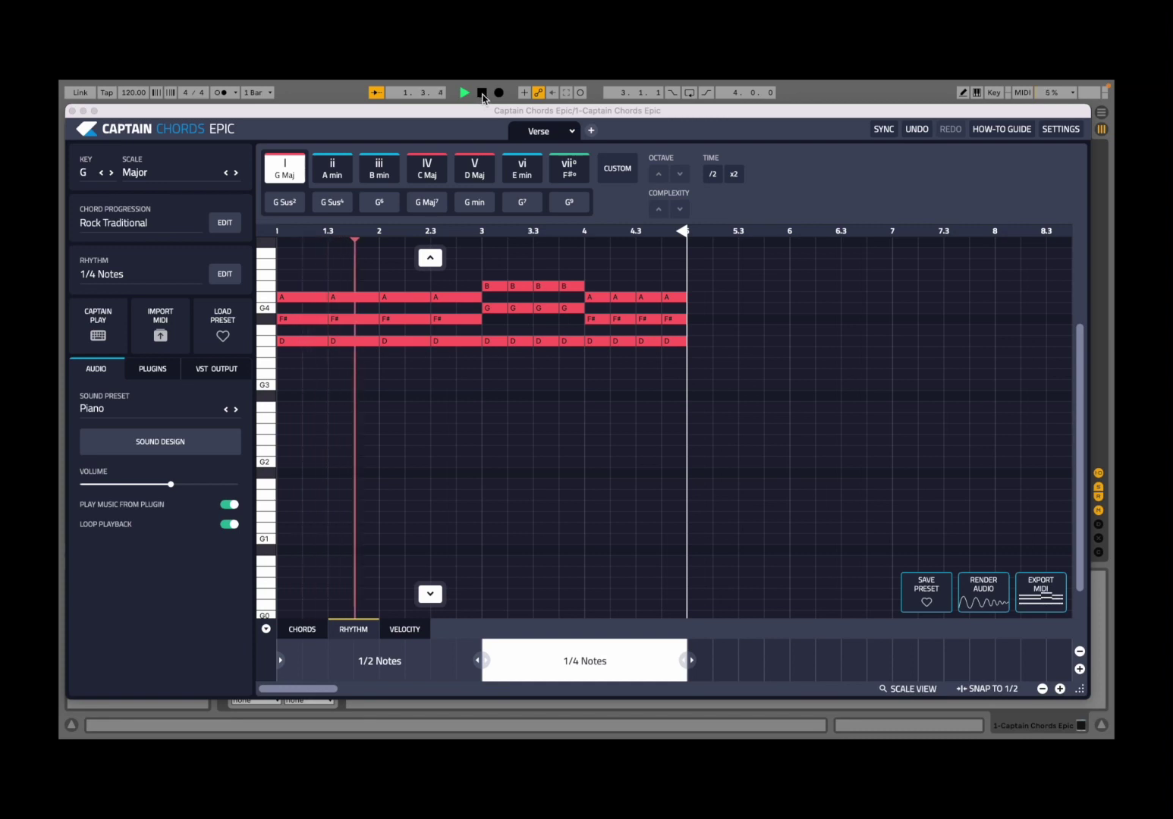
{"action": "left_click", "coordinate": [223, 377]}
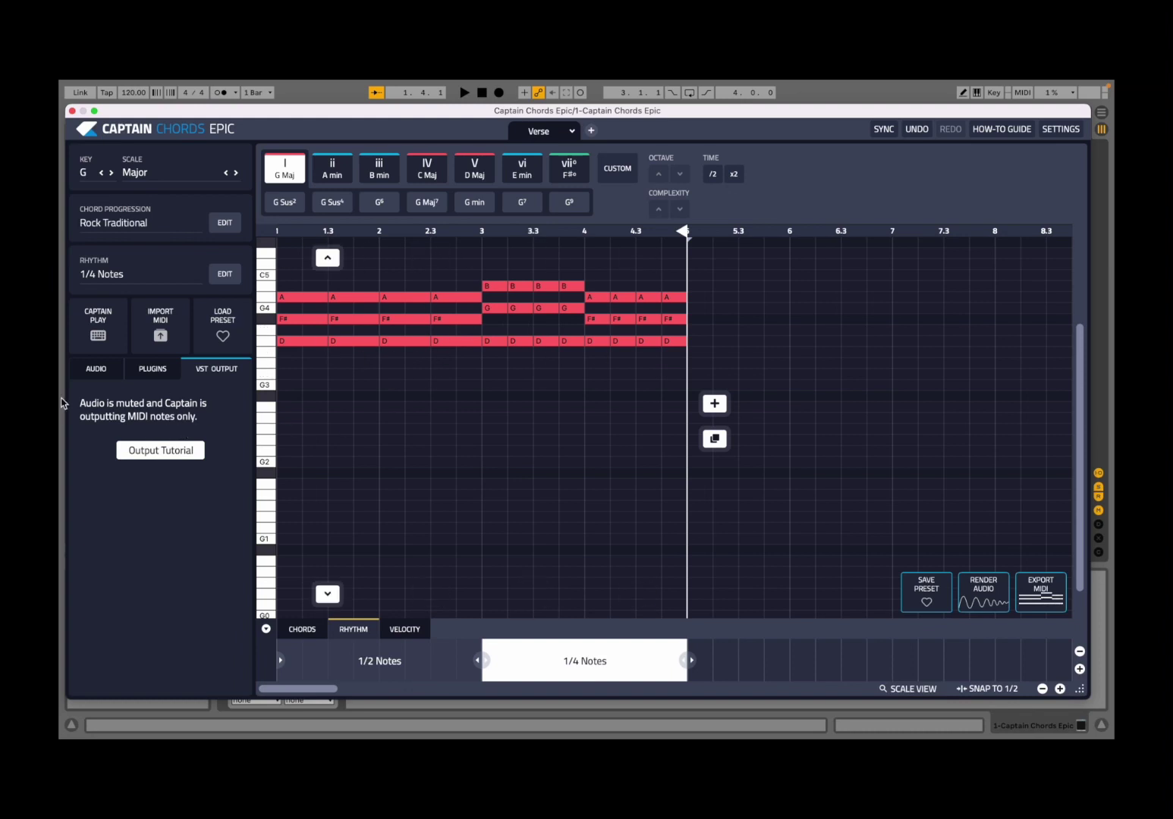
{"action": "left_click", "coordinate": [96, 369]}
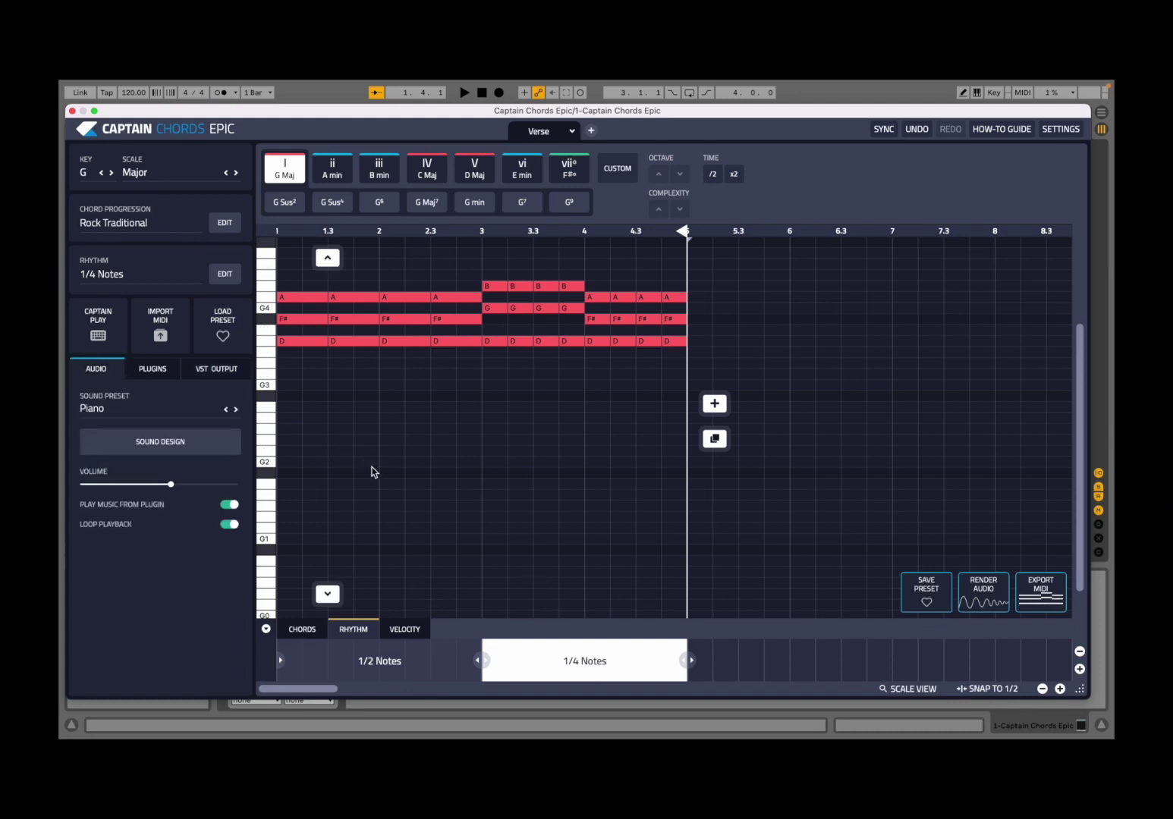
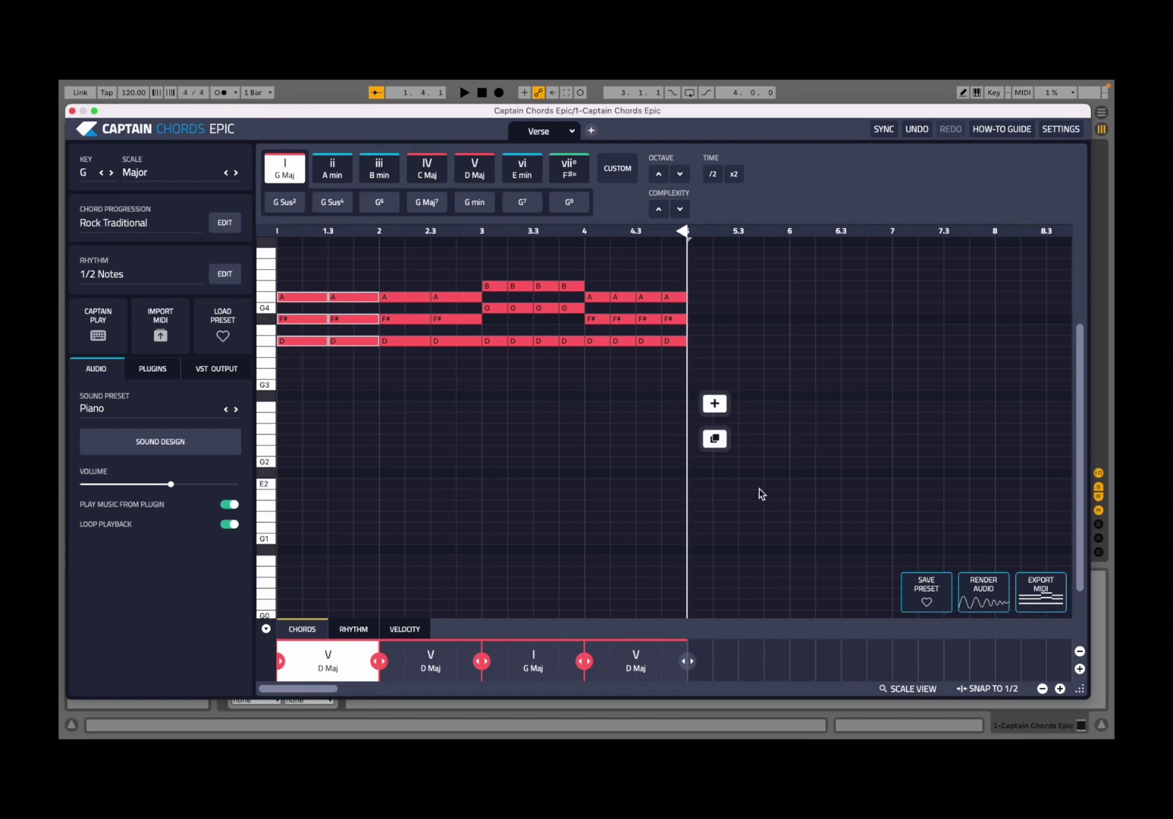
Delete all notes of the chord progression and set the scale to Minor.
{"action": "left_click_drag", "start_coordinate": [760, 493], "coordinate": [251, 220]}
{"action": "right_click", "coordinate": [346, 296]}
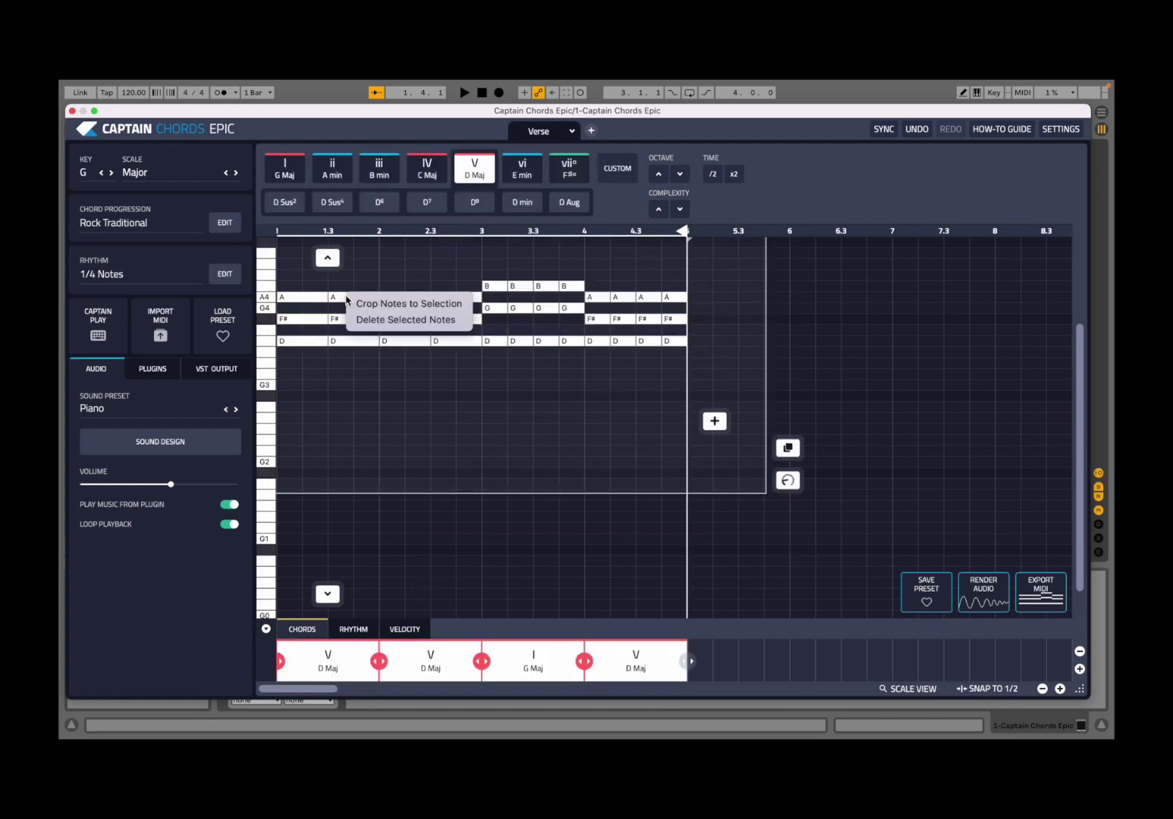
{"action": "left_click", "coordinate": [370, 319]}
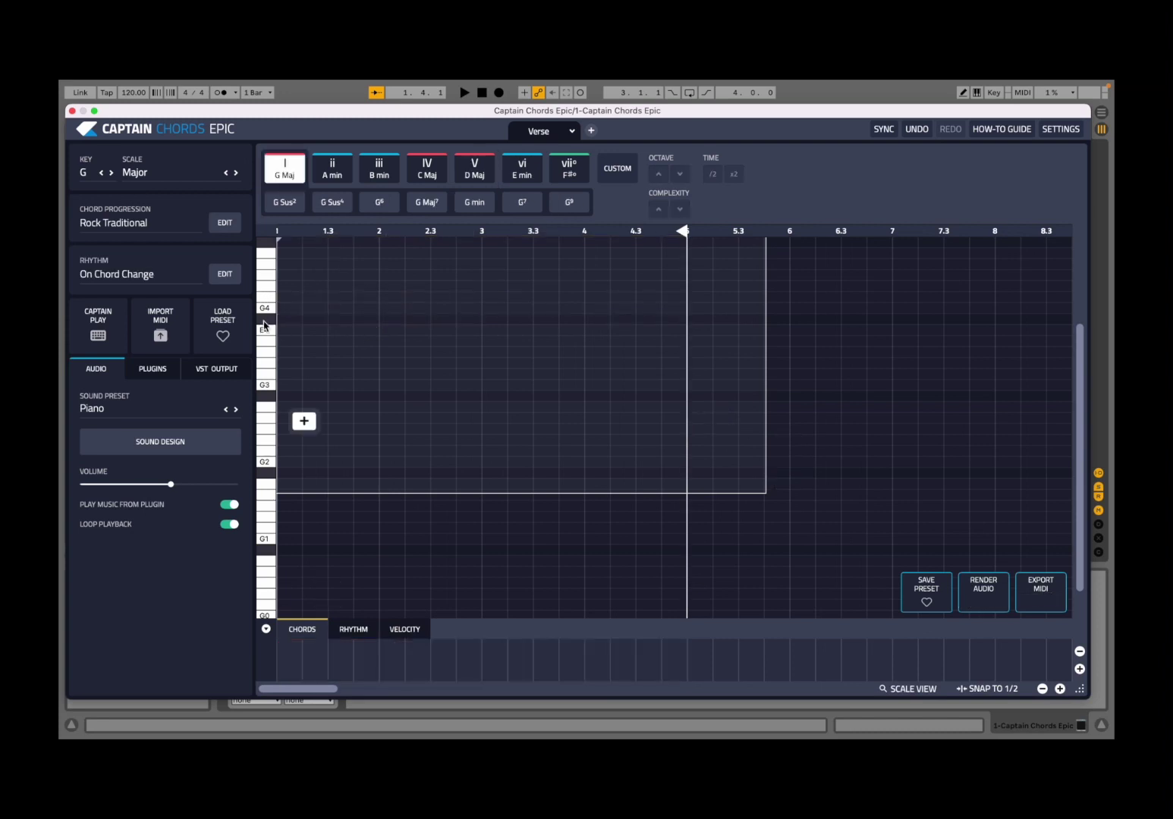
{"action": "left_click", "coordinate": [150, 175]}
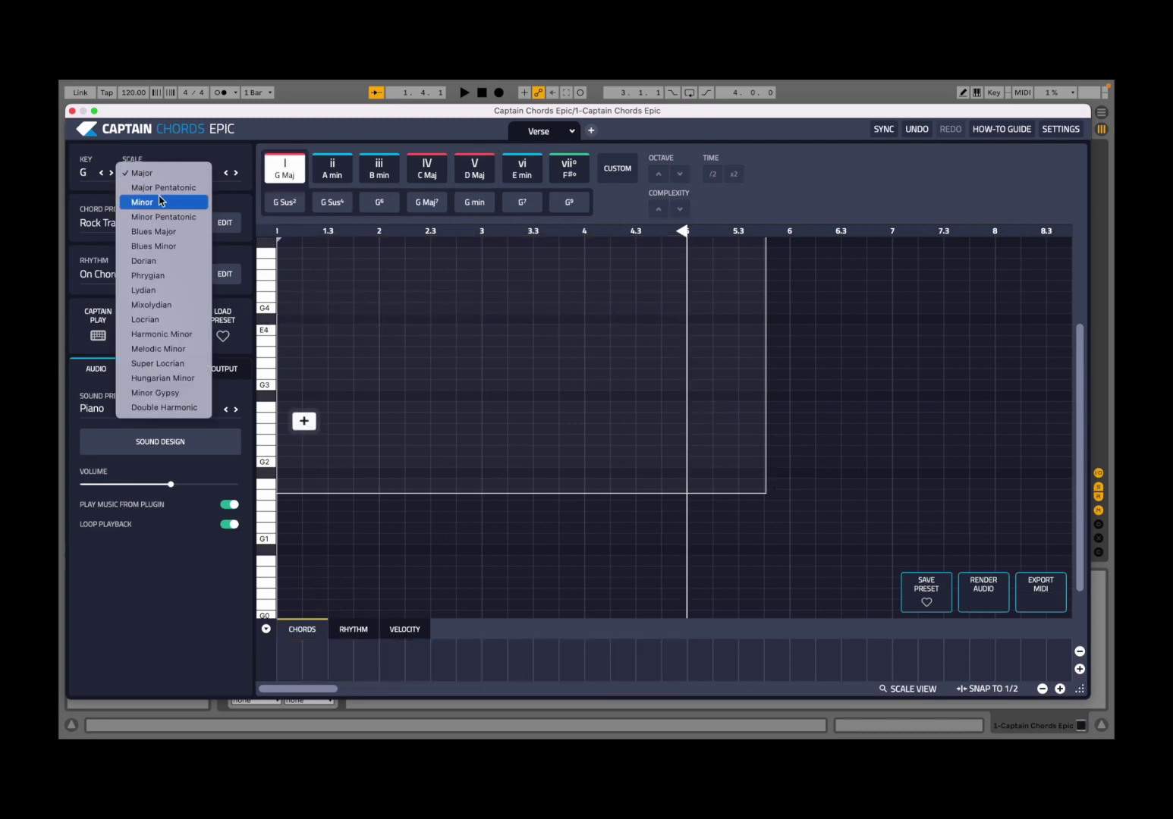
{"action": "left_click", "coordinate": [161, 201]}
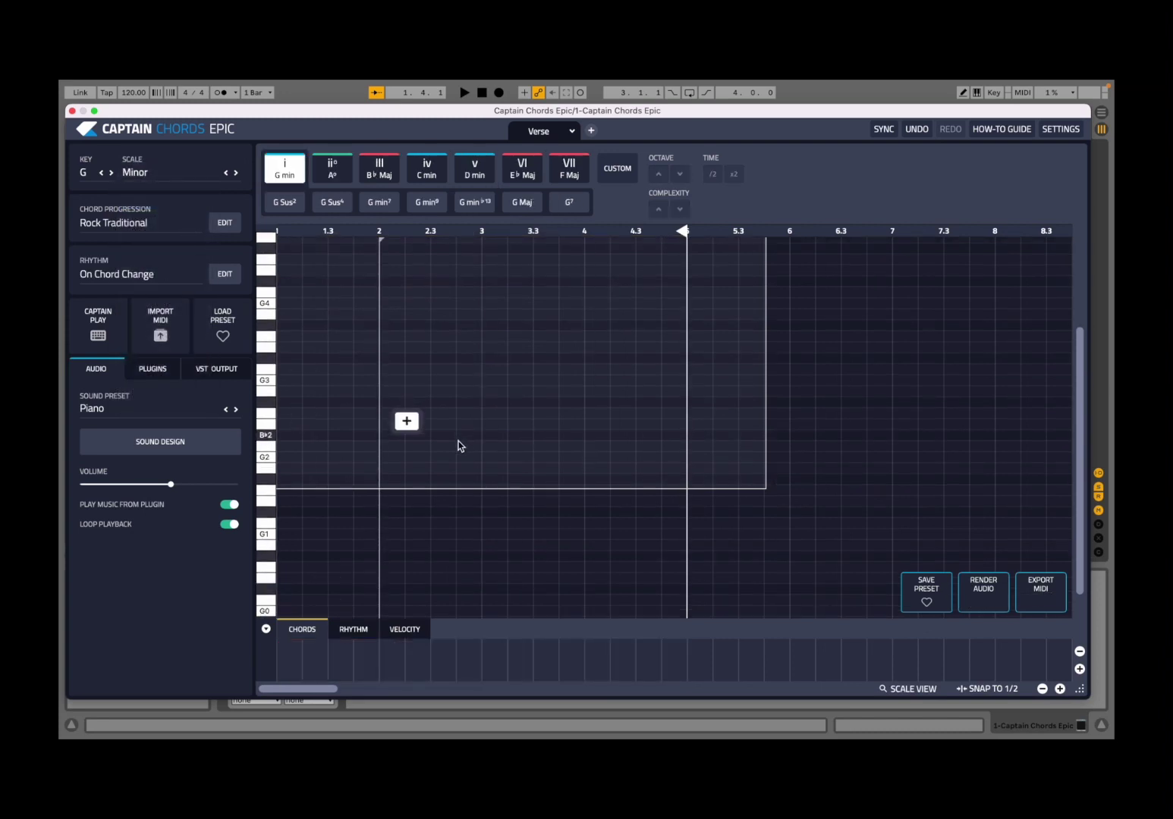
Build a four-bar progression of G min, B♭ Maj, C min and F Maj, one chord per bar.
{"action": "scroll", "coordinate": [455, 440], "scroll_direction": "up", "scroll_amount": 2}
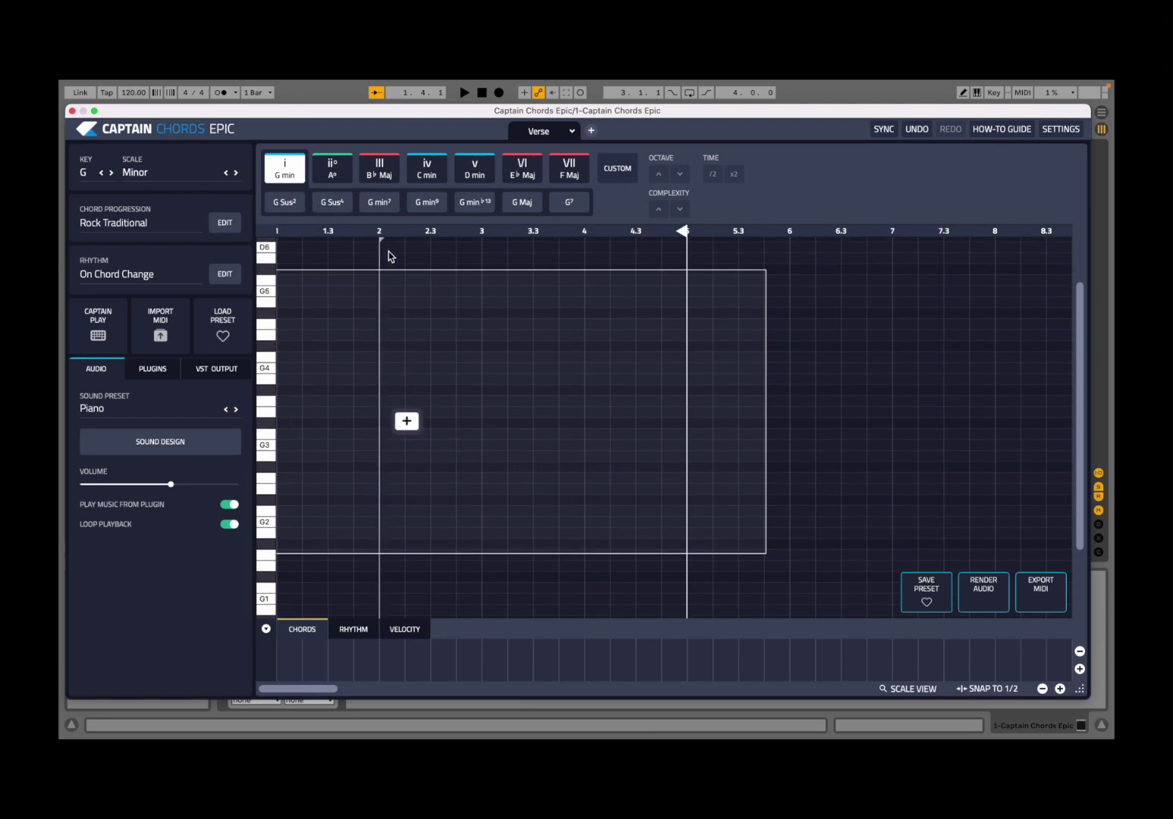
{"action": "left_click", "coordinate": [284, 174]}
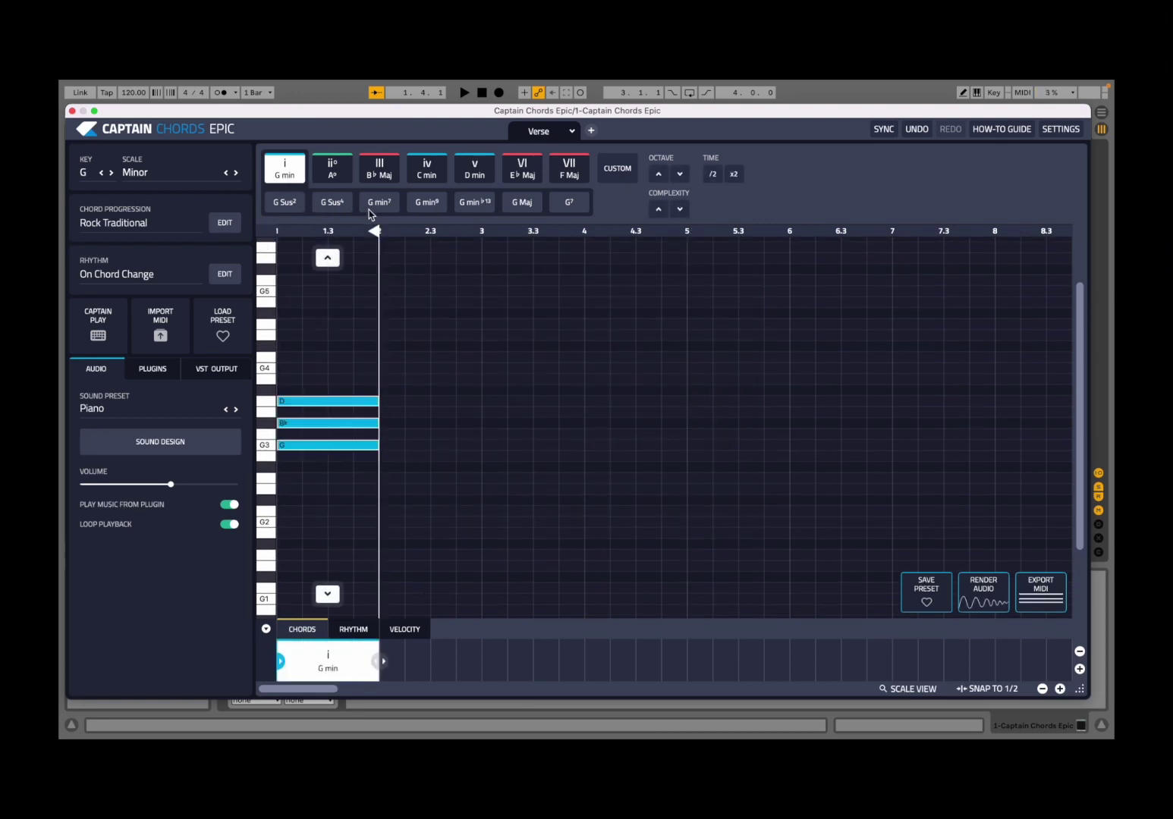
{"action": "left_click", "coordinate": [406, 404]}
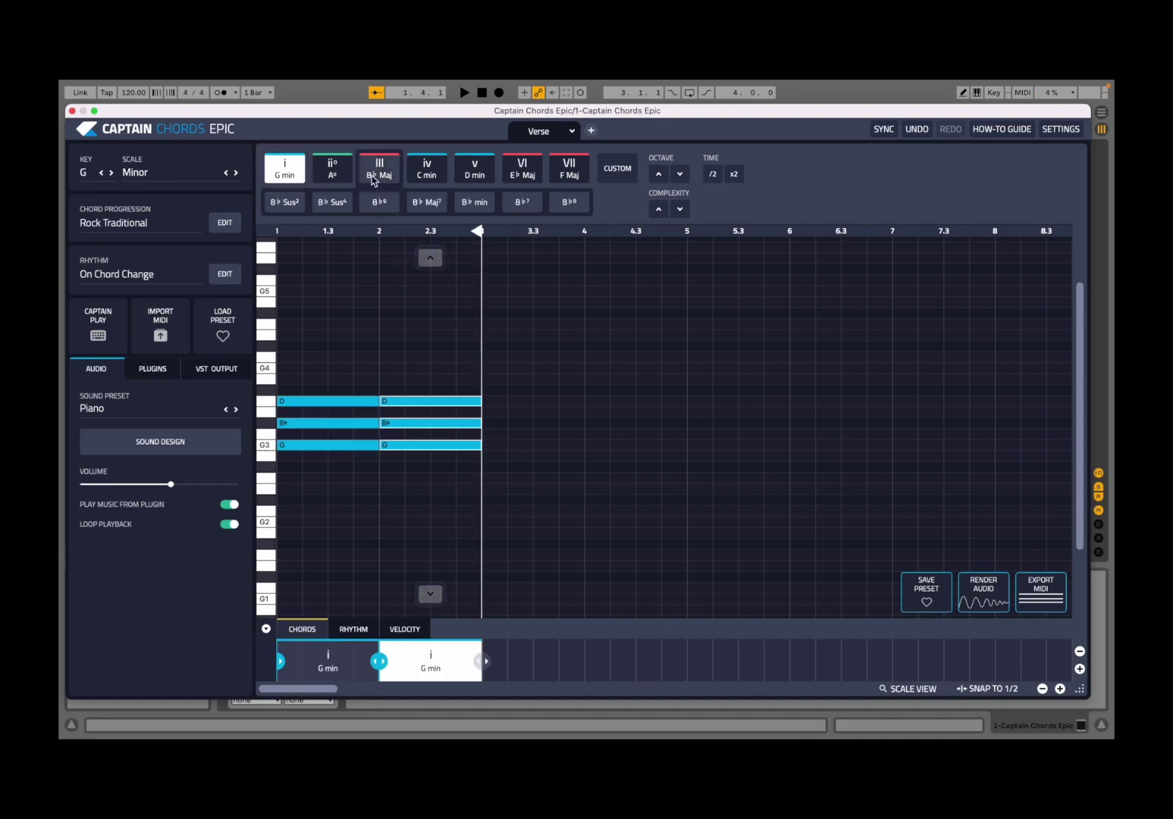
{"action": "left_click", "coordinate": [380, 168]}
{"action": "left_click", "coordinate": [507, 406]}
{"action": "left_click", "coordinate": [427, 168]}
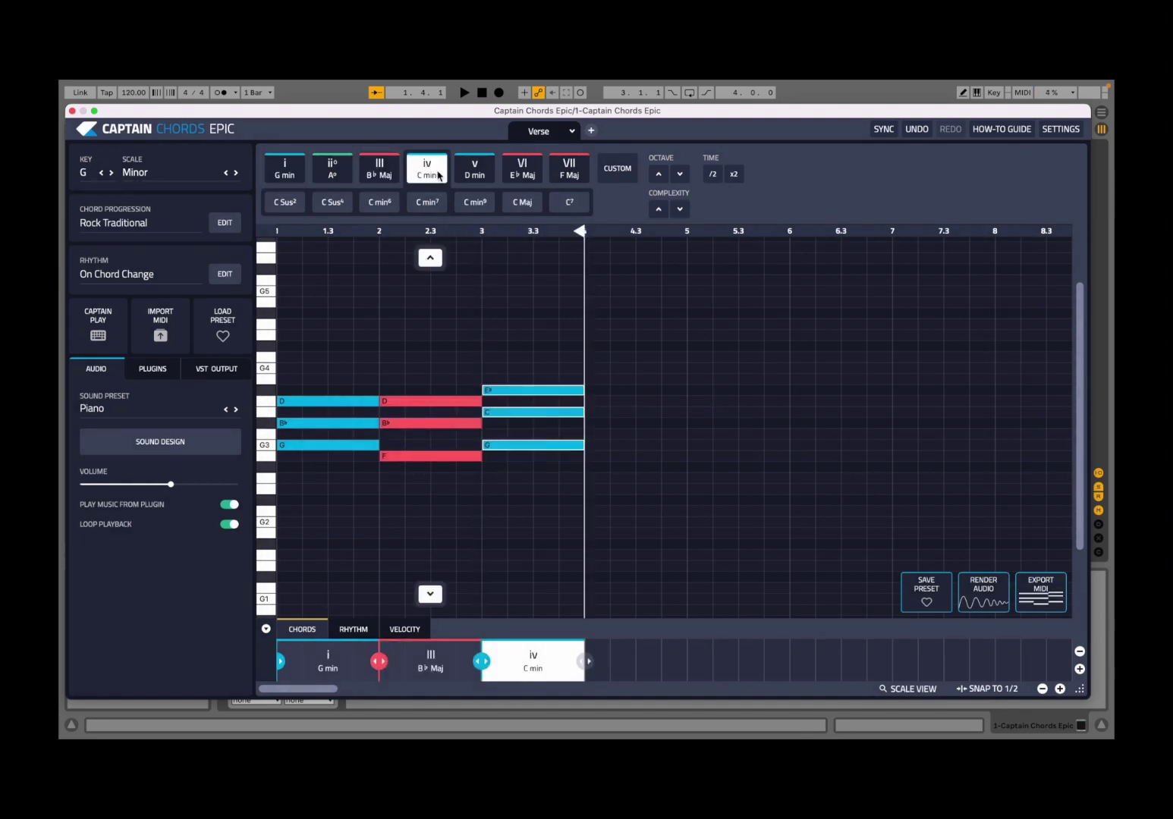
{"action": "left_click", "coordinate": [611, 402]}
{"action": "left_click", "coordinate": [573, 173]}
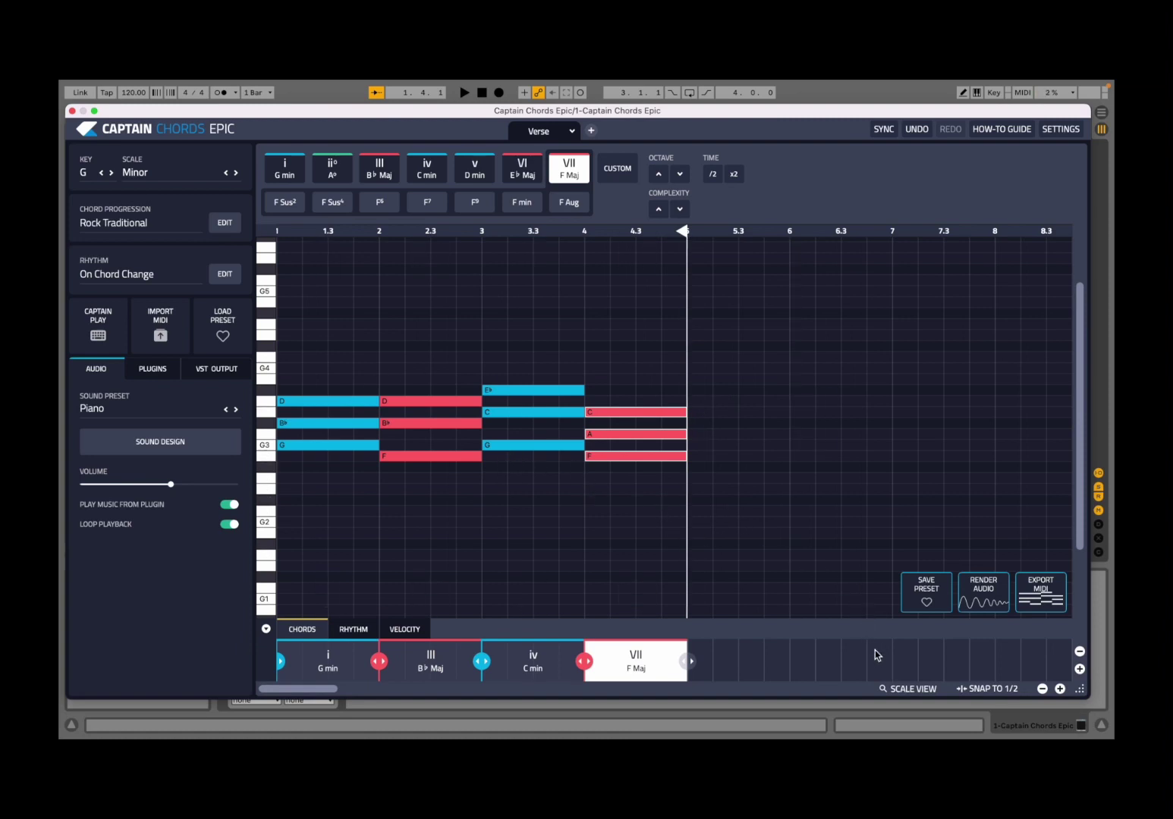
Compare the piano roll in Fit to View, Scale View and Folded View, ending on Scale View.
{"action": "left_click", "coordinate": [908, 690]}
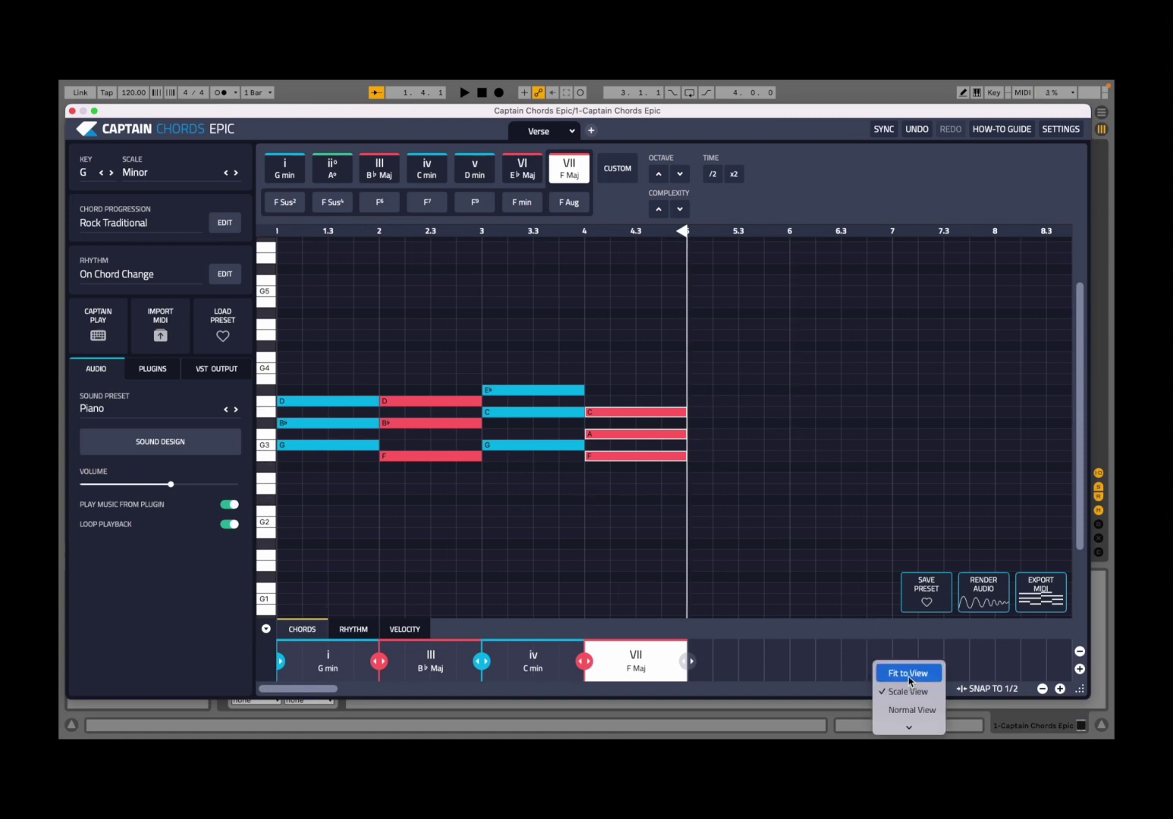
{"action": "left_click", "coordinate": [908, 674]}
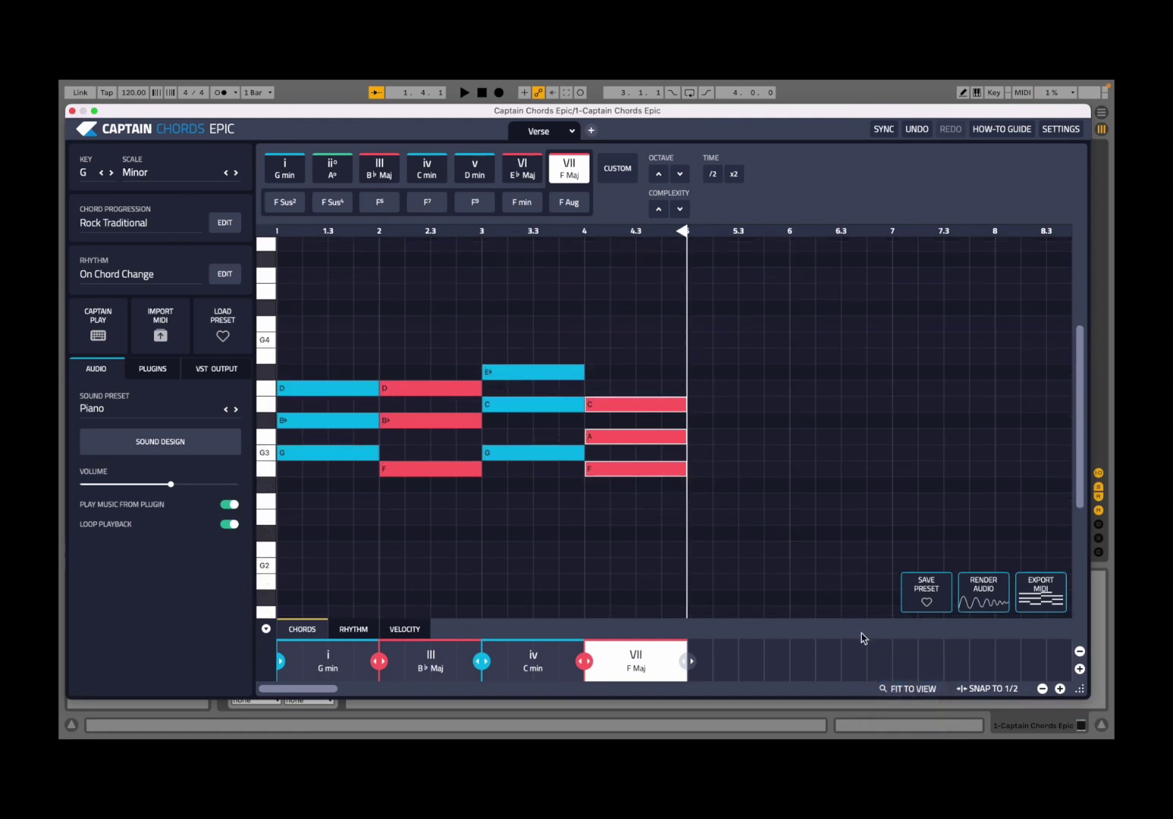
{"action": "left_click", "coordinate": [914, 690]}
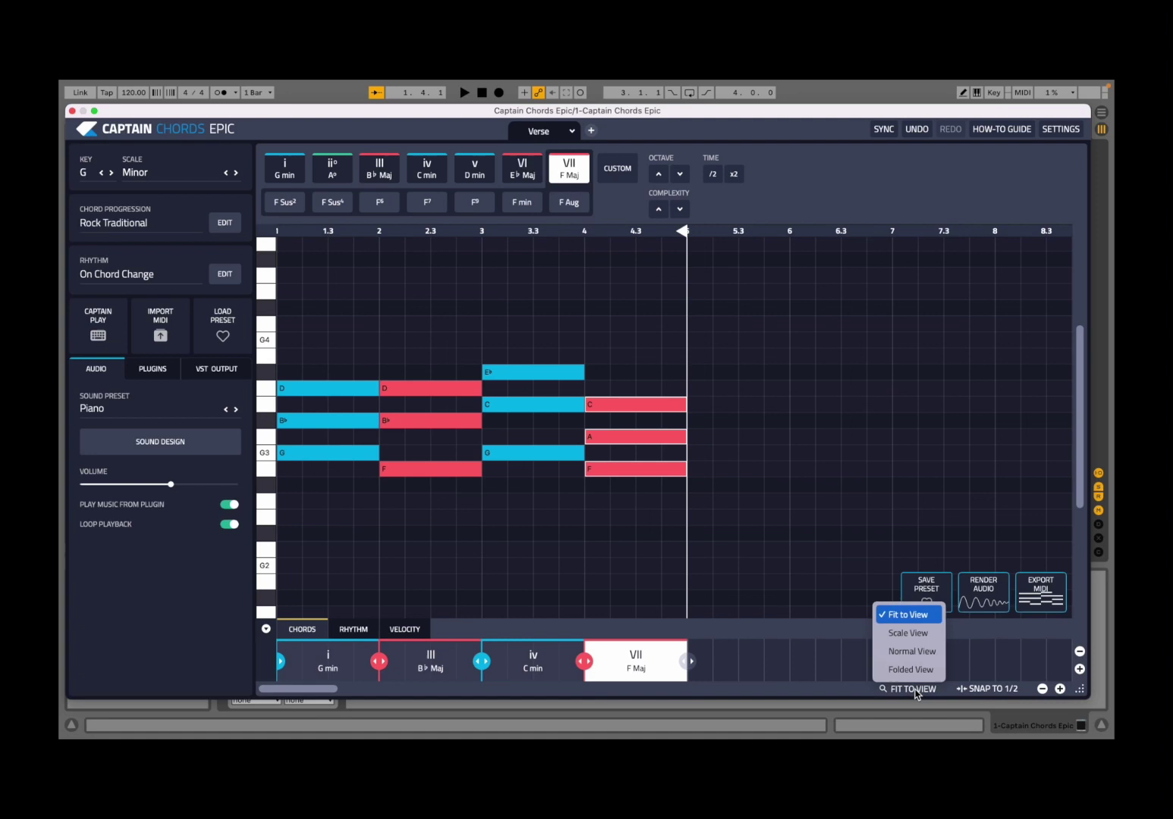
{"action": "left_click", "coordinate": [910, 635]}
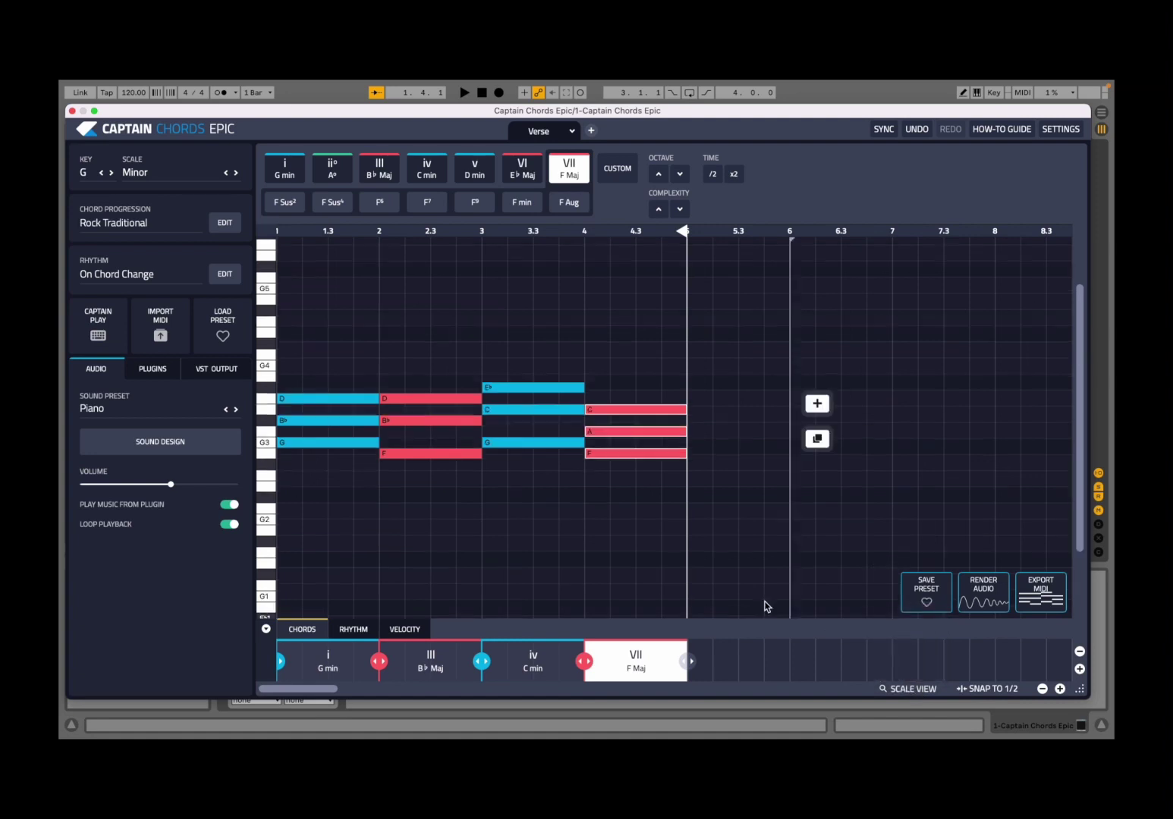
{"action": "left_click", "coordinate": [907, 690]}
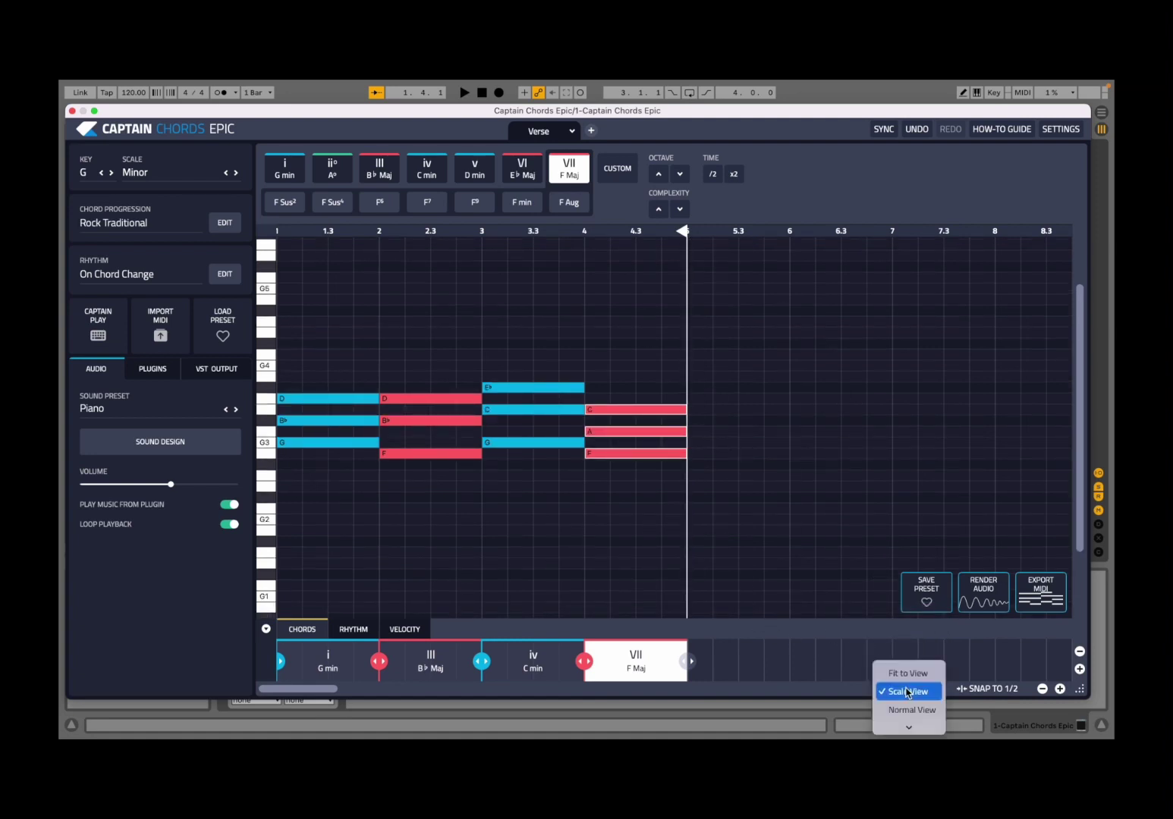
{"action": "left_click", "coordinate": [907, 722]}
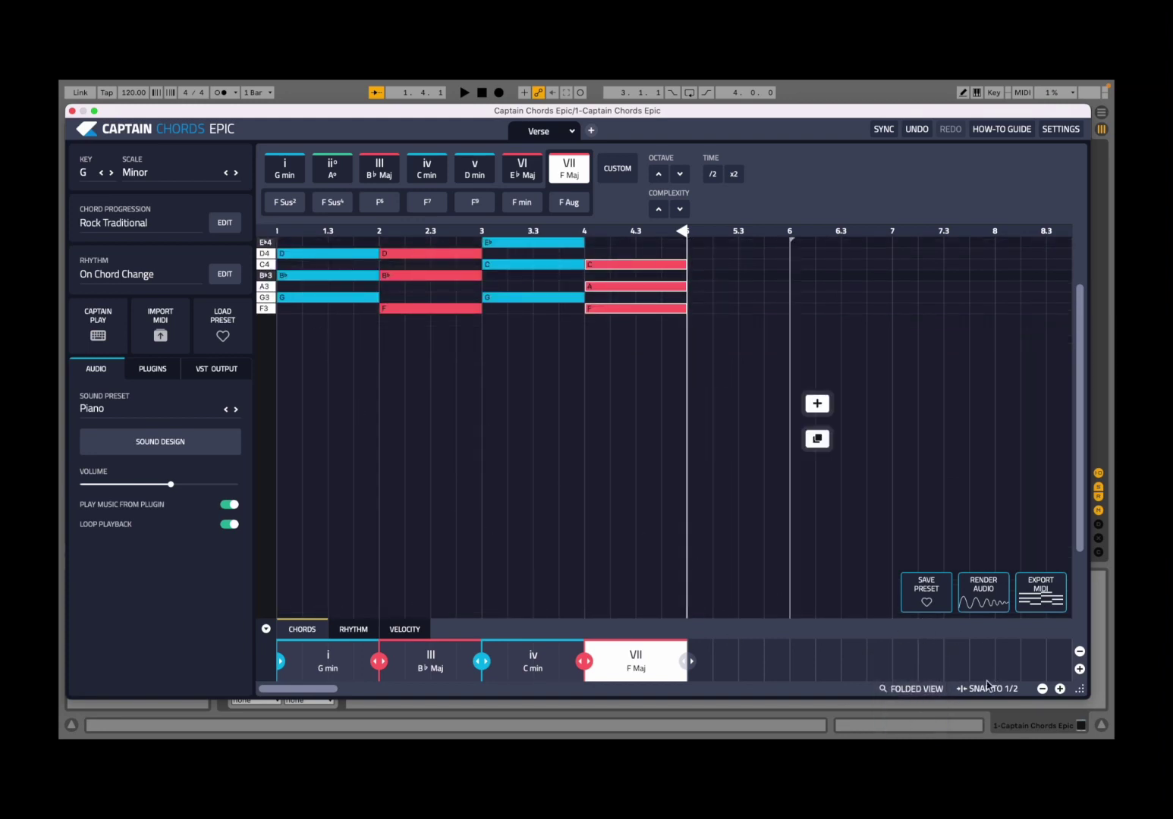
{"action": "left_click", "coordinate": [914, 691]}
{"action": "left_click", "coordinate": [908, 655]}
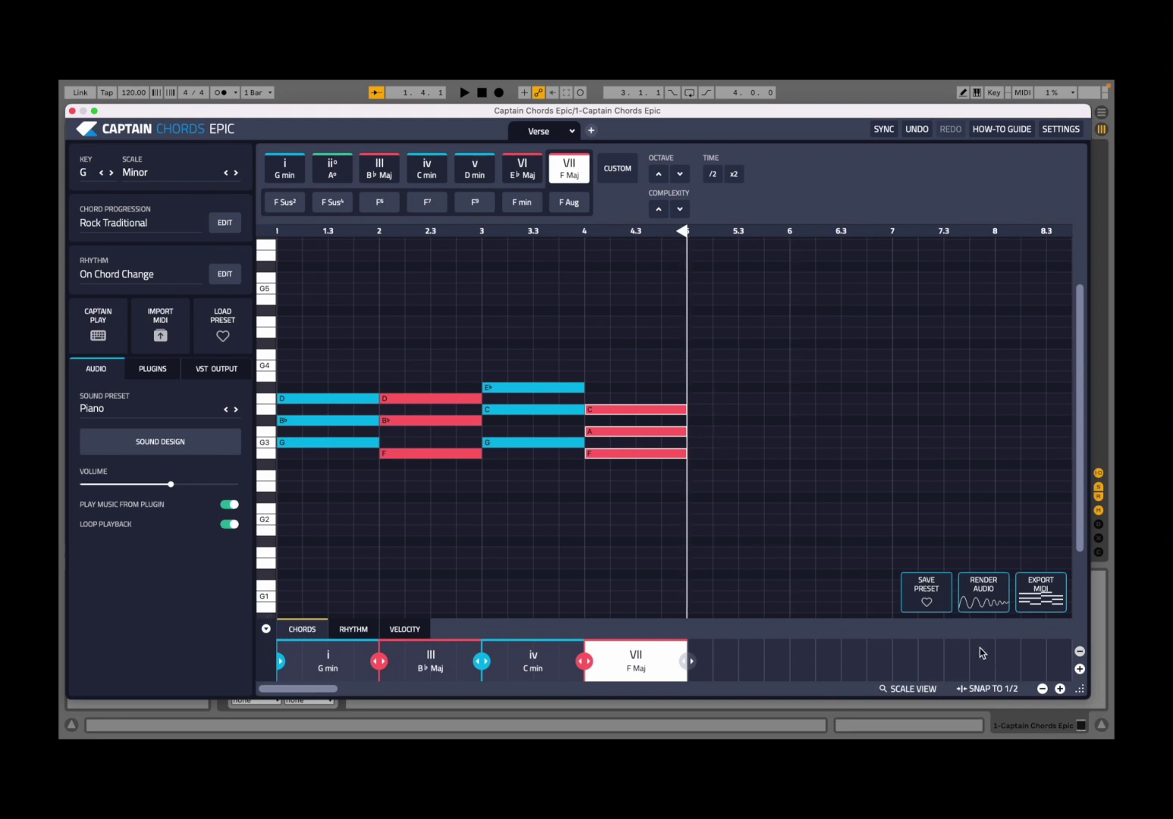
Check the available grid snap options, leaving the snap at 1/2.
{"action": "left_click", "coordinate": [973, 690]}
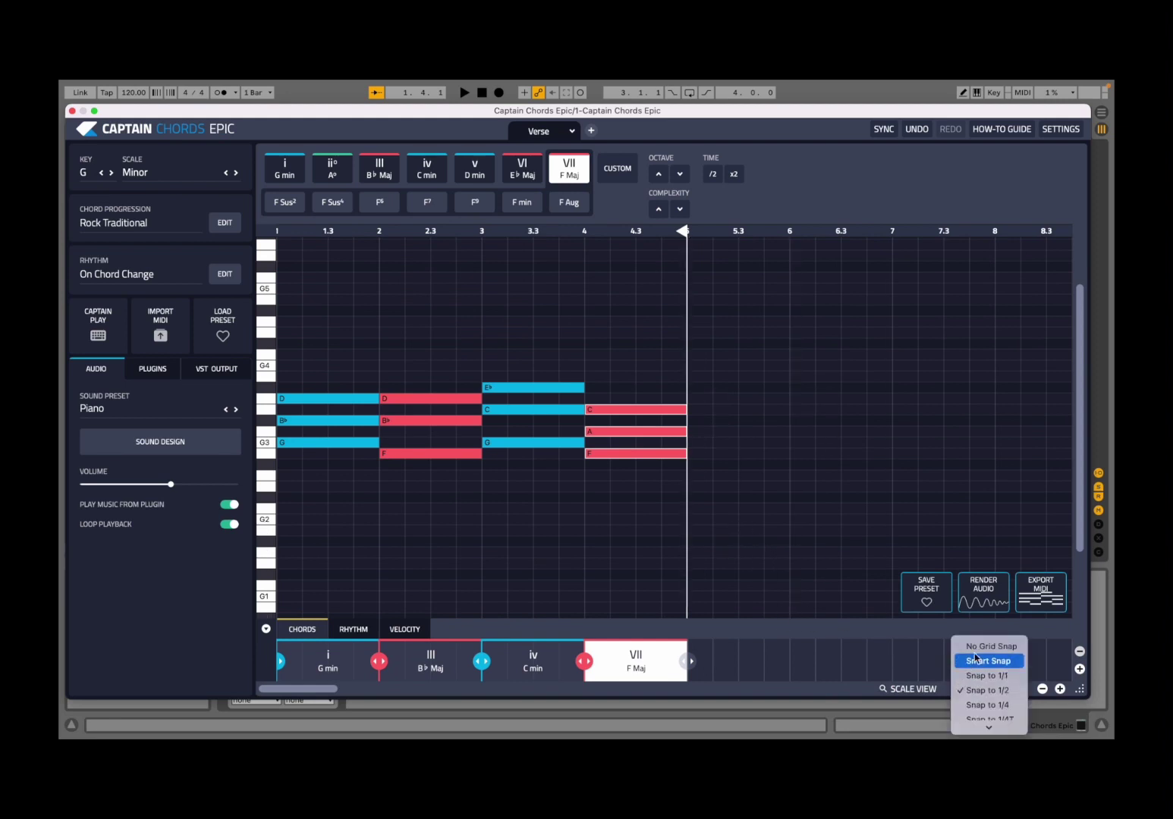
{"action": "mouse_move", "coordinate": [988, 727]}
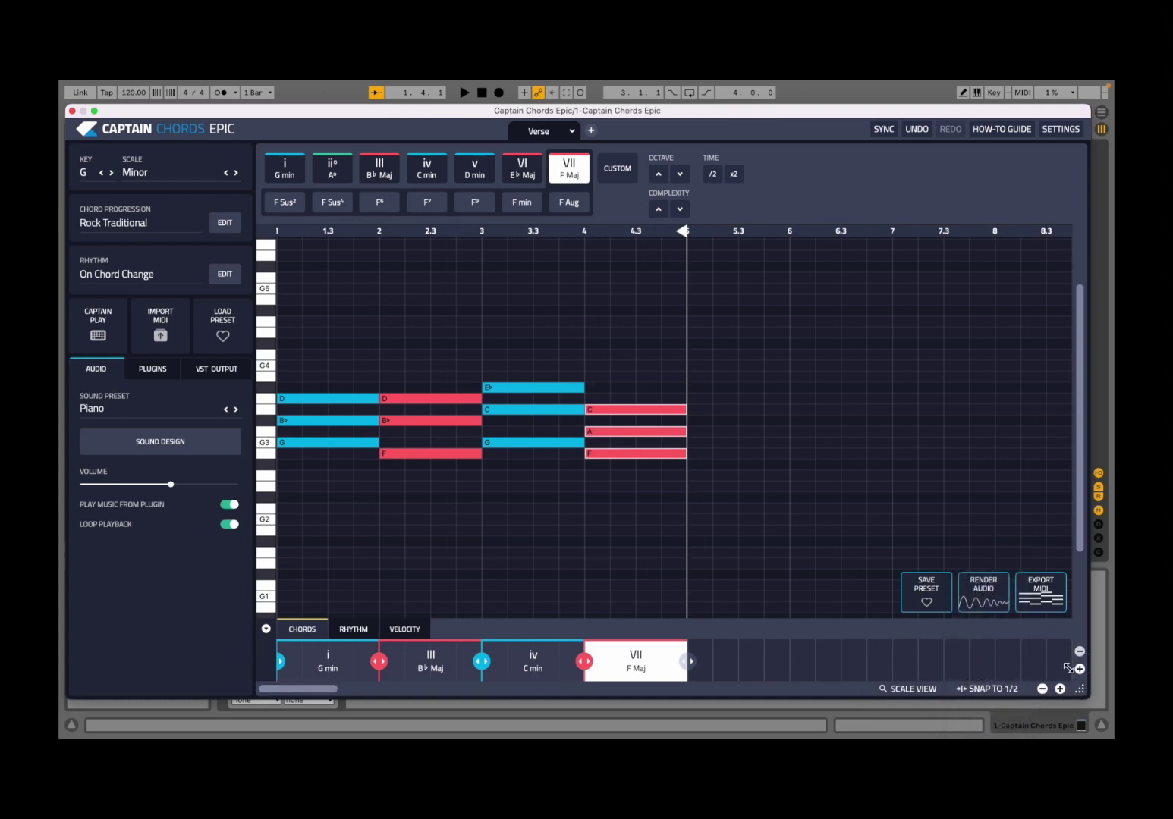
{"action": "mouse_move", "coordinate": [829, 558]}
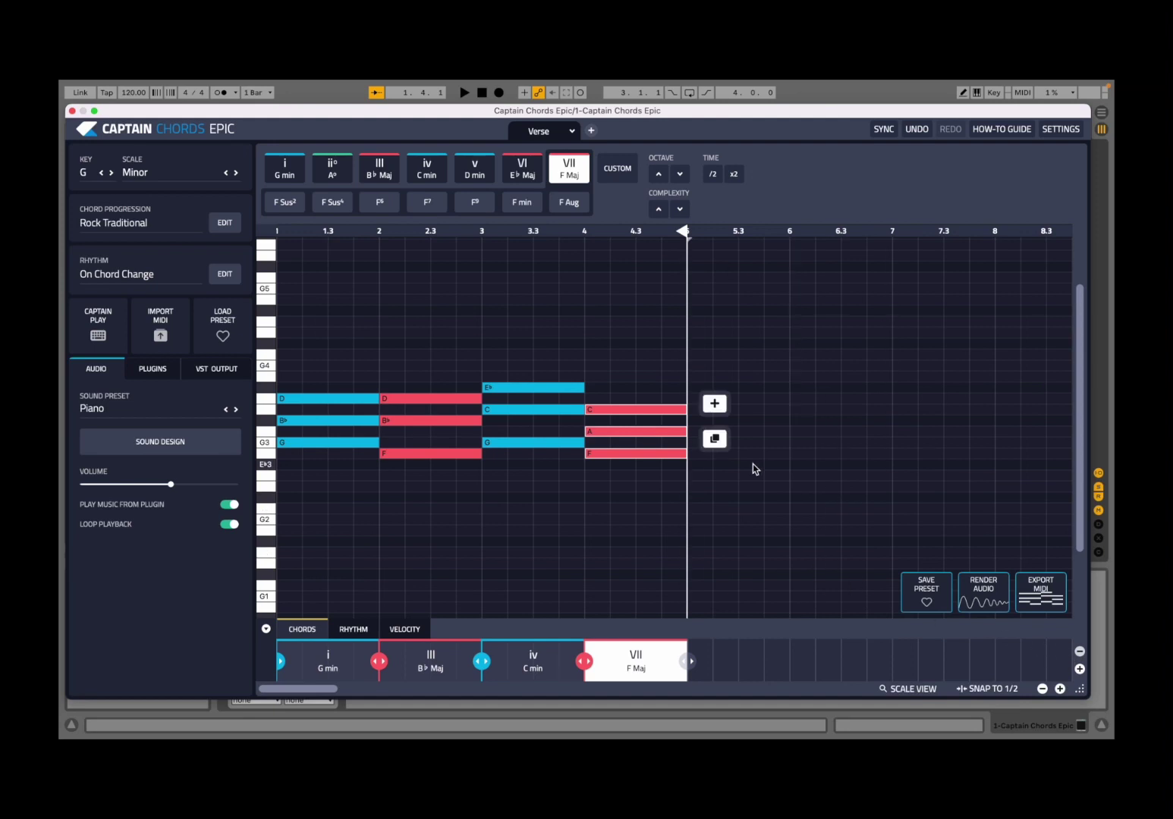
Duplicate the Verse section and switch between the original and its copy.
{"action": "left_click", "coordinate": [572, 134]}
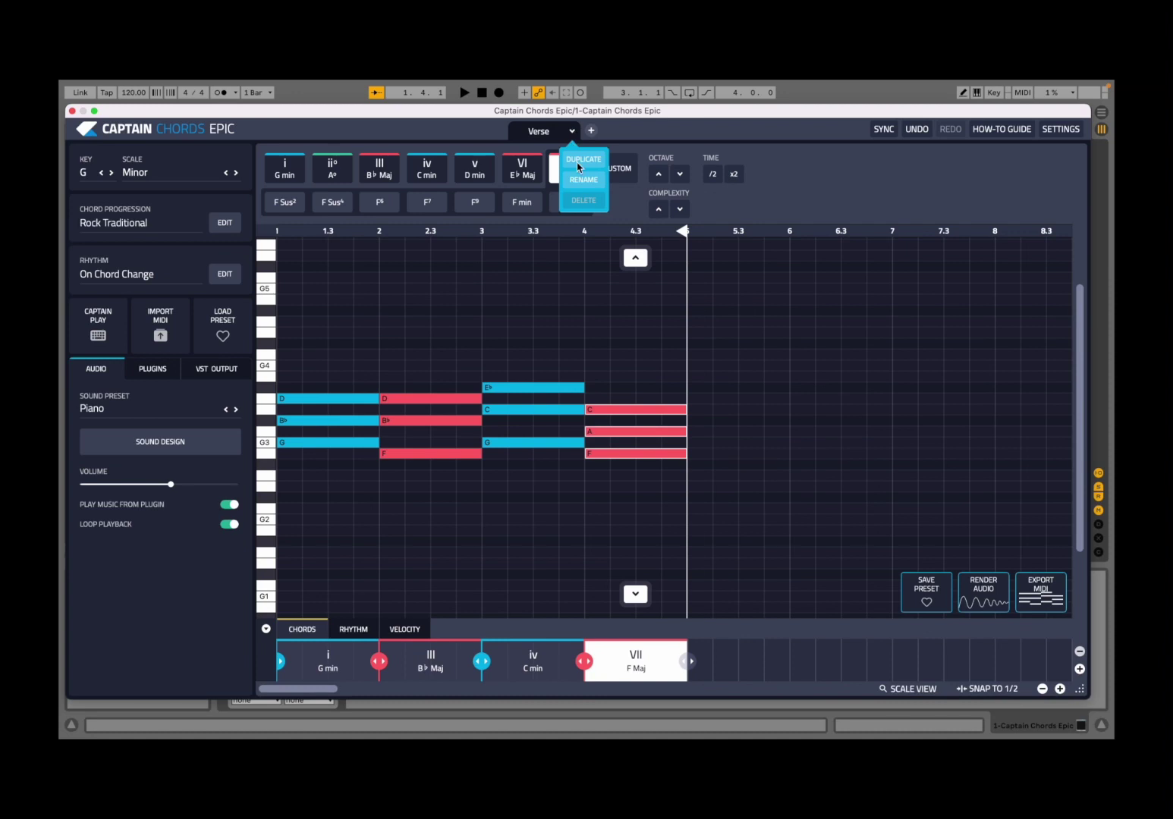
{"action": "left_click", "coordinate": [579, 162]}
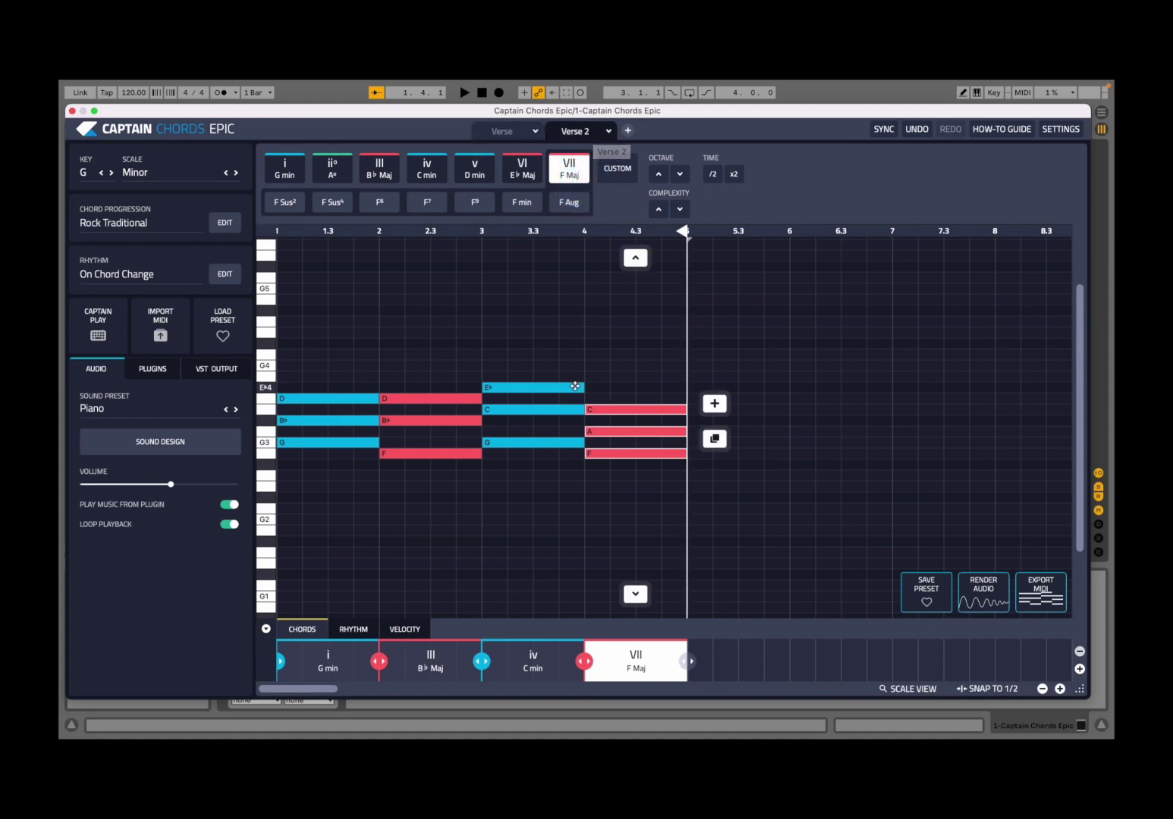
{"action": "left_click", "coordinate": [518, 136]}
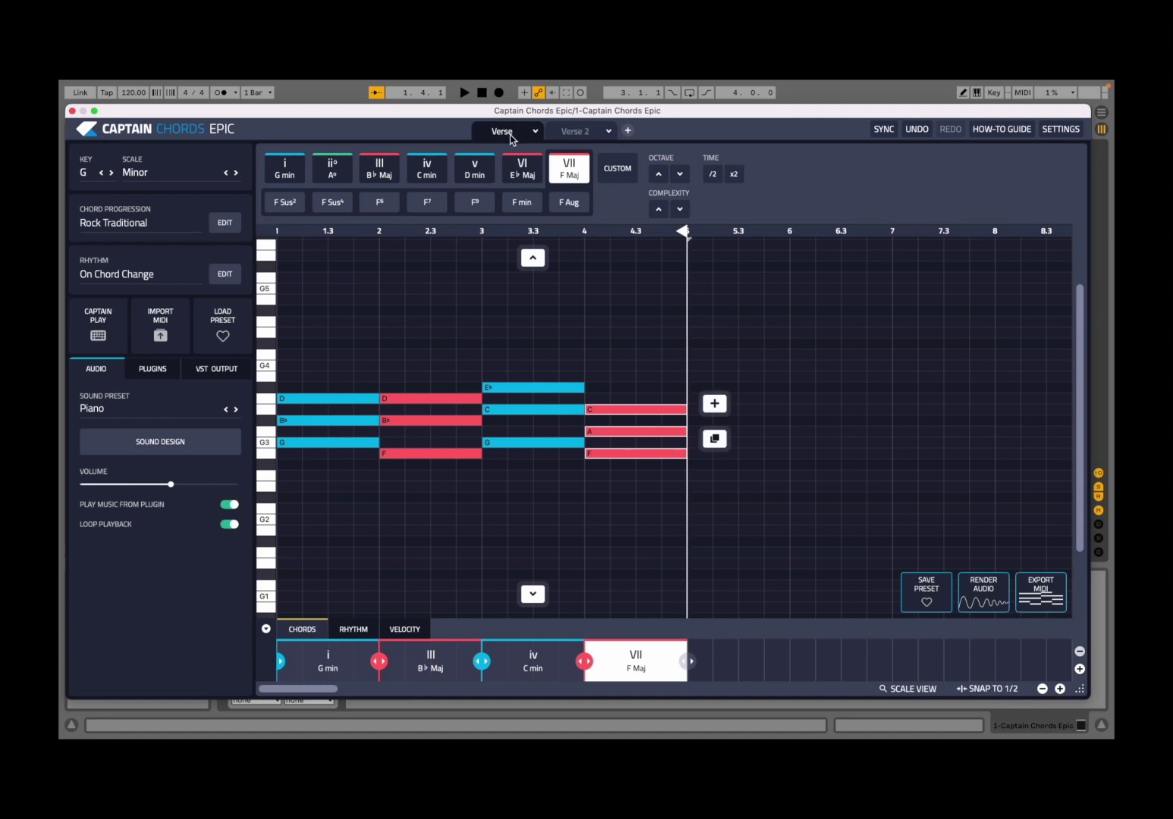
{"action": "left_click", "coordinate": [562, 135]}
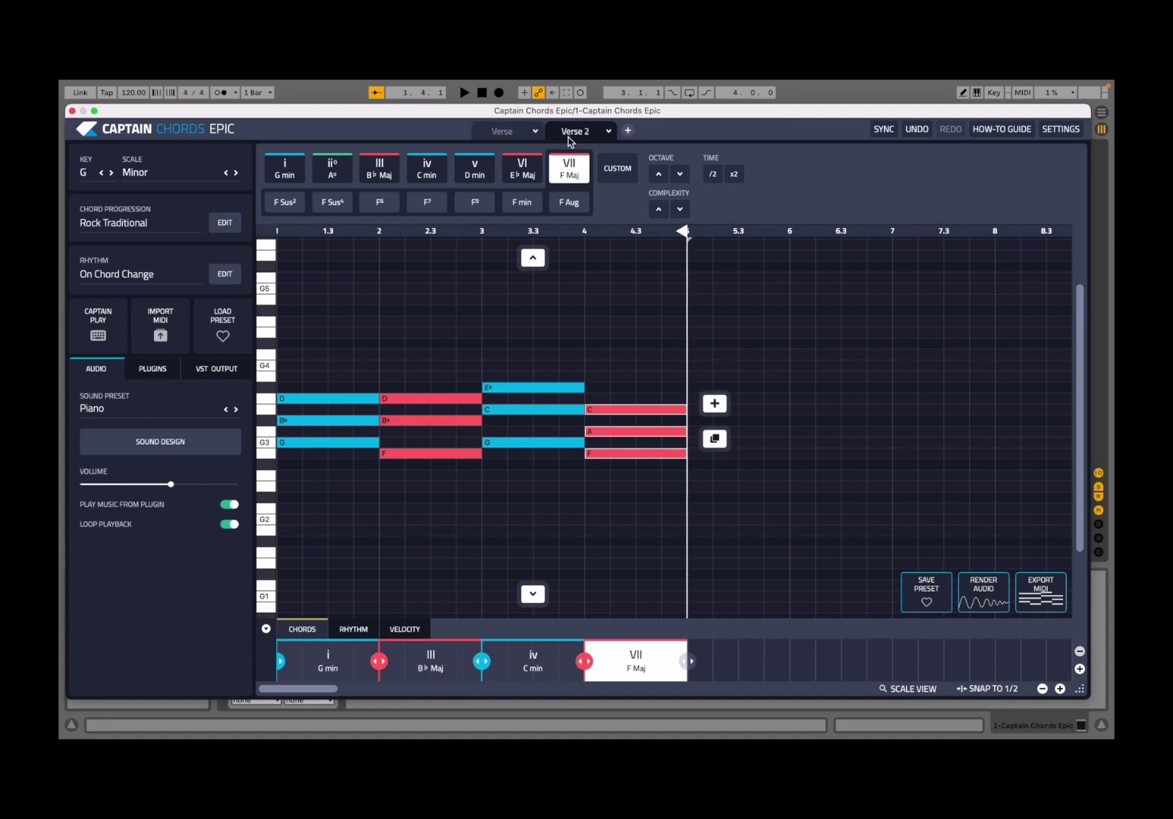
Delete the duplicated Verse 2 section.
{"action": "left_click", "coordinate": [608, 133]}
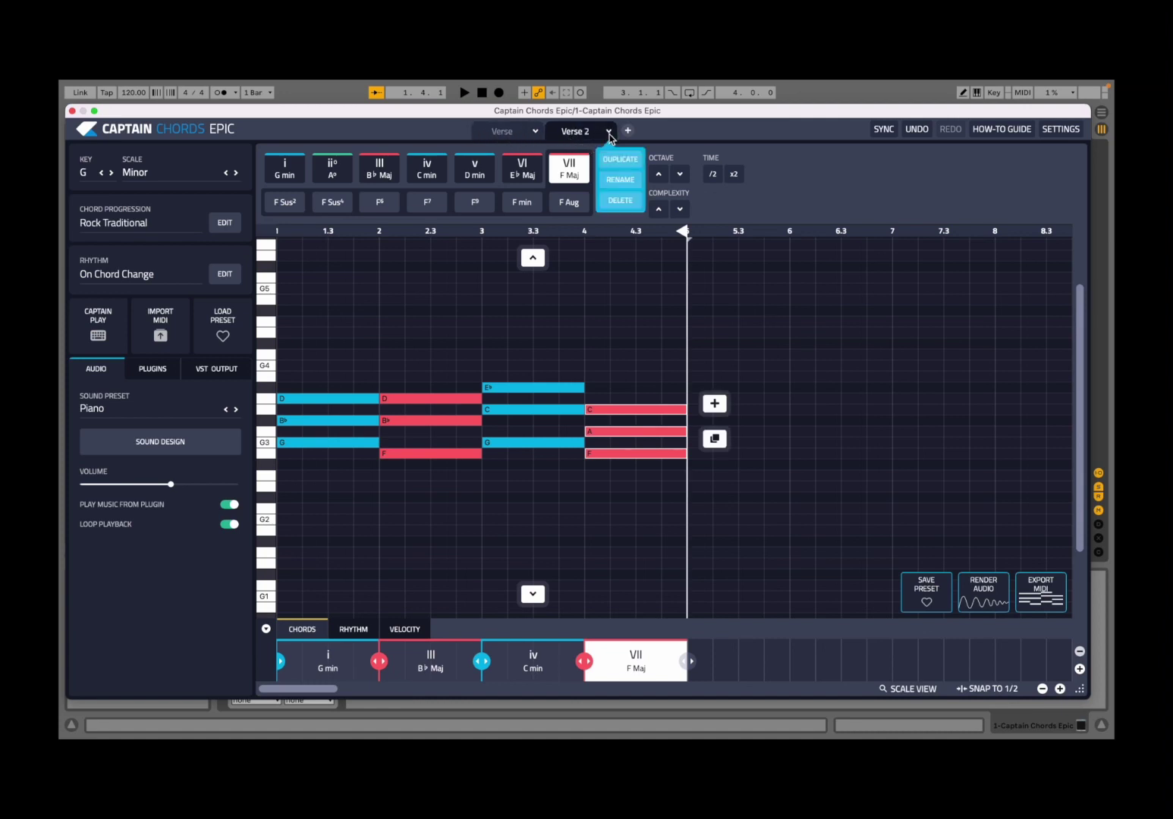
{"action": "left_click", "coordinate": [621, 200]}
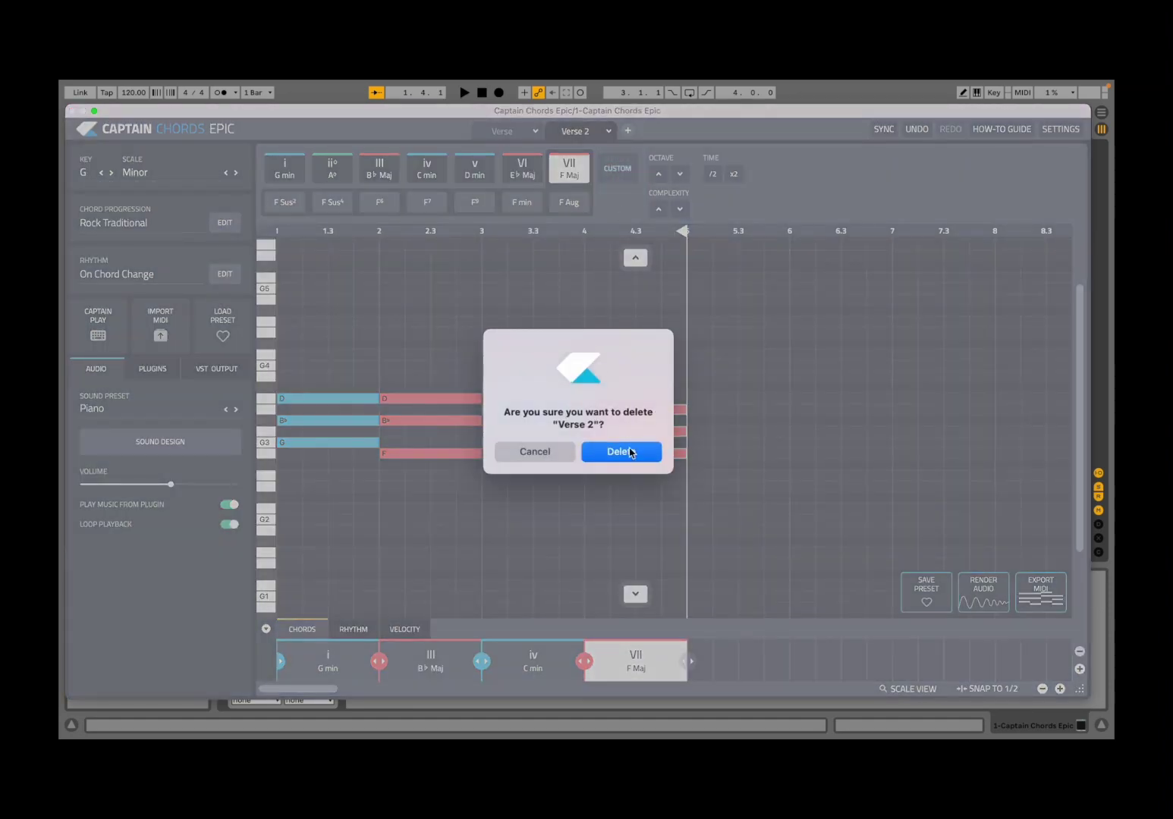
{"action": "left_click", "coordinate": [630, 459]}
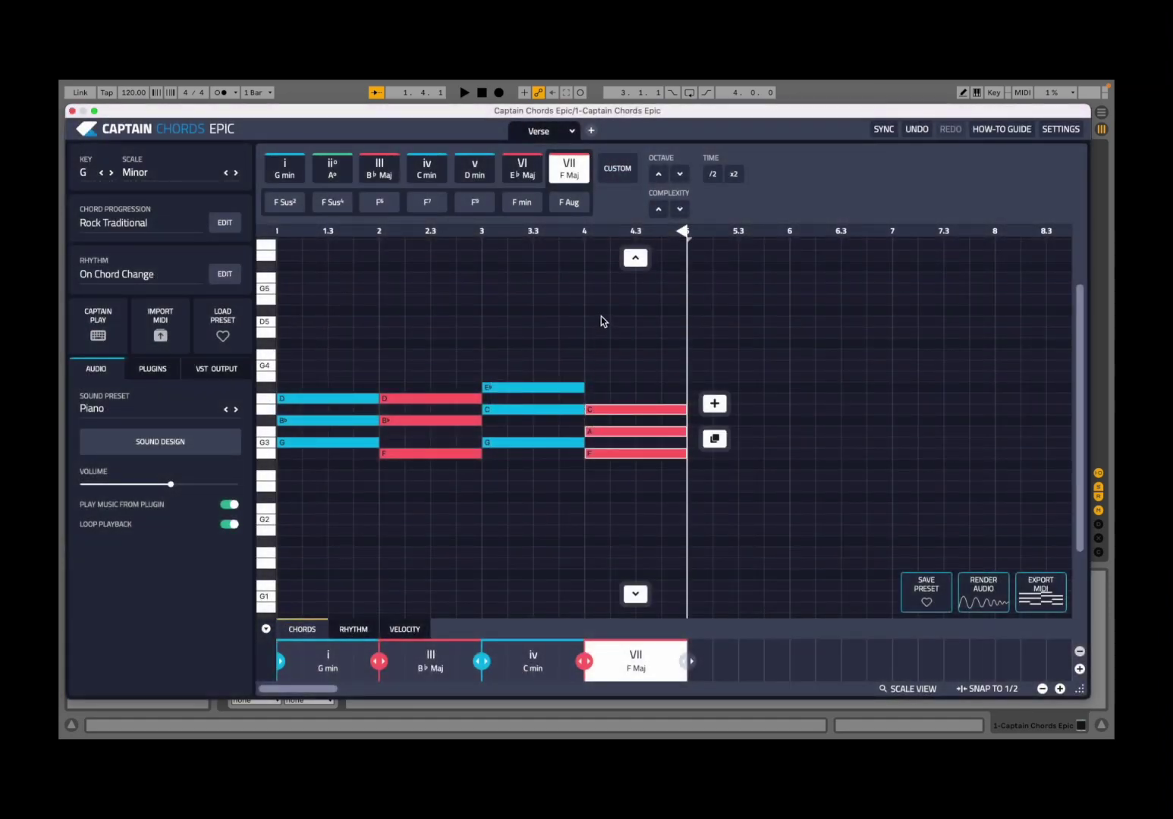
Create a new empty section named Test.
{"action": "left_click", "coordinate": [591, 135]}
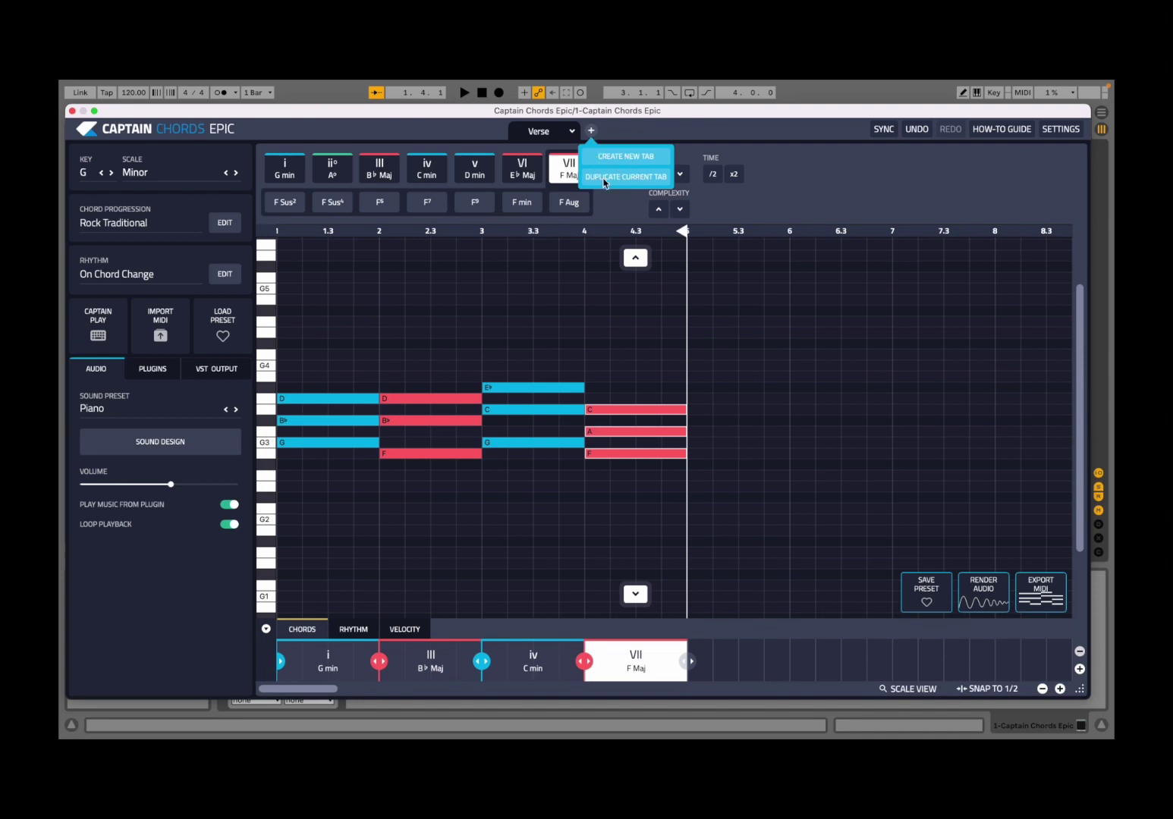
{"action": "left_click", "coordinate": [636, 158]}
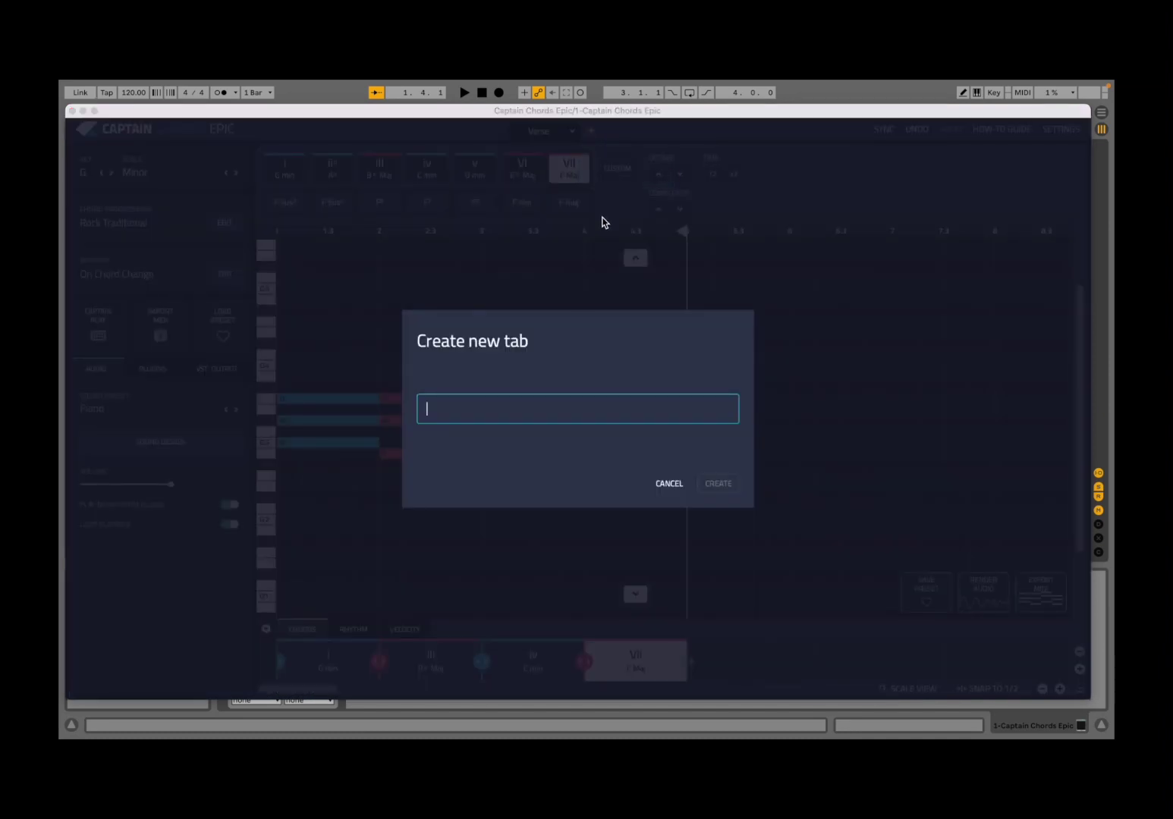
{"action": "type", "text": "Test"}
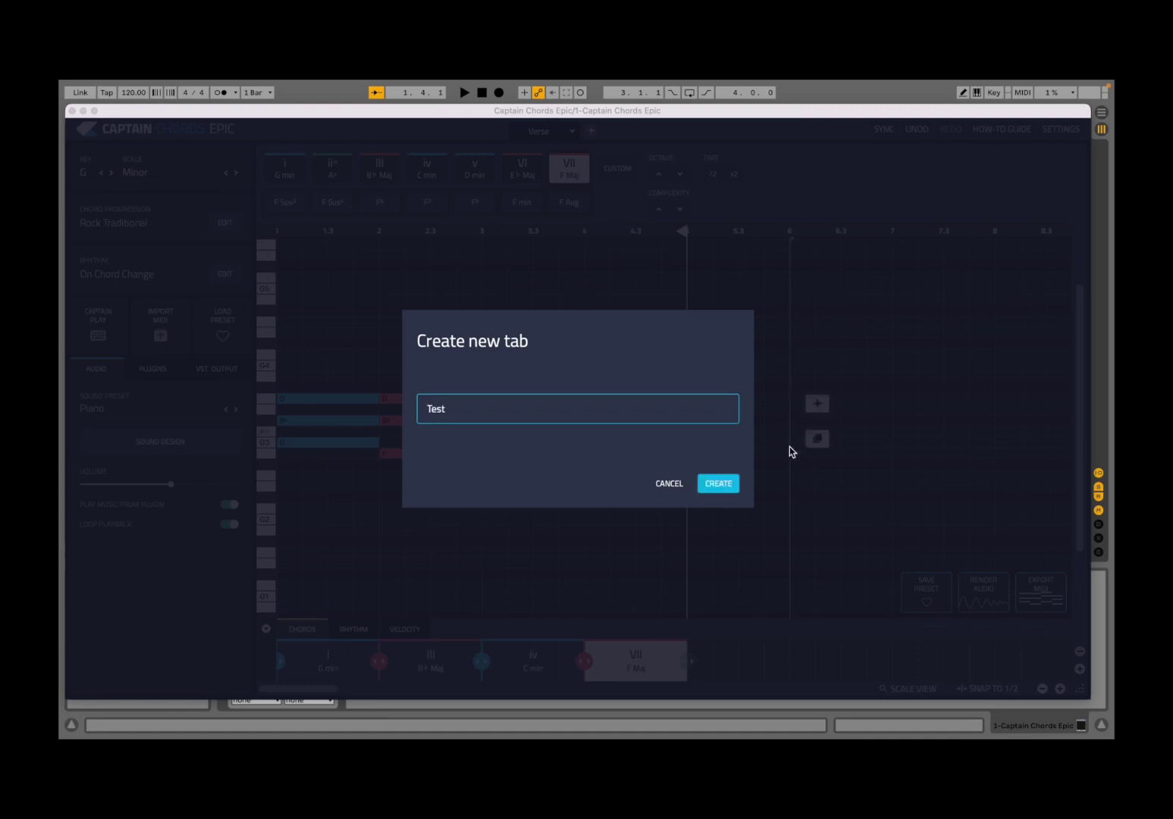
{"action": "left_click", "coordinate": [729, 485]}
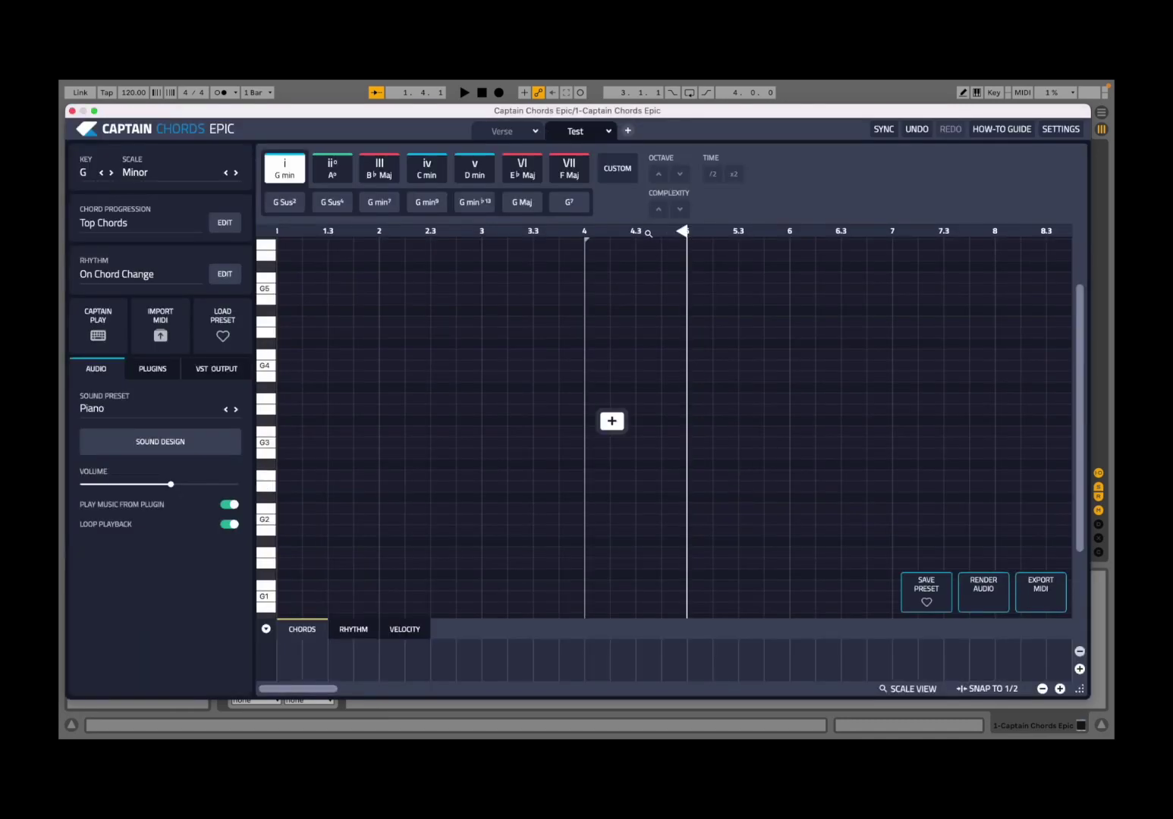
Review the global and project settings and close them without changes.
{"action": "mouse_move", "coordinate": [548, 160]}
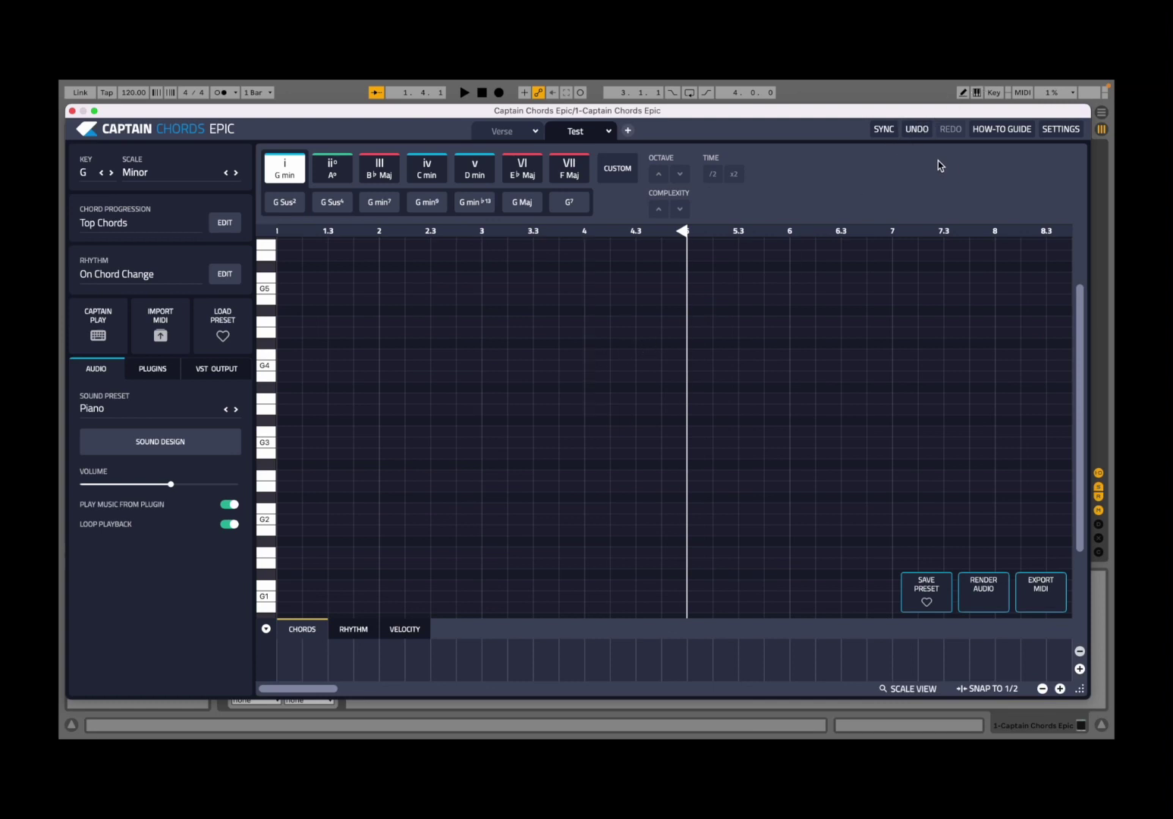
{"action": "left_click", "coordinate": [1058, 130]}
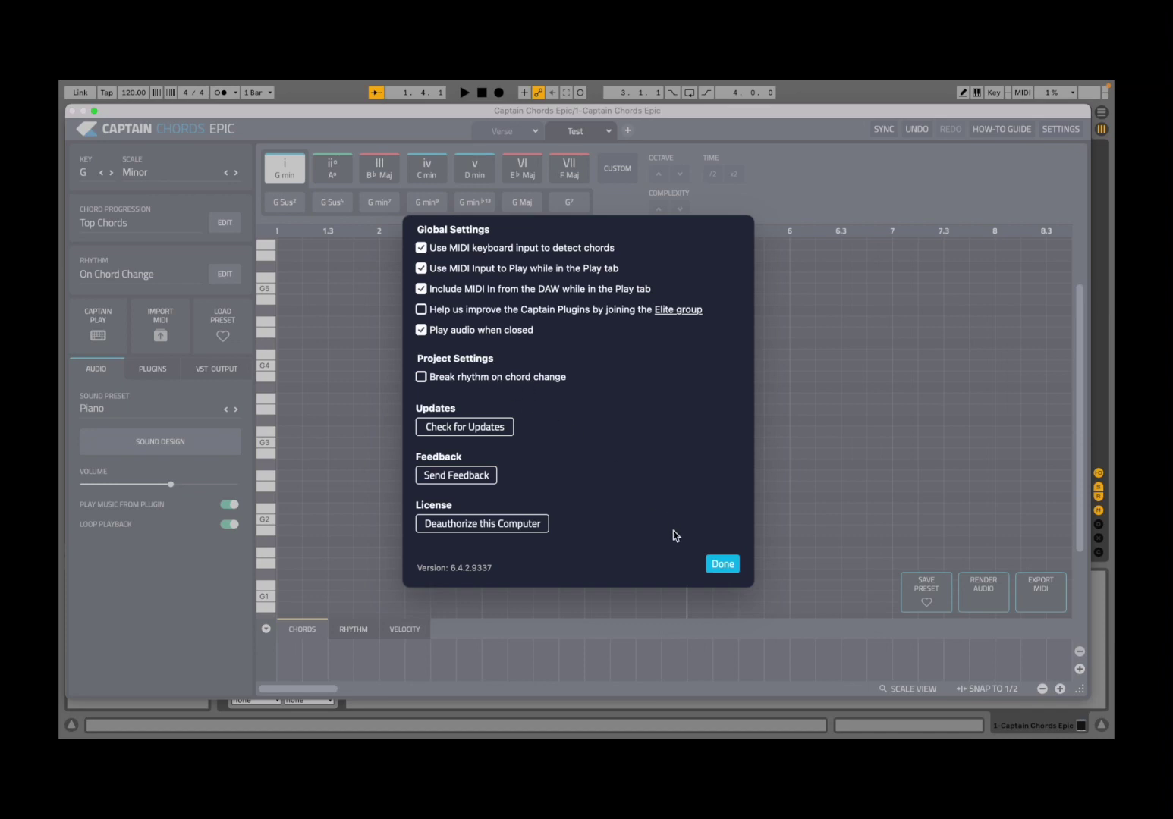
{"action": "left_click", "coordinate": [722, 566]}
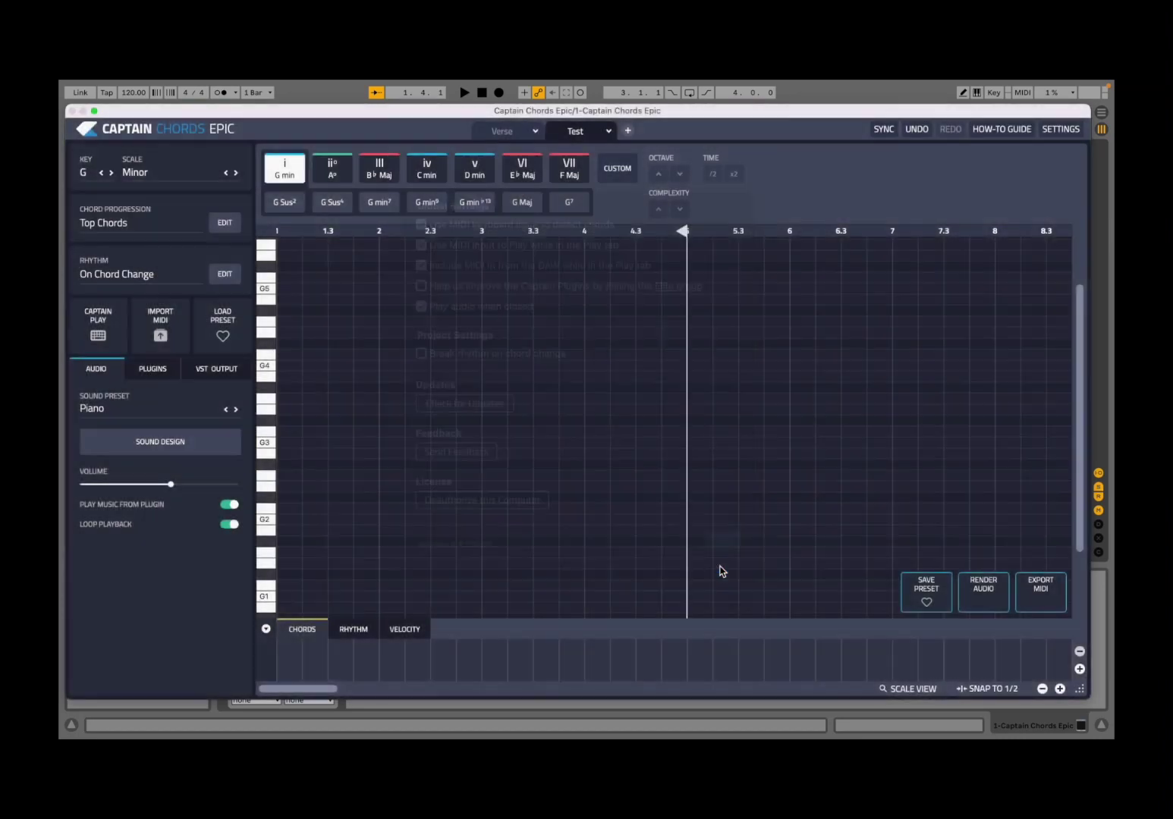